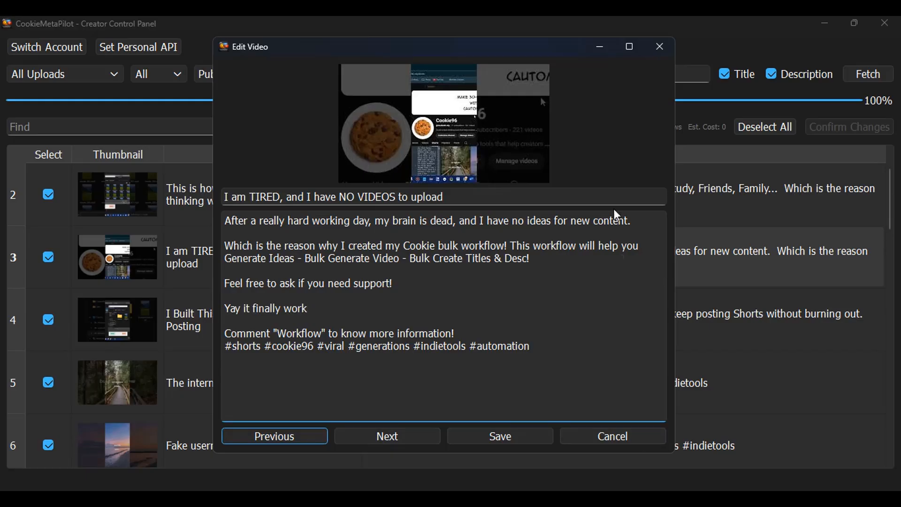
Save the edited details of the video "I am TIRED, and I have NO VIDEOS to upload" and close its editor
click(501, 436)
click(661, 46)
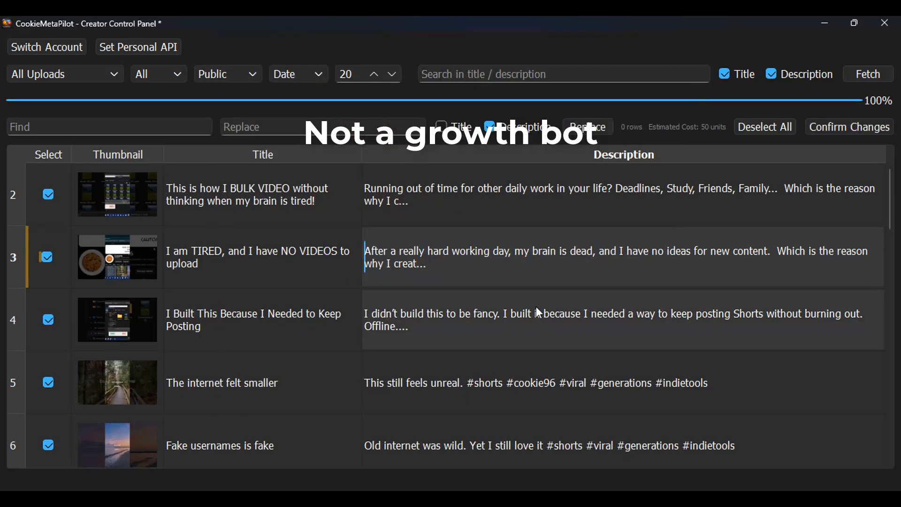
Add the paragraph "Please like, subcribe and share" after "I wanted something offline, bulk, and predictable." in the "Why I Stopped Using AI Tools for Shorts" description and save it
scroll(531, 305, down, 1)
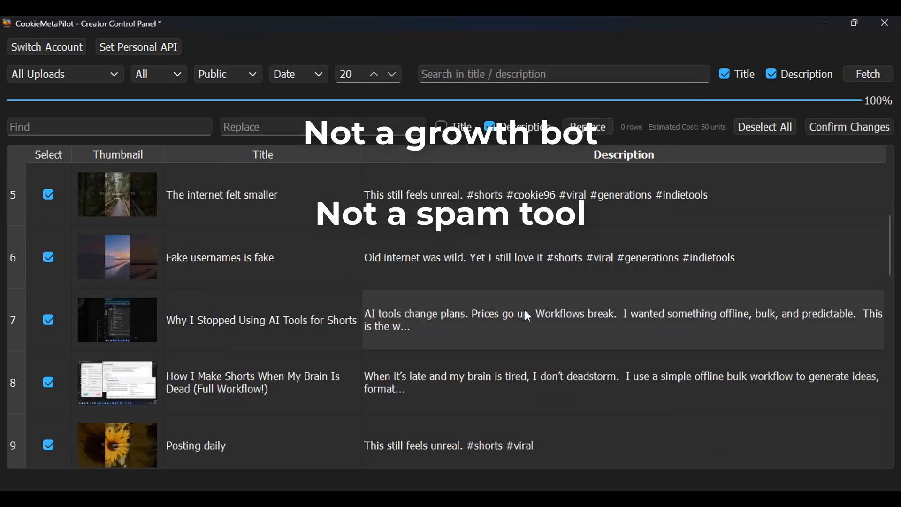
double_click(434, 345)
click(480, 273)
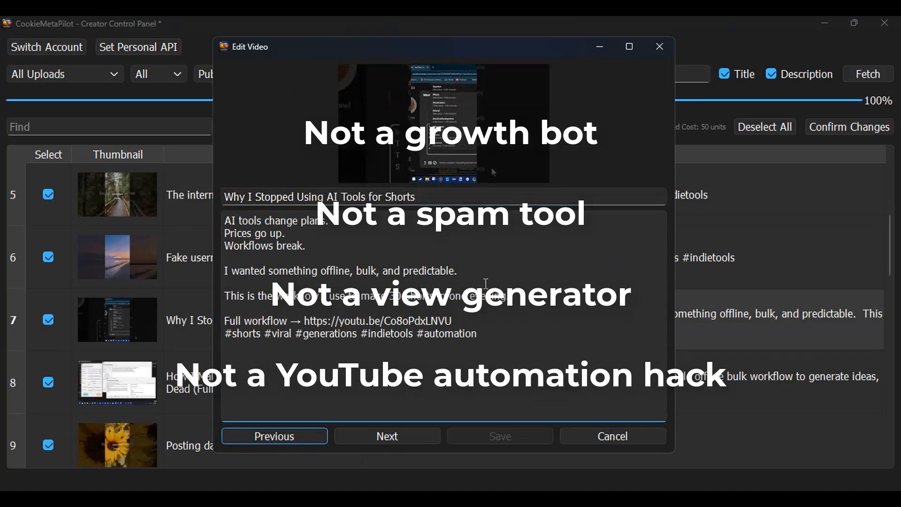
key(Return)
key(Return)
text(Please li)
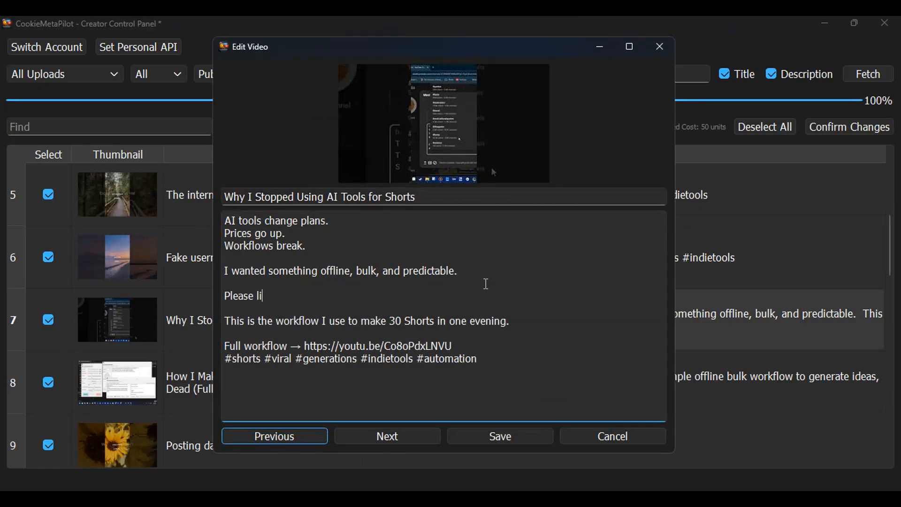
text(ke, subcribe and share)
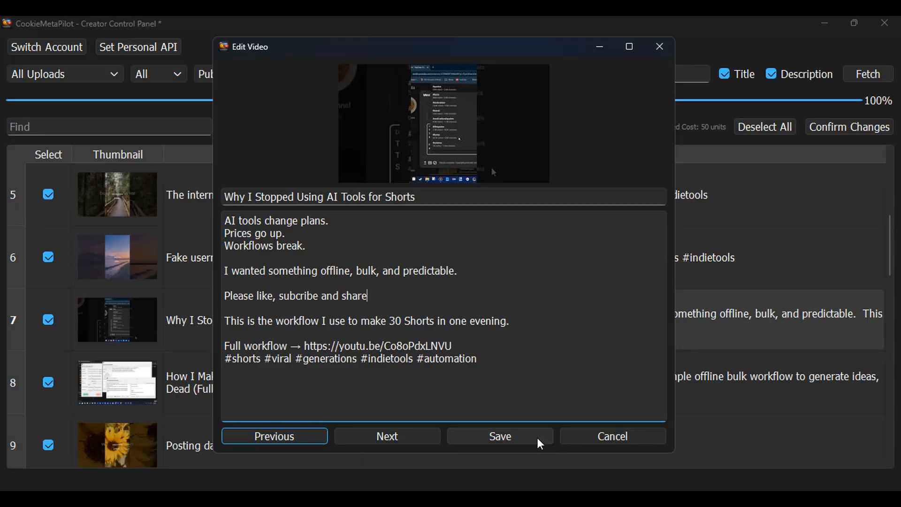
click(539, 444)
click(660, 46)
scroll(652, 235, down, 3)
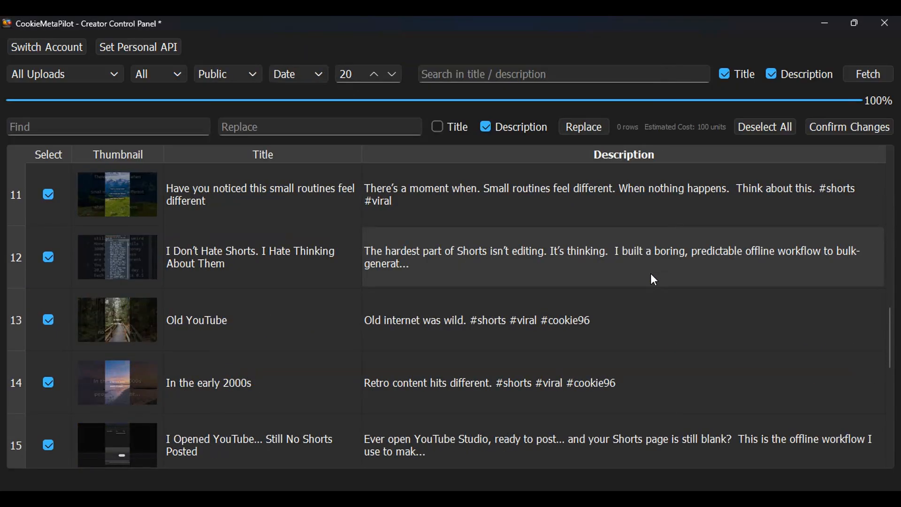
scroll(436, 340, up, 10)
click(100, 127)
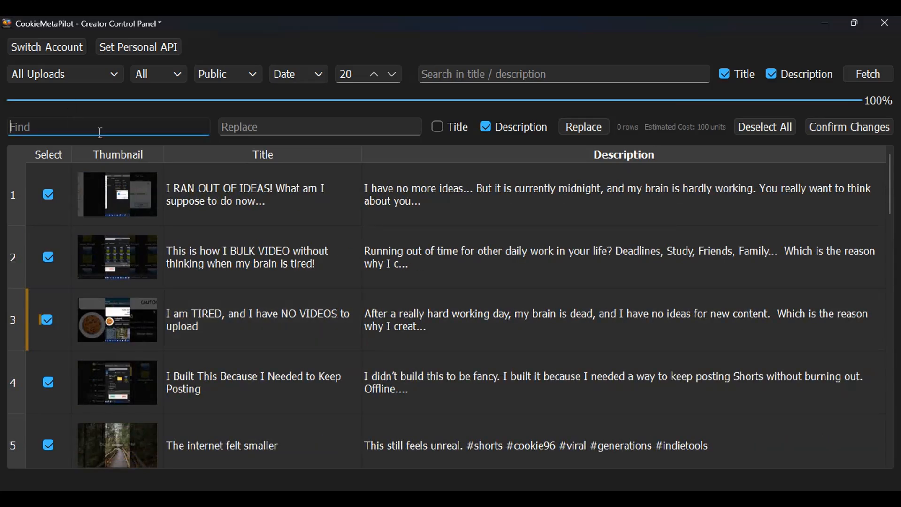
Switch to YouTube Studio in the browser and open the details of the Short "This is how I BULK VIDEO without thinking when my brain is tired!"
key(alt+Tab)
click(269, 16)
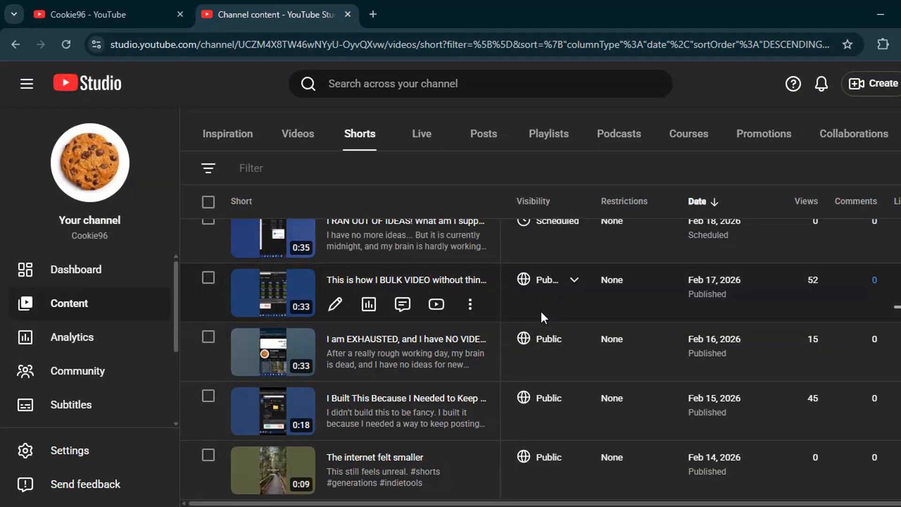
click(335, 304)
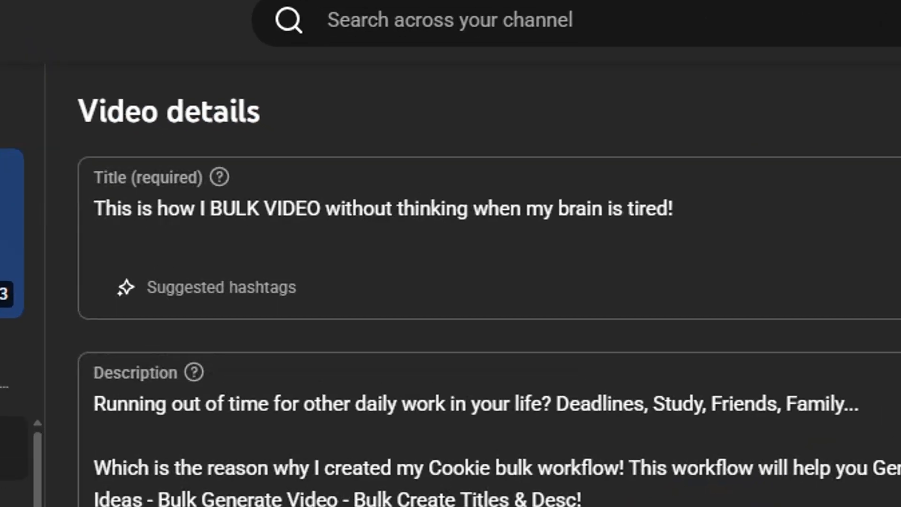
Review the Short's playlist, audience, altered content, collaboration and automatic chapters settings, including the additional options
scroll(469, 281, down, 4)
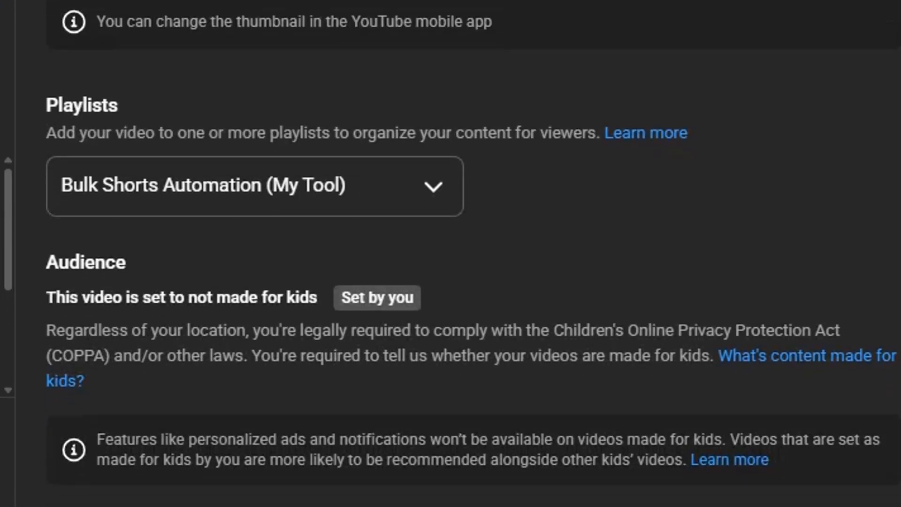
scroll(469, 282, down, 1)
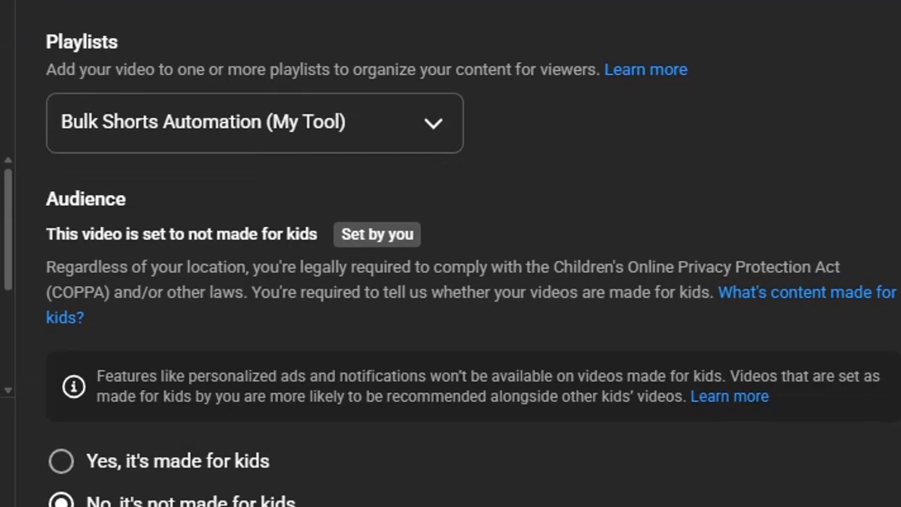
scroll(470, 282, down, 3)
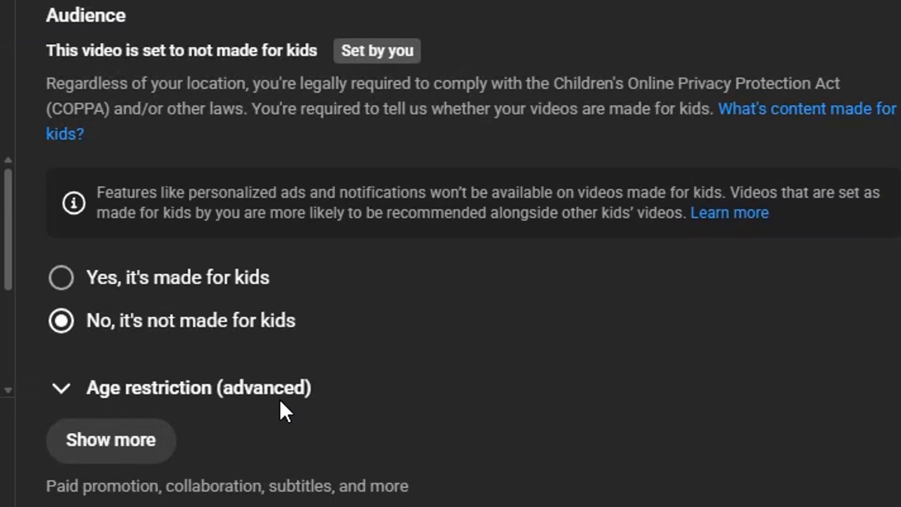
click(115, 448)
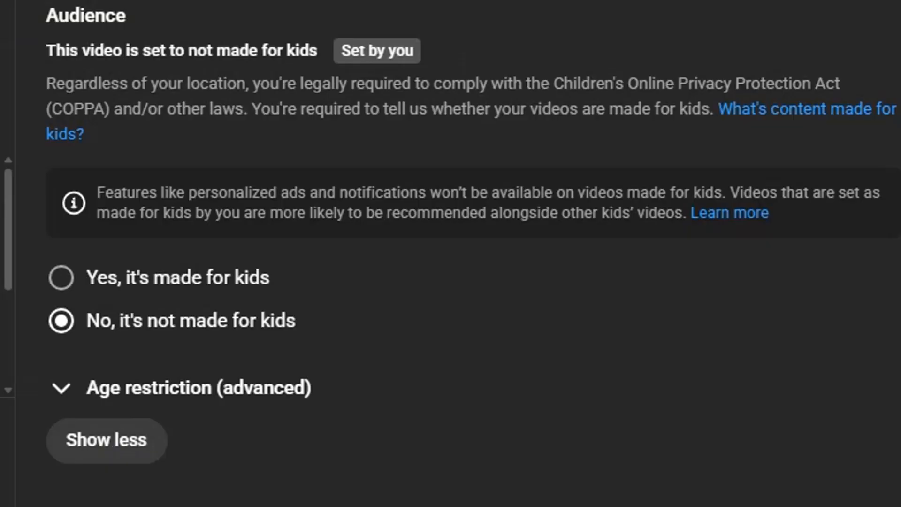
scroll(451, 253, down, 10)
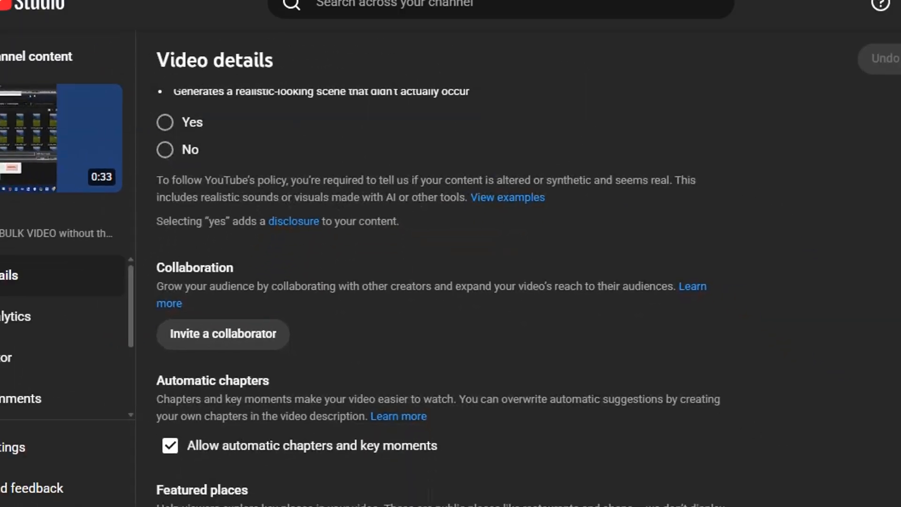
scroll(451, 282, down, 15)
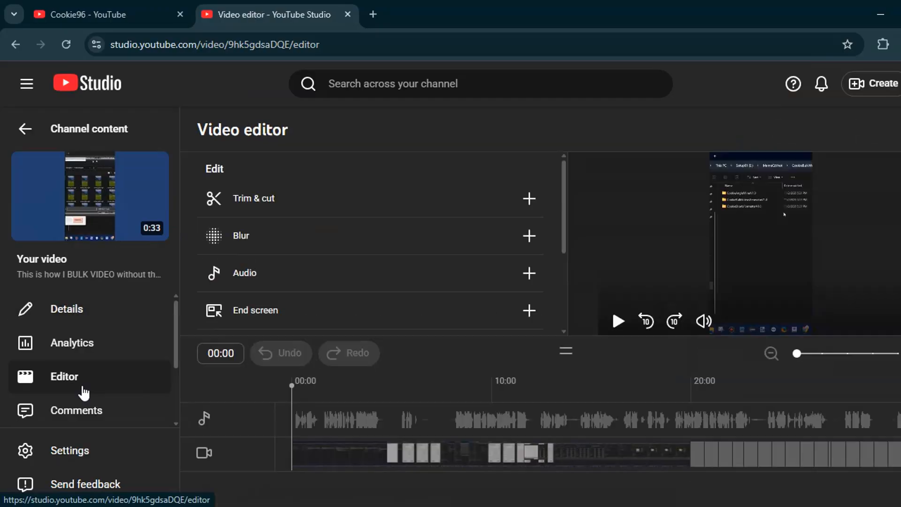
Look through the trim and cut, blur, audio and end screen options of the Short's video editor
click(255, 197)
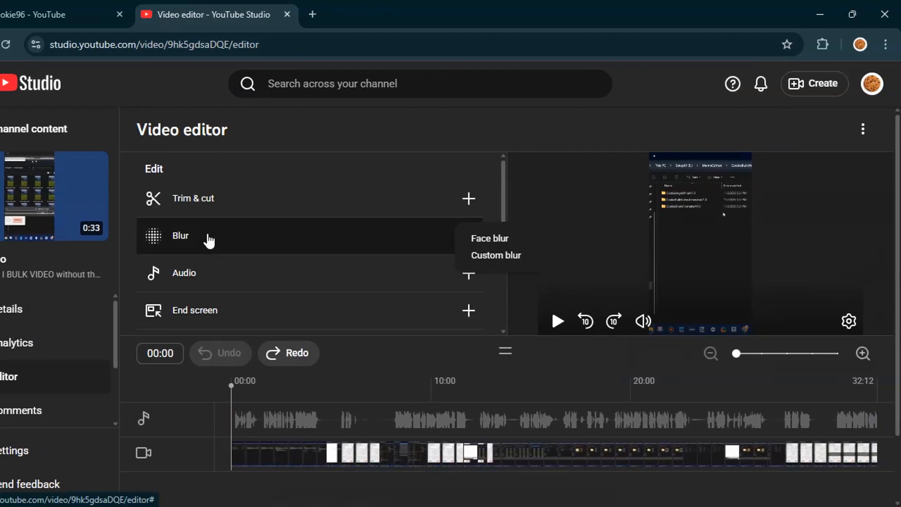
click(218, 281)
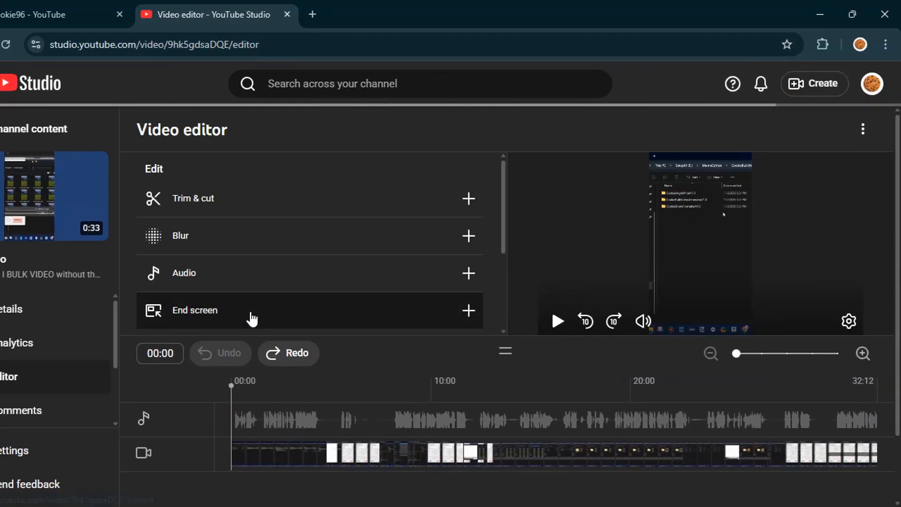
click(468, 310)
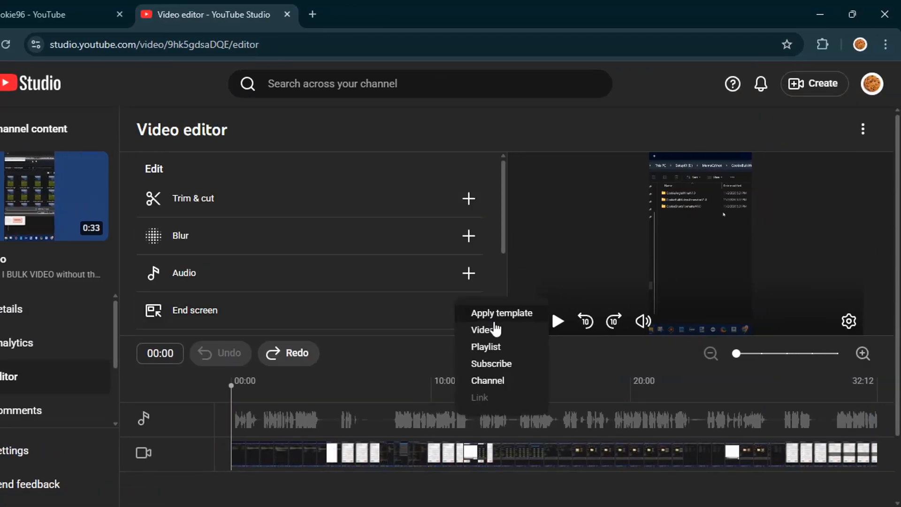
click(490, 328)
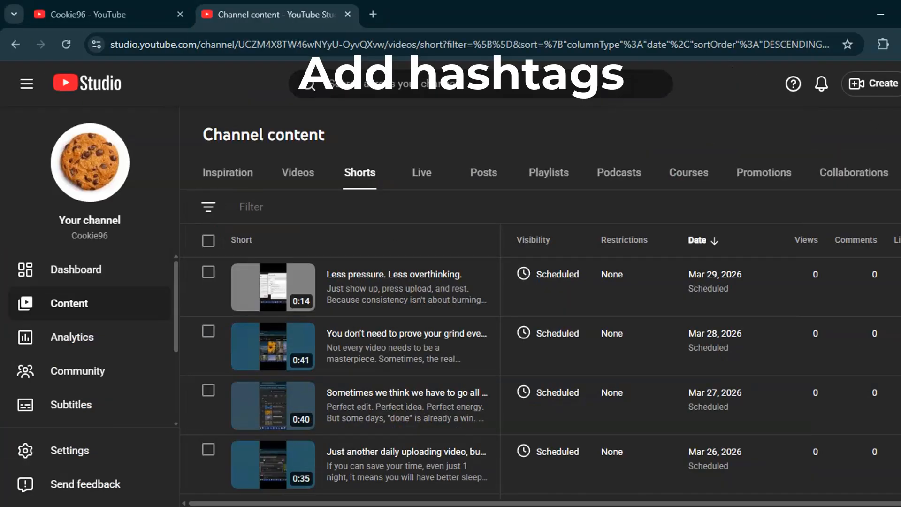
Look through the channel's list of Shorts to the end of the page and highlight the row range and total
scroll(540, 359, down, 20)
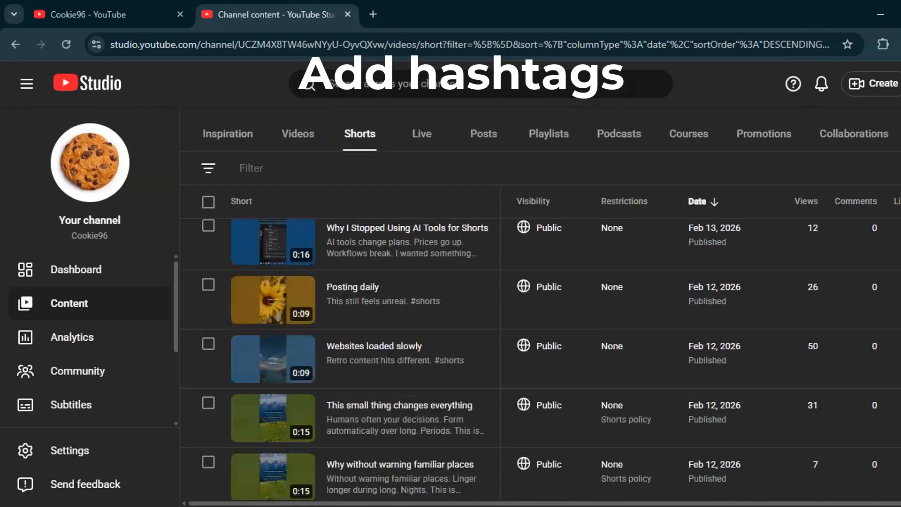
scroll(541, 359, down, 15)
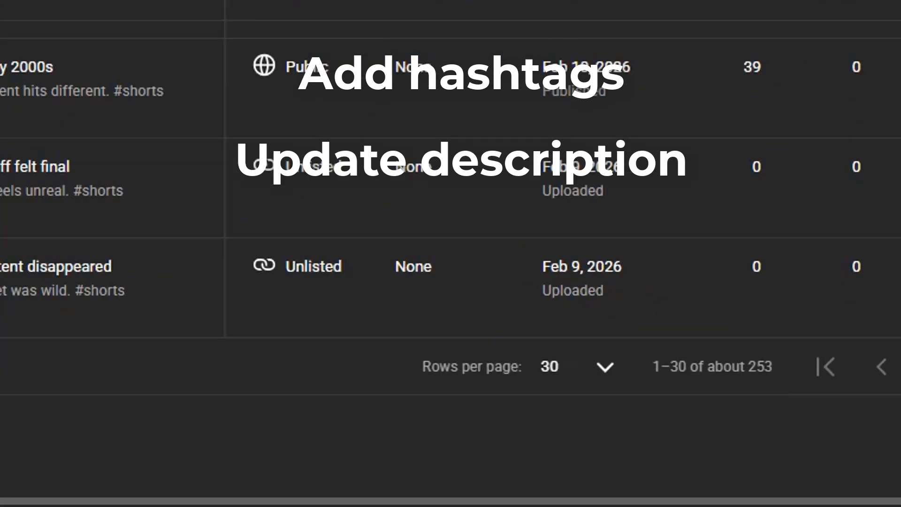
drag(790, 378, 645, 377)
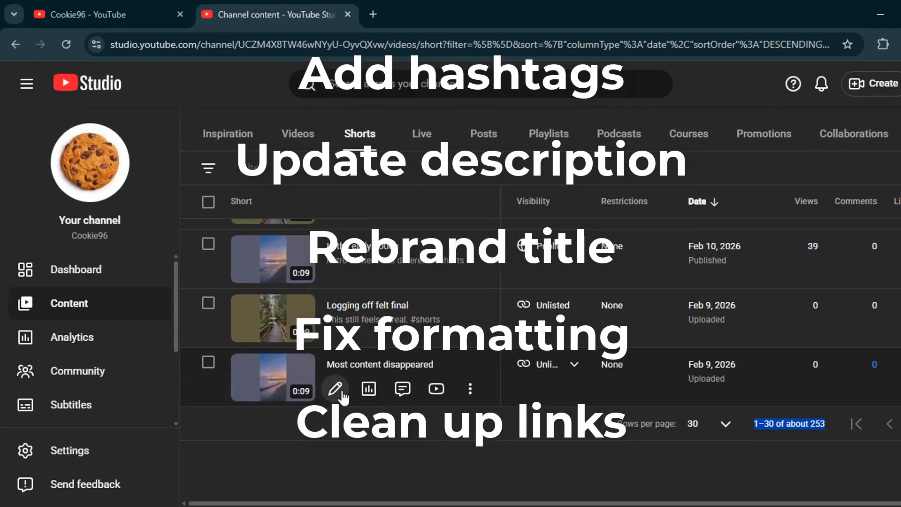
Open the details of the Short "Most content disappeared" and highlight the hashtag line in its description
click(341, 384)
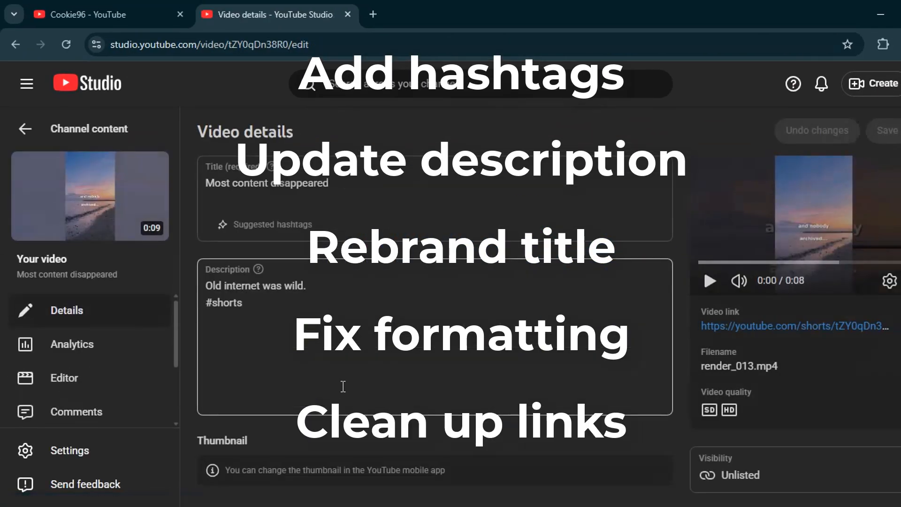
drag(207, 300, 308, 328)
click(316, 330)
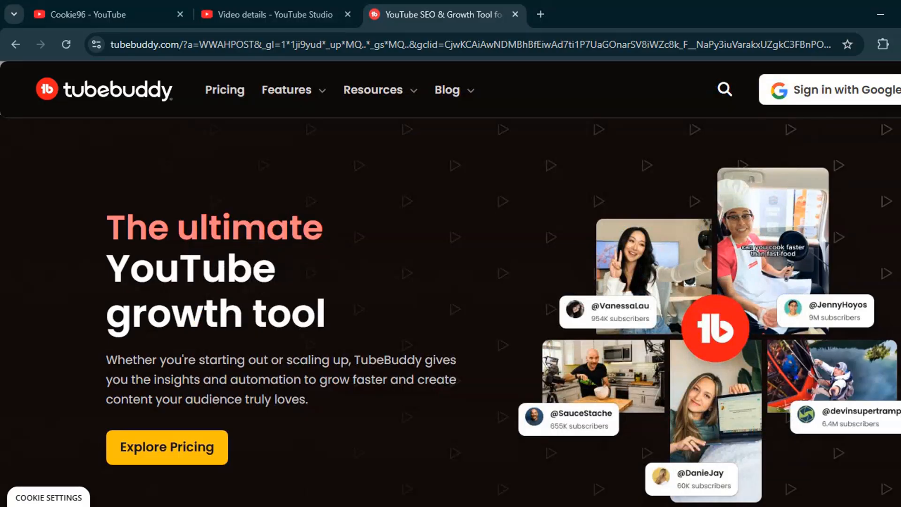
Look through the TubeBuddy home page, from the user results to the testimonials and frequently asked questions
scroll(451, 281, down, 5)
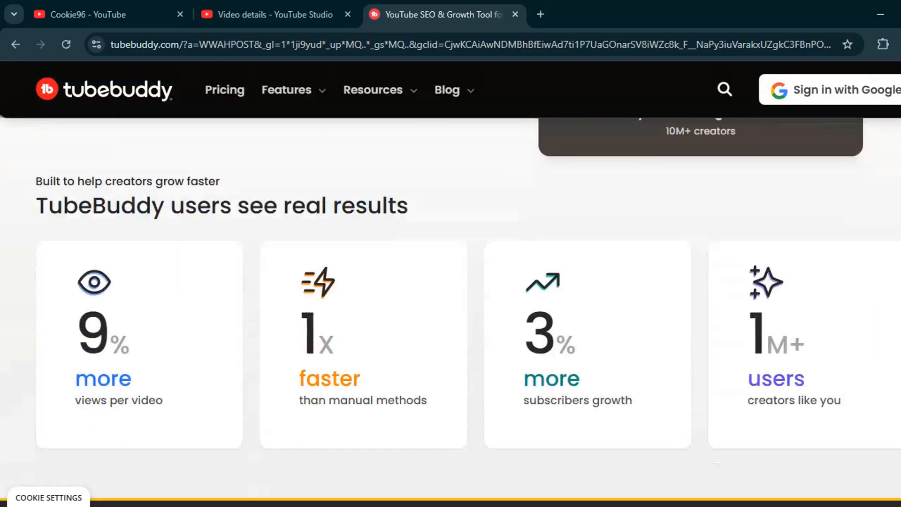
scroll(450, 281, down, 20)
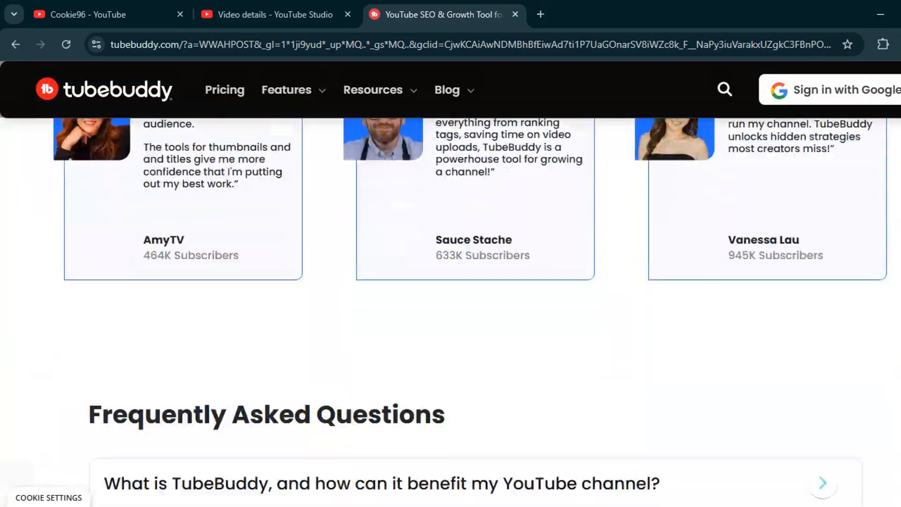
scroll(450, 281, down, 10)
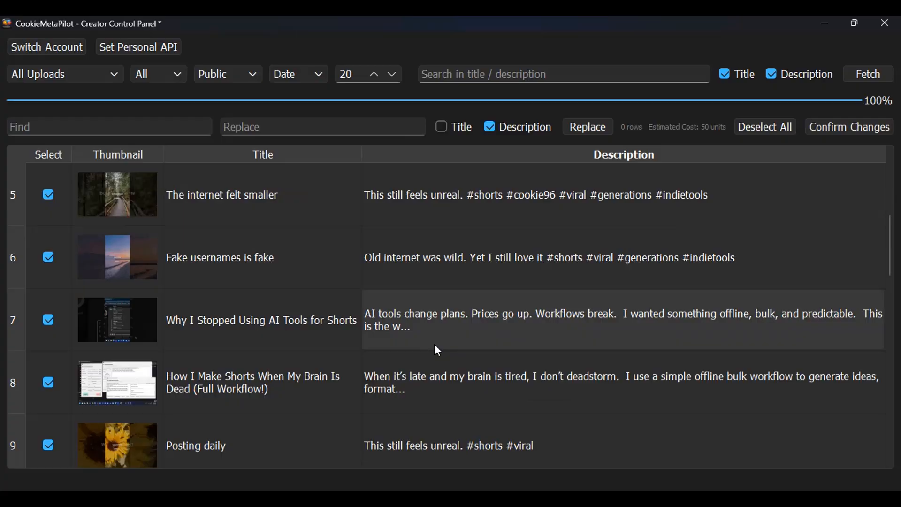
In the video "Why I Stopped Using AI Tools for Shorts", insert "Please like, subcribe and share" above the 30 Shorts workflow line, save and close the editor
double_click(435, 344)
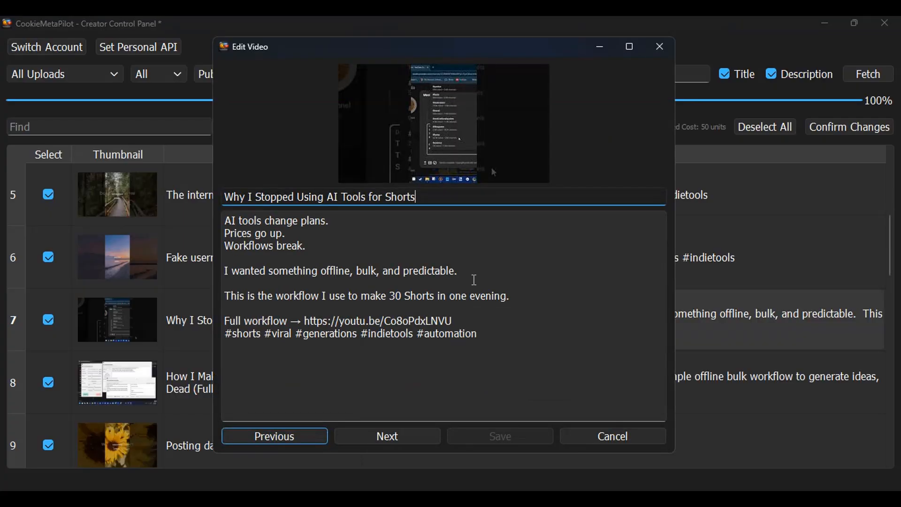
key(Return)
key(Return)
text(P)
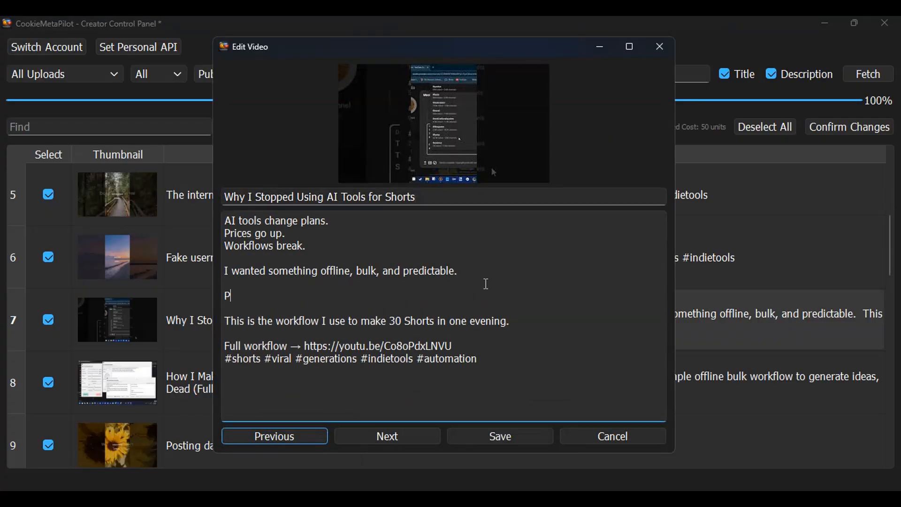
text(lease like, subcri)
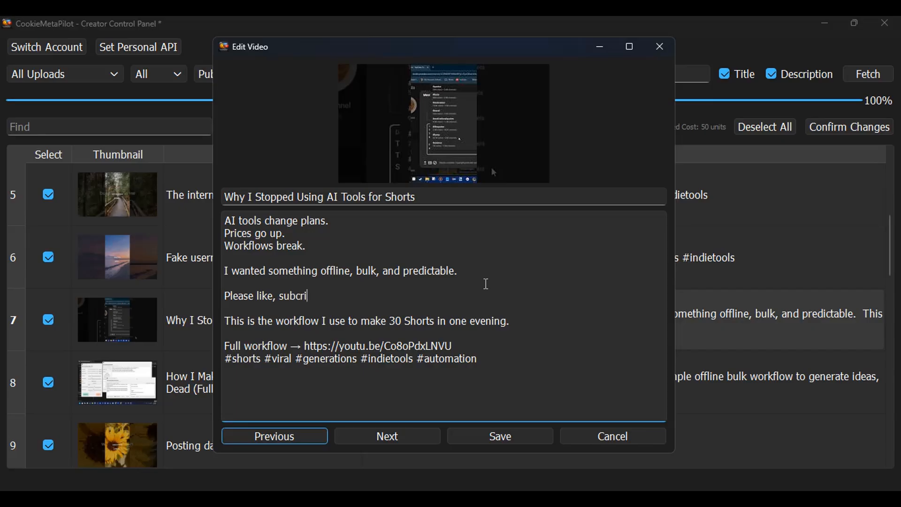
text(bv and share)
click(539, 441)
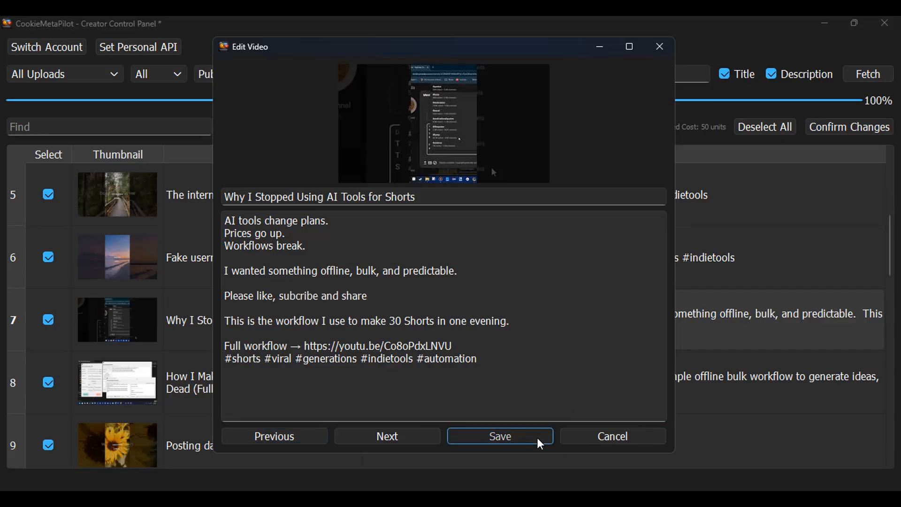
click(660, 47)
Enter "#shorts" as the text to find in the video descriptions
scroll(650, 273, down, 2)
scroll(362, 335, up, 4)
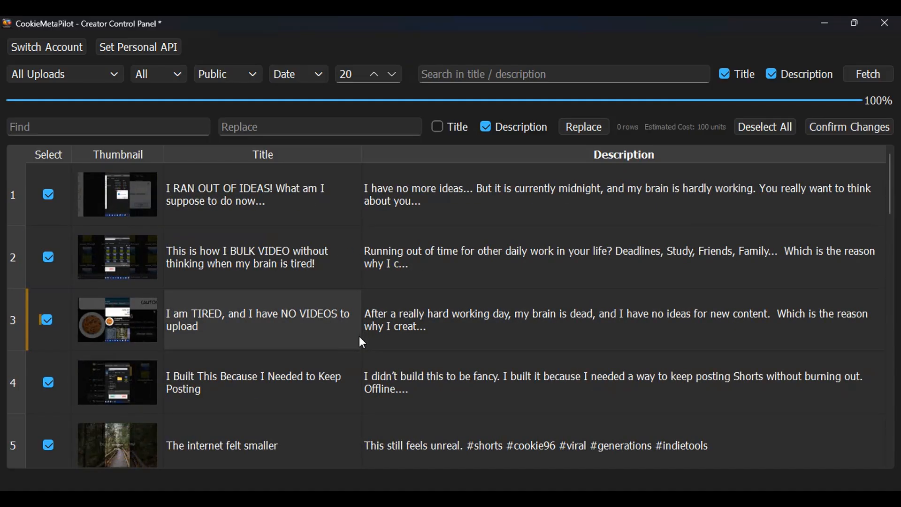
click(74, 125)
text(#s)
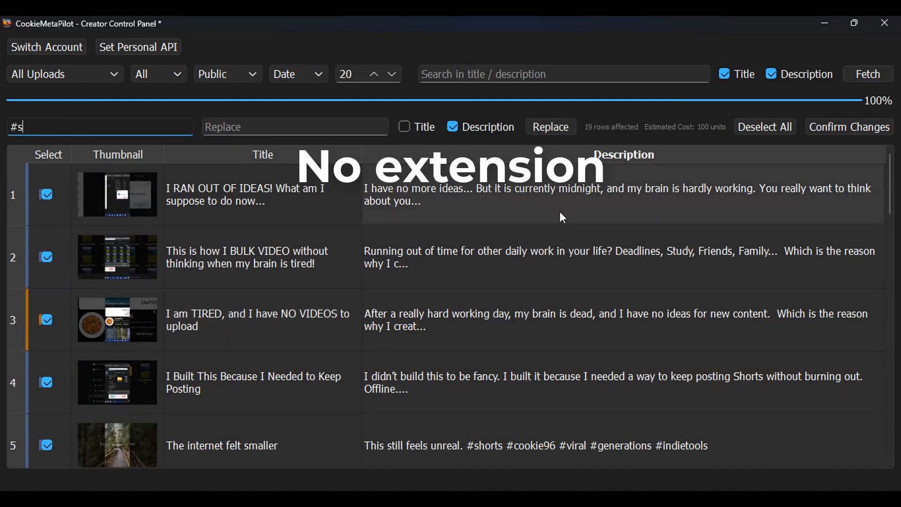
text(horts)
Check the matched hashtag in the description of the video "I RAN OUT OF IDEAS! What am I suppose to do now..." and close it without saving
double_click(559, 212)
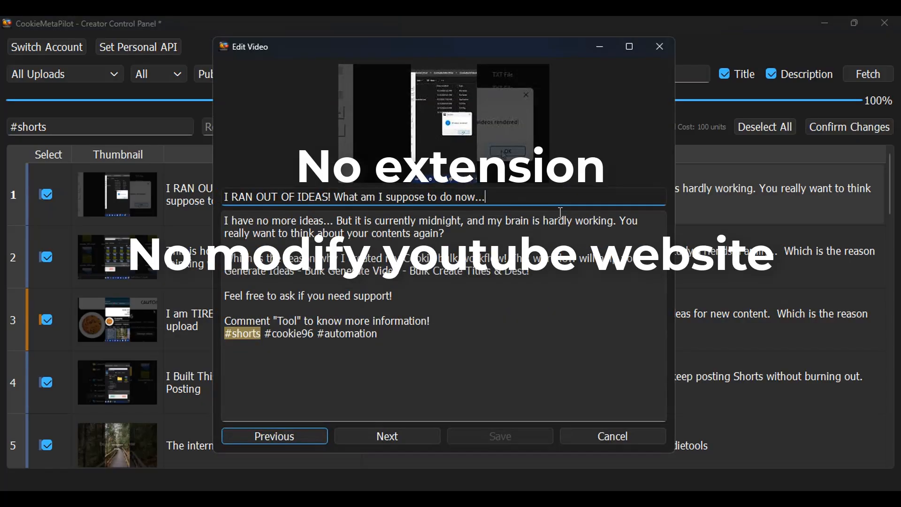
click(612, 436)
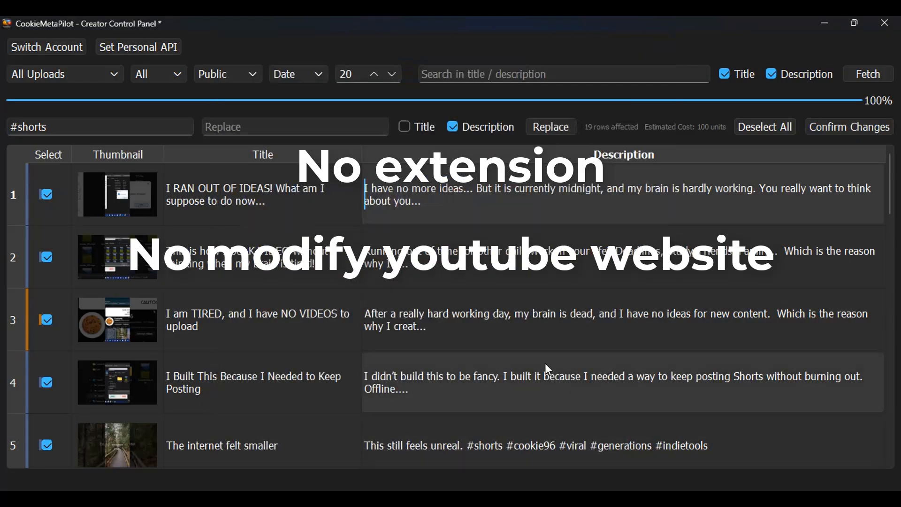
Check the matched hashtag in the description of the video "I got TIRED of AI TOOLS keep CHANGING, so I DID THIS INSTEAD!" without saving
scroll(469, 328, down, 5)
double_click(420, 416)
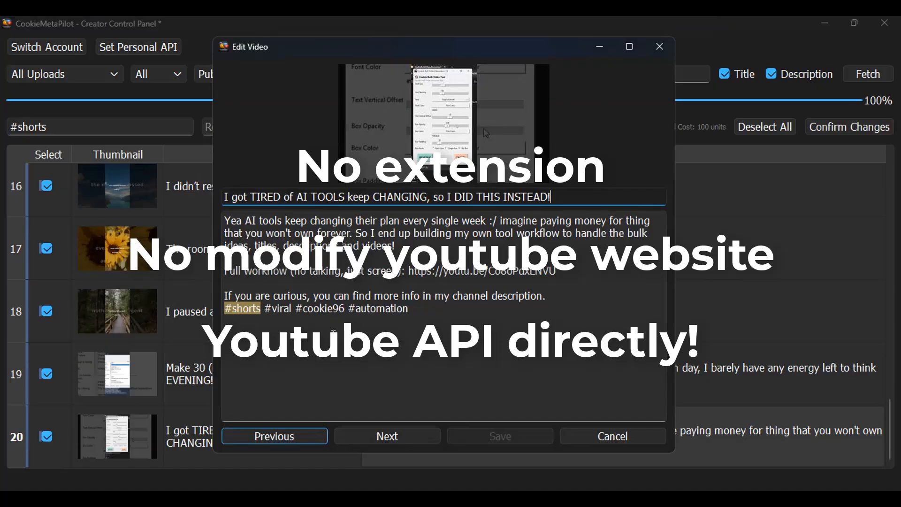
click(598, 446)
Replace the found hashtag with "#shorts #IloveCookie" in the selected video descriptions and check the first video's description
scroll(422, 305, up, 5)
click(240, 134)
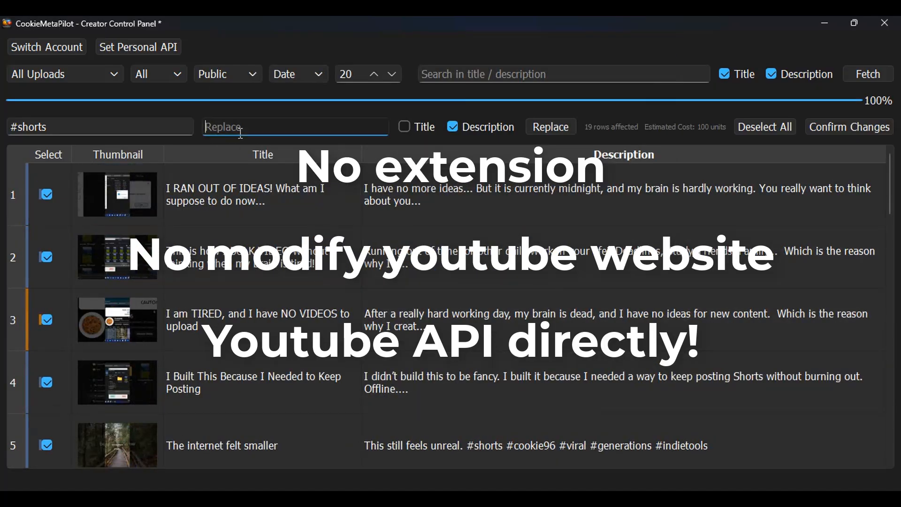
text(#shorts #Ilove)
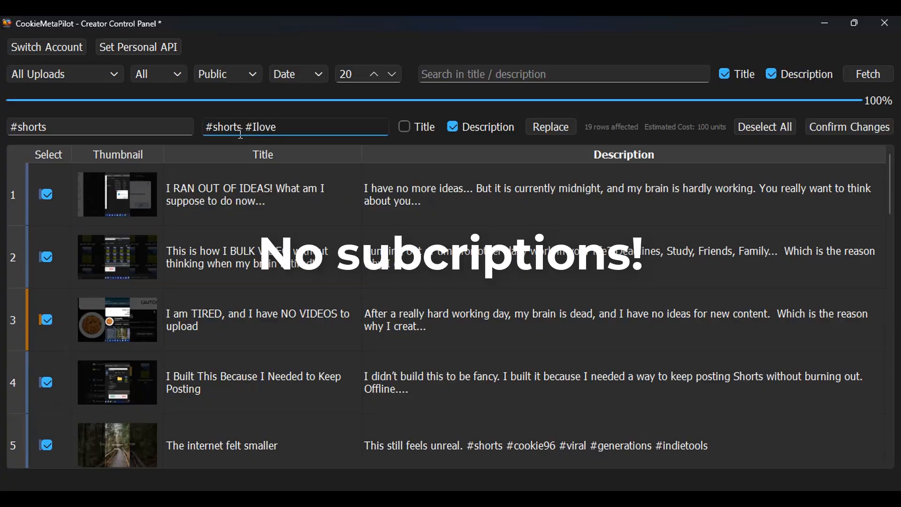
text(Cookie)
click(550, 125)
double_click(502, 185)
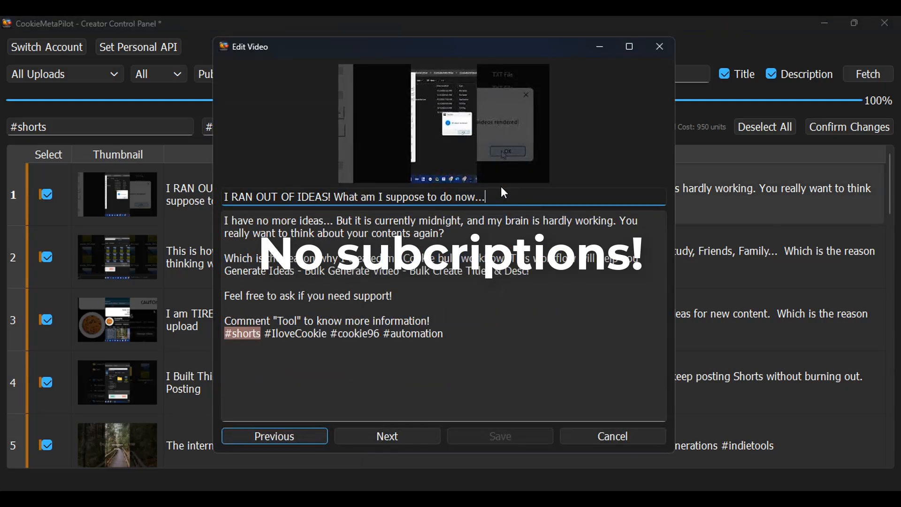
drag(224, 333, 443, 334)
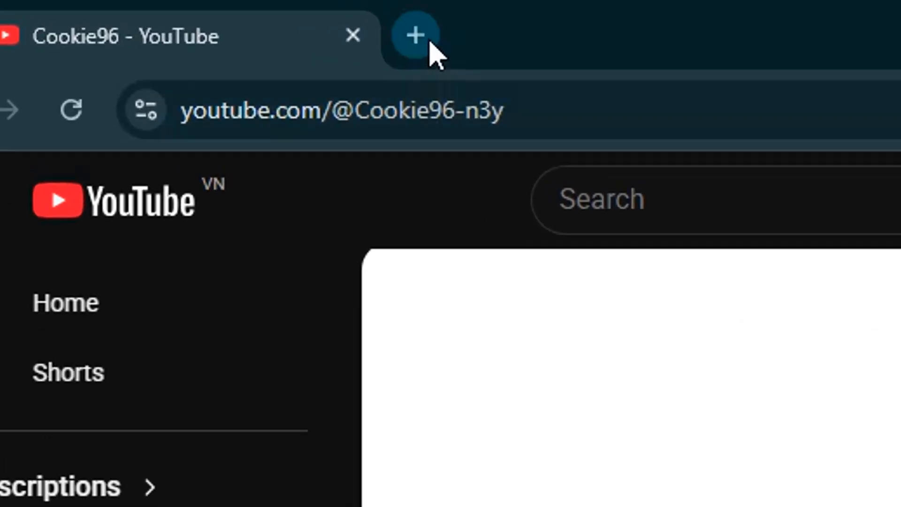
click(205, 14)
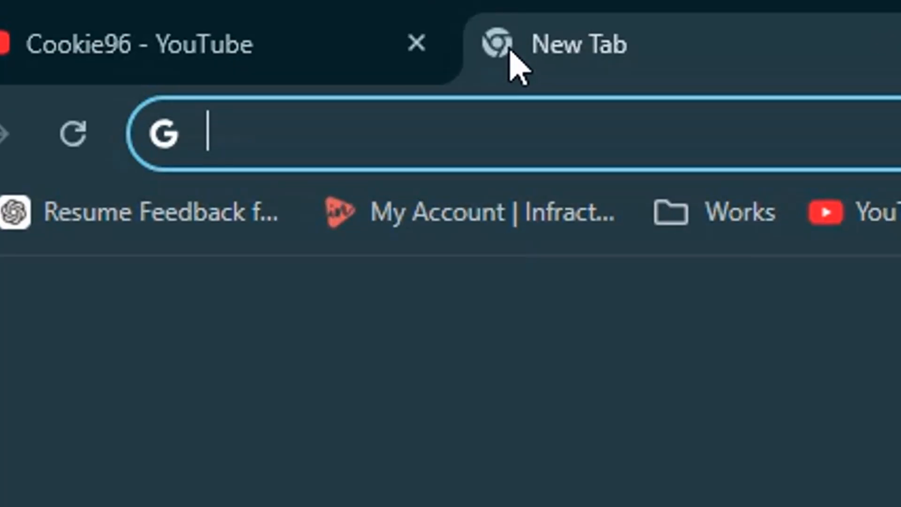
text(https://console.cloud.google.com/)
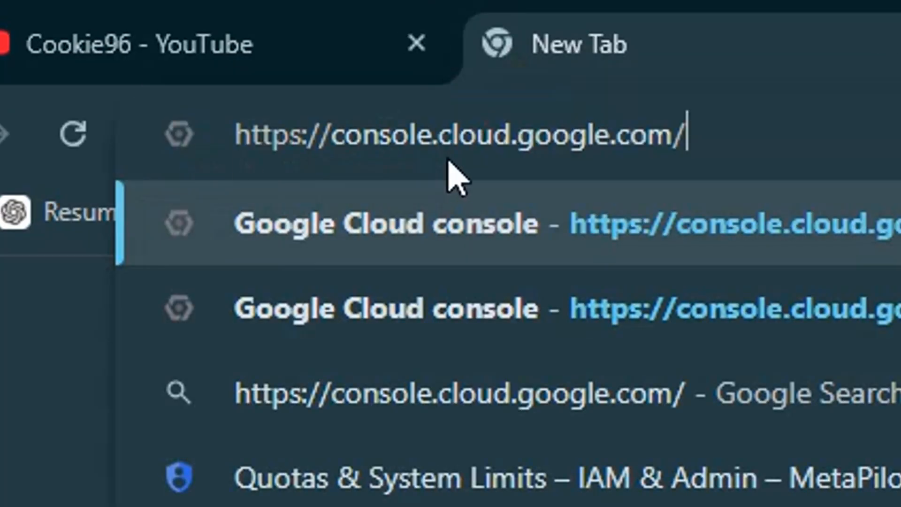
key(Return)
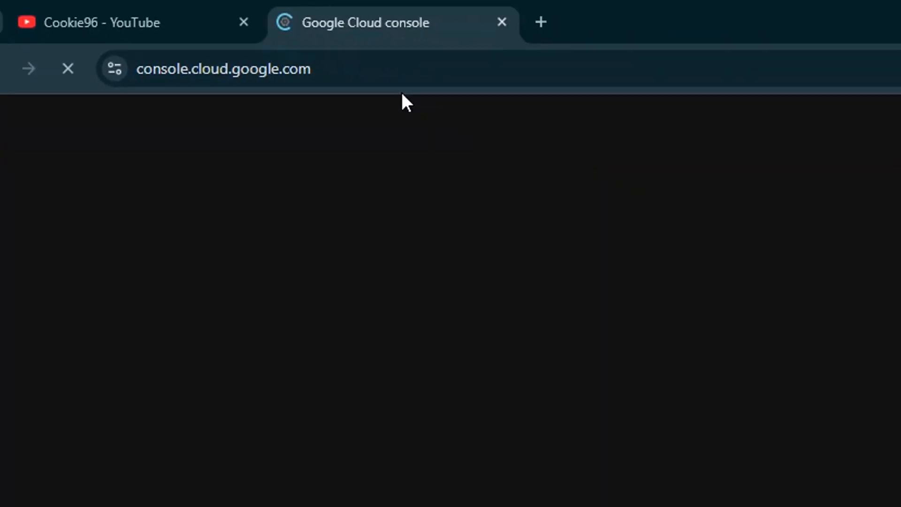
click(866, 167)
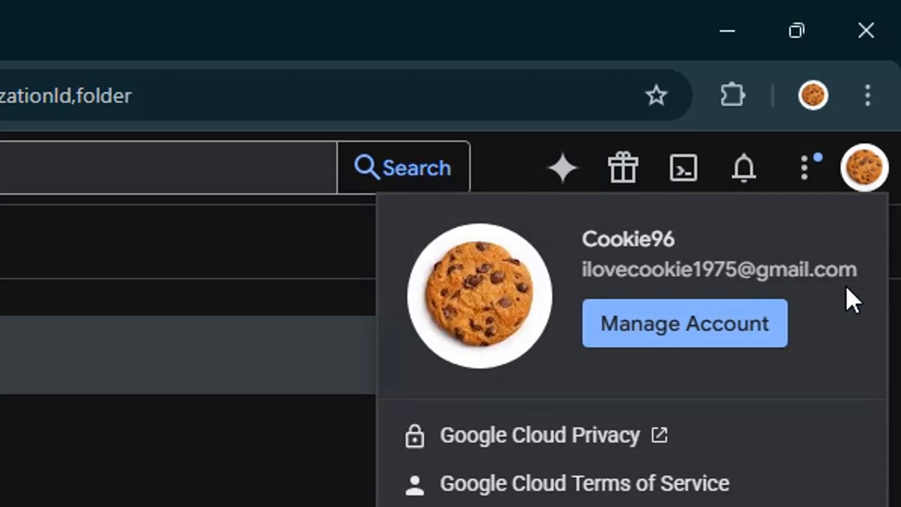
click(877, 171)
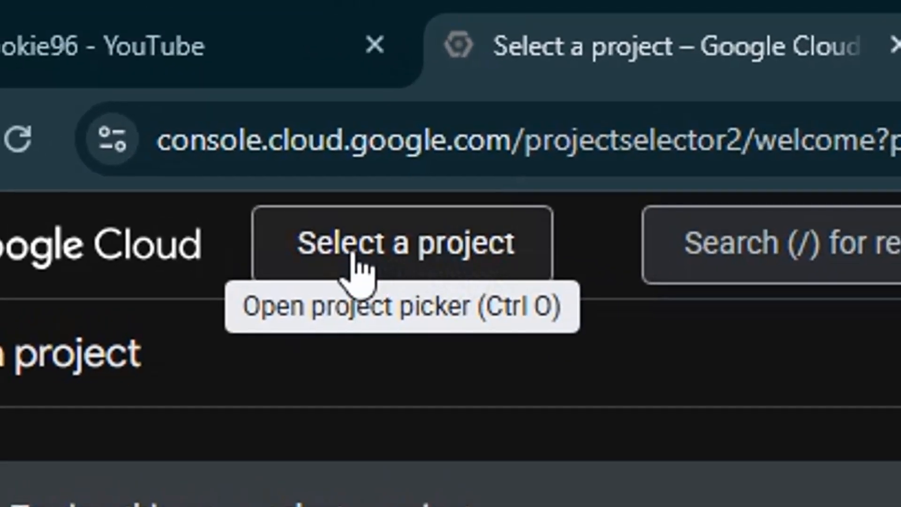
Create a new Google Cloud project named "Cookie Bulk Tool" without an organization and dismiss the notifications
click(436, 253)
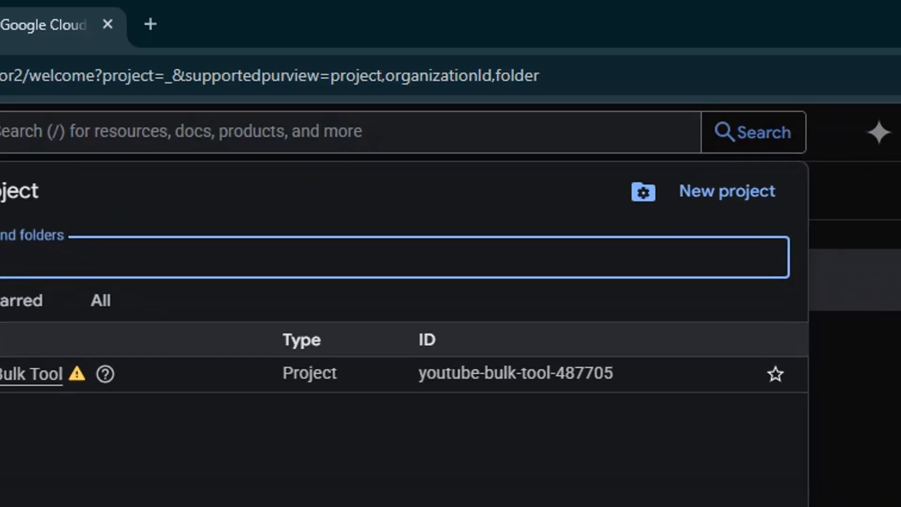
click(745, 192)
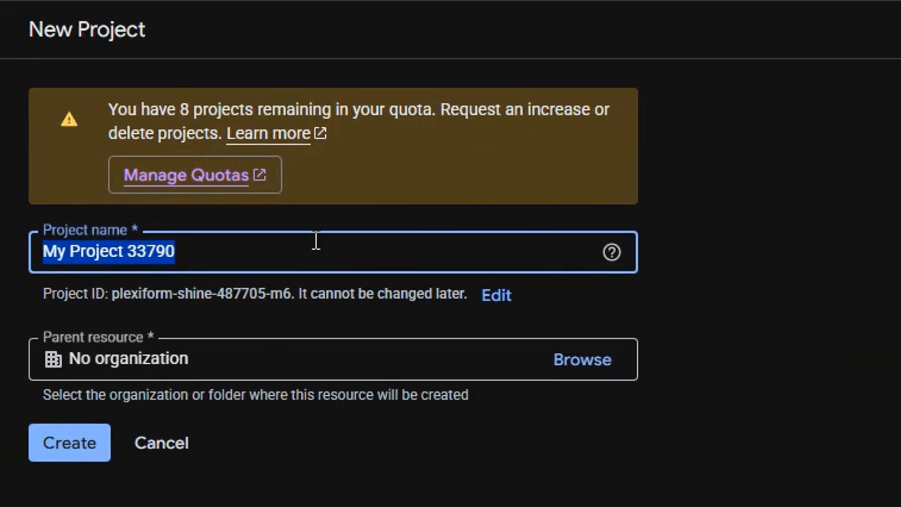
text(Cookie B)
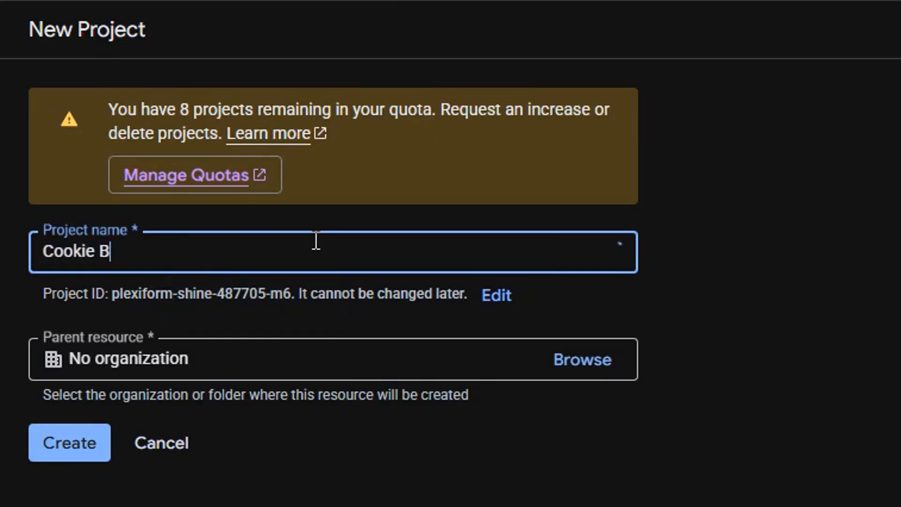
text(ulk Tool)
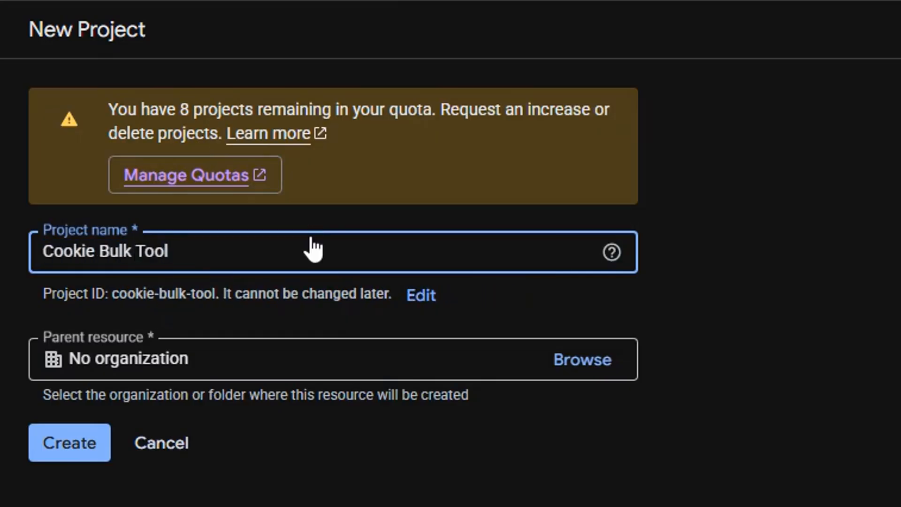
click(71, 457)
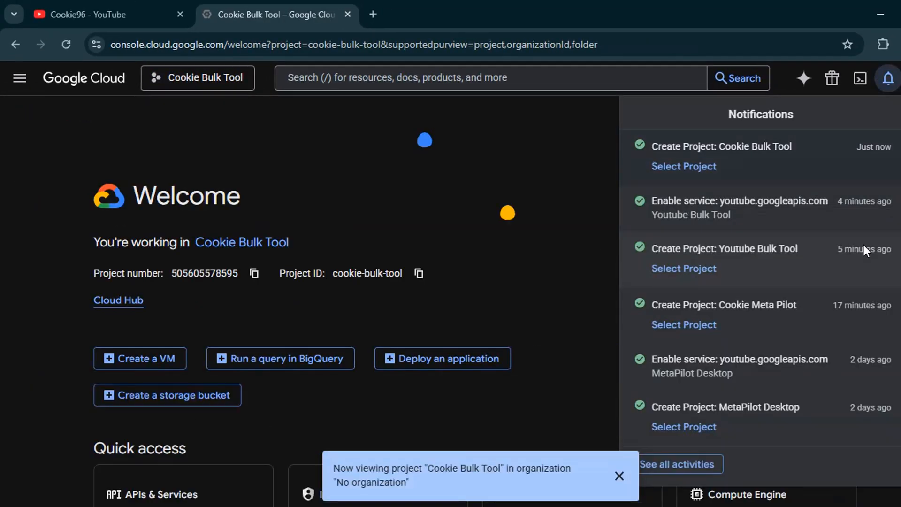
click(619, 475)
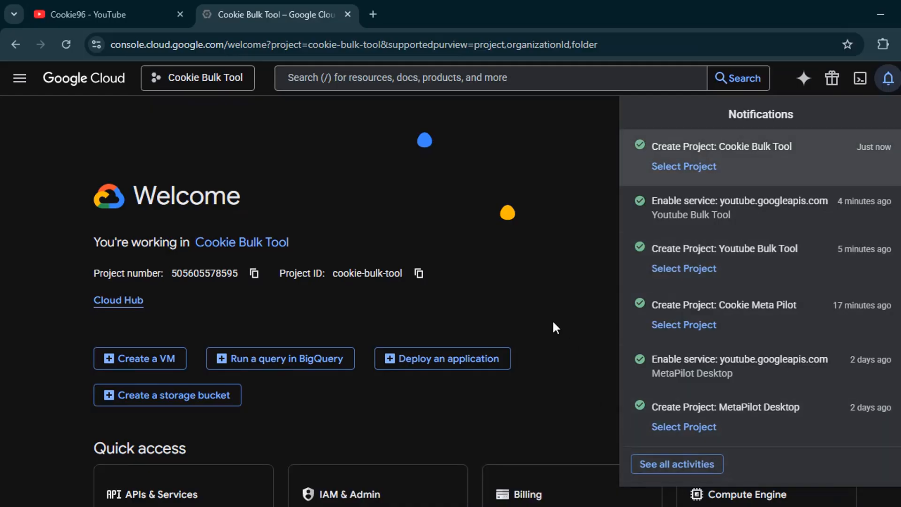
click(494, 177)
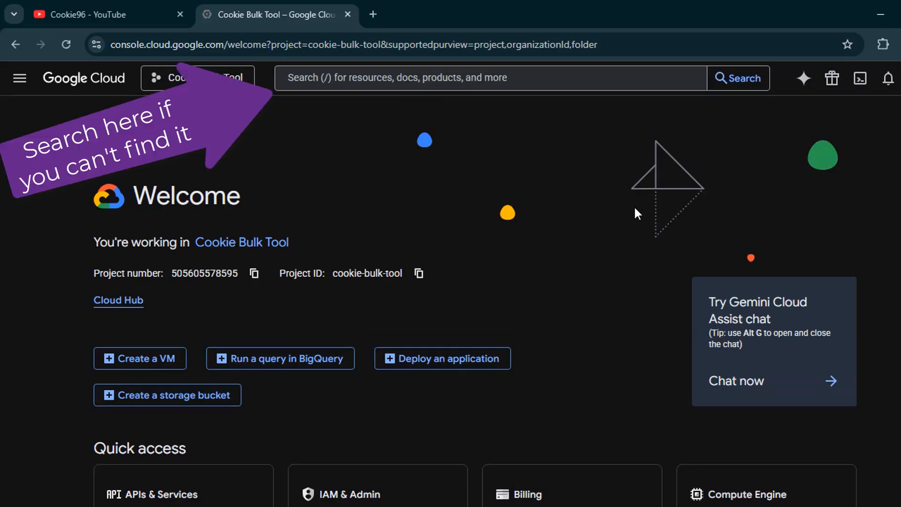
Open the API Library under the project's APIs & Services
scroll(635, 208, down, 4)
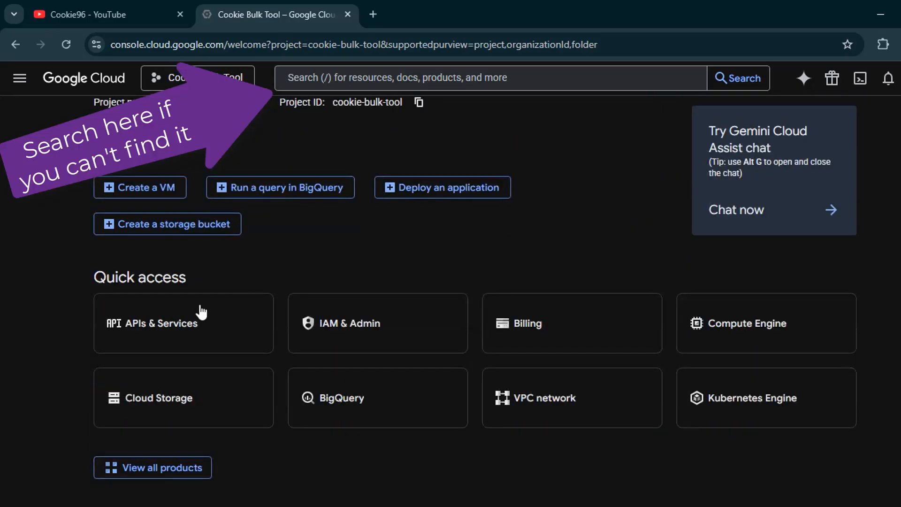
click(120, 341)
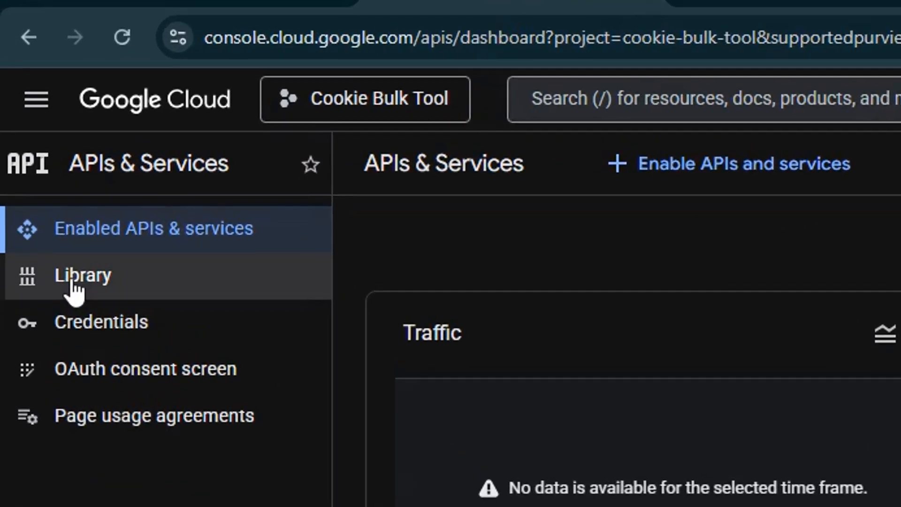
click(71, 271)
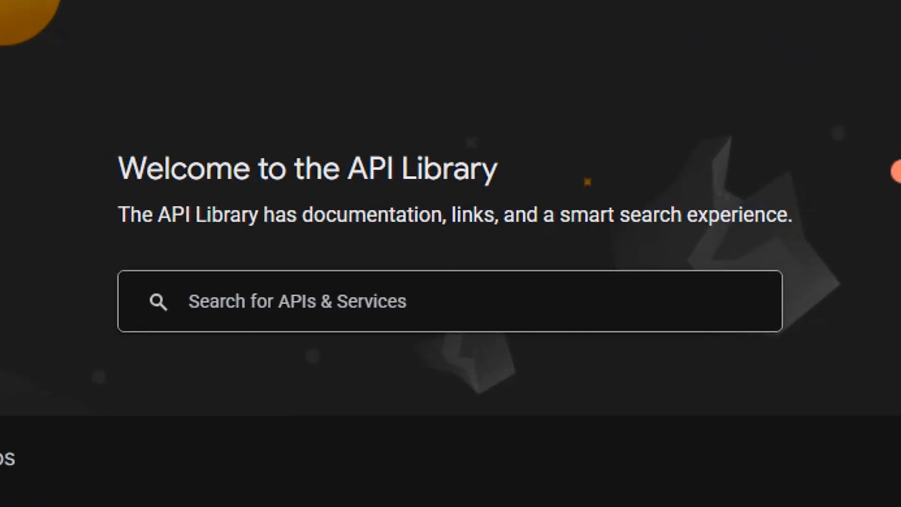
Search the API Library for "youtube api v3" and enable YouTube Data API v3 for the project
click(300, 297)
text(youtube api)
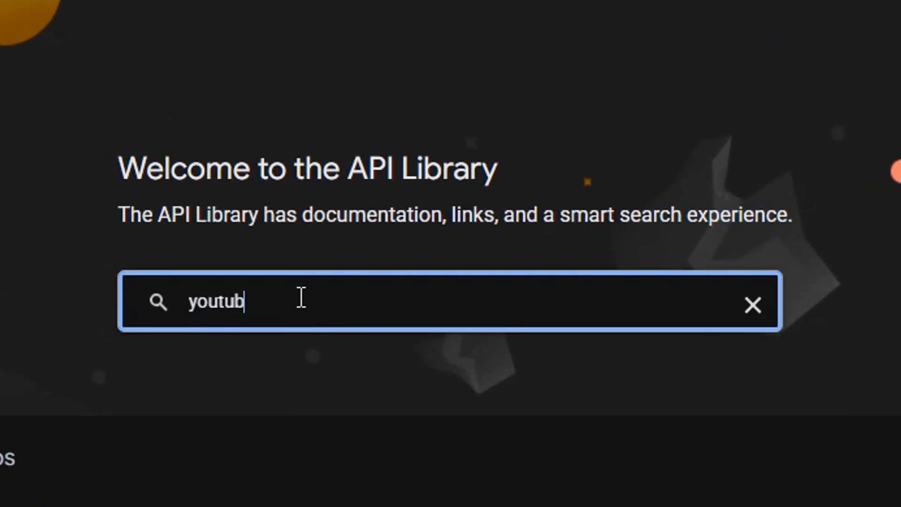
text( v3)
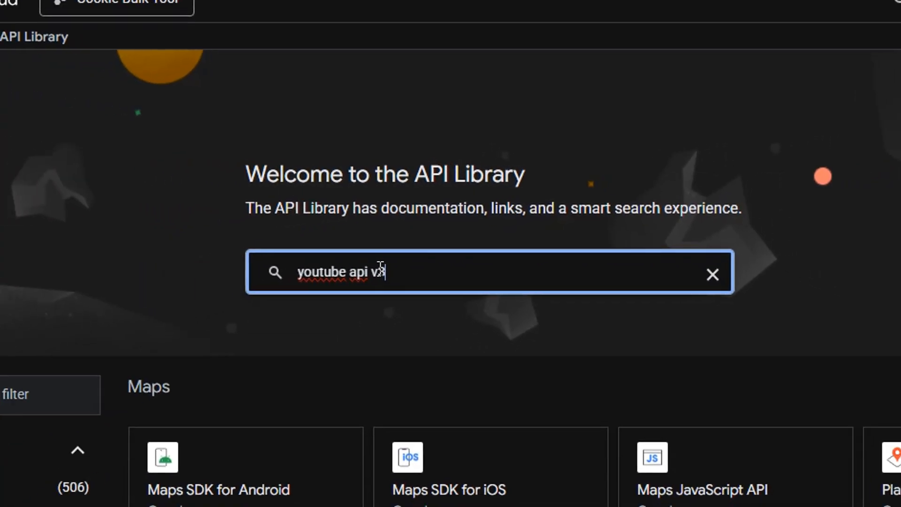
key(Return)
click(390, 274)
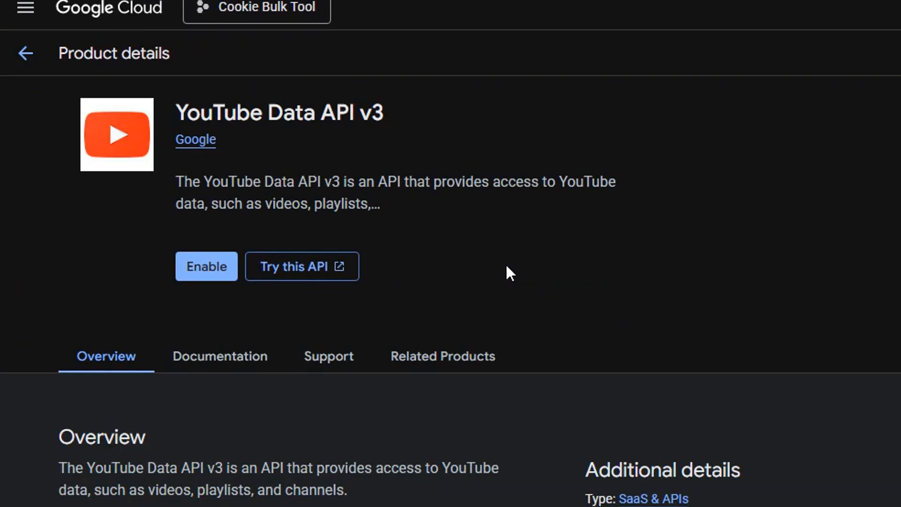
click(205, 273)
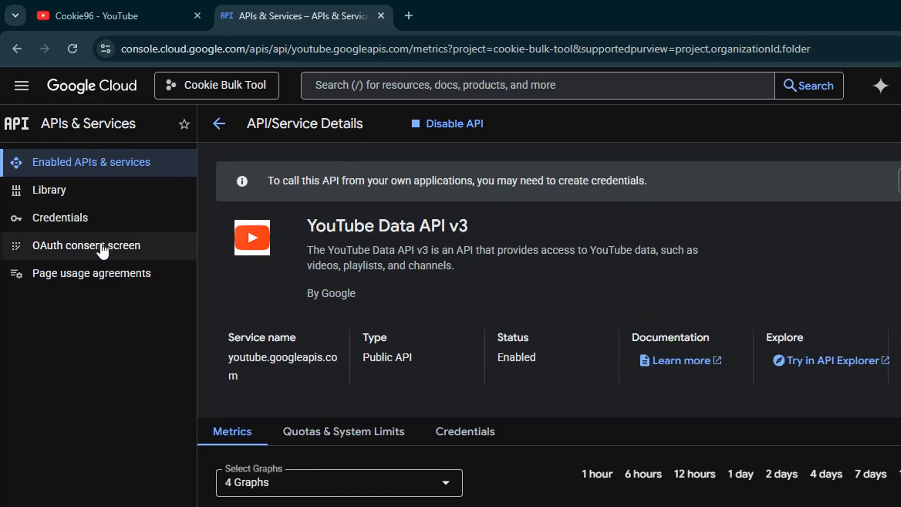
Start the OAuth consent configuration with the app name "Cookie Meta Pilot Local App" and the account's own address as user support email
click(57, 253)
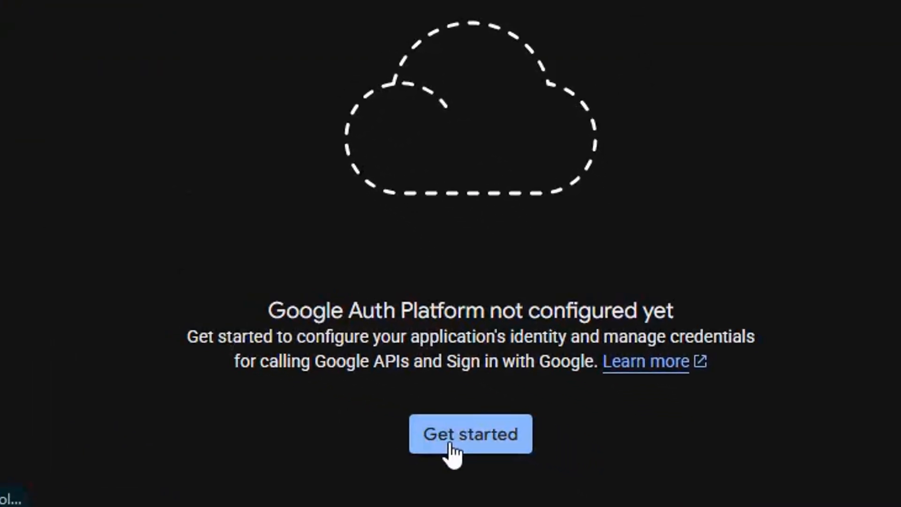
click(451, 448)
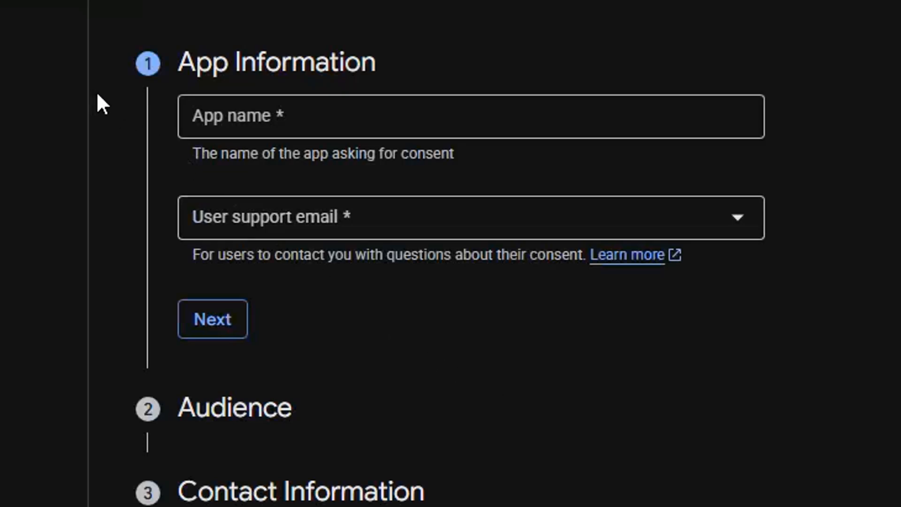
click(363, 107)
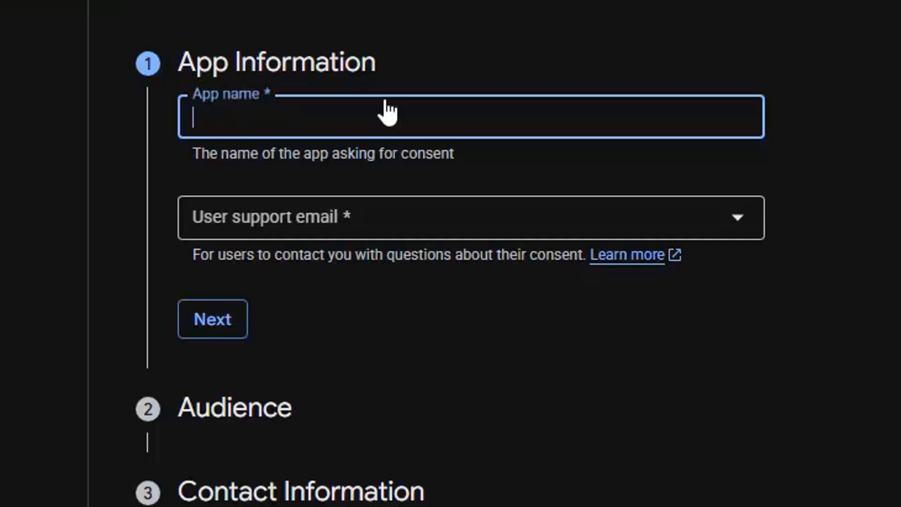
text(Cookie )
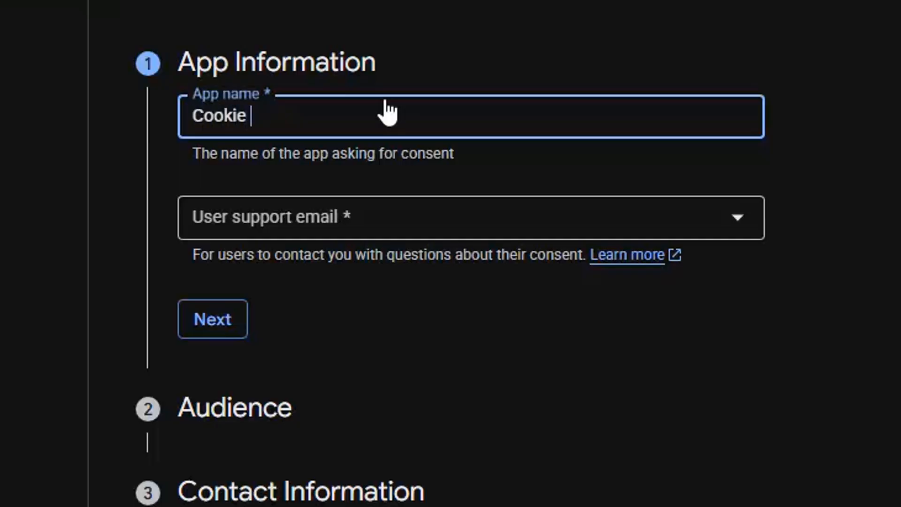
text(Meta Pilot Local App)
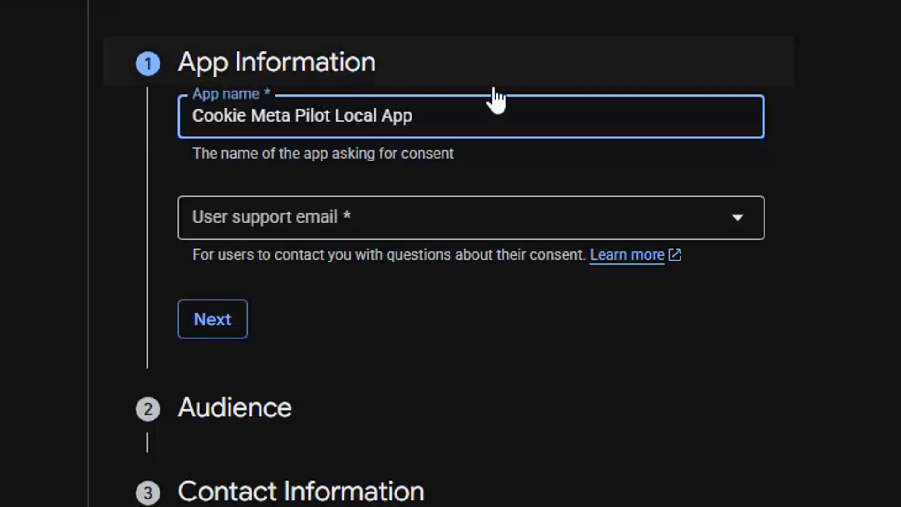
click(368, 237)
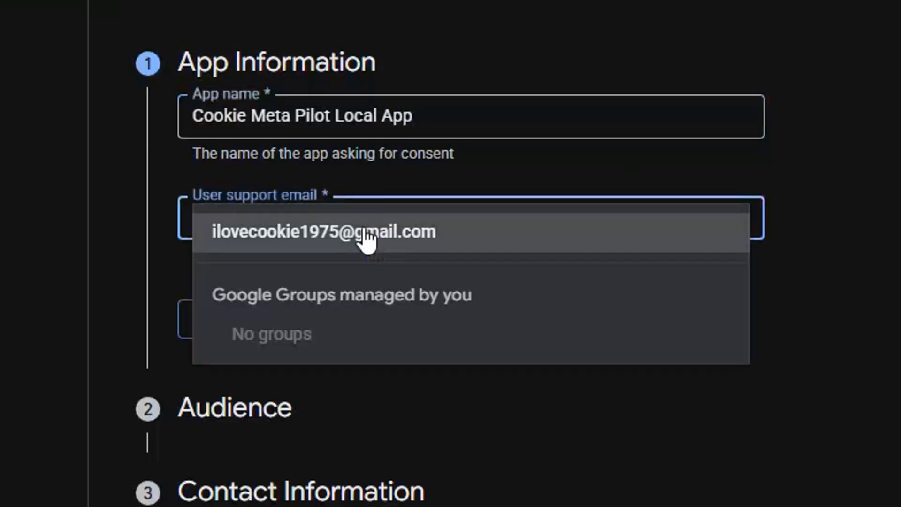
click(285, 239)
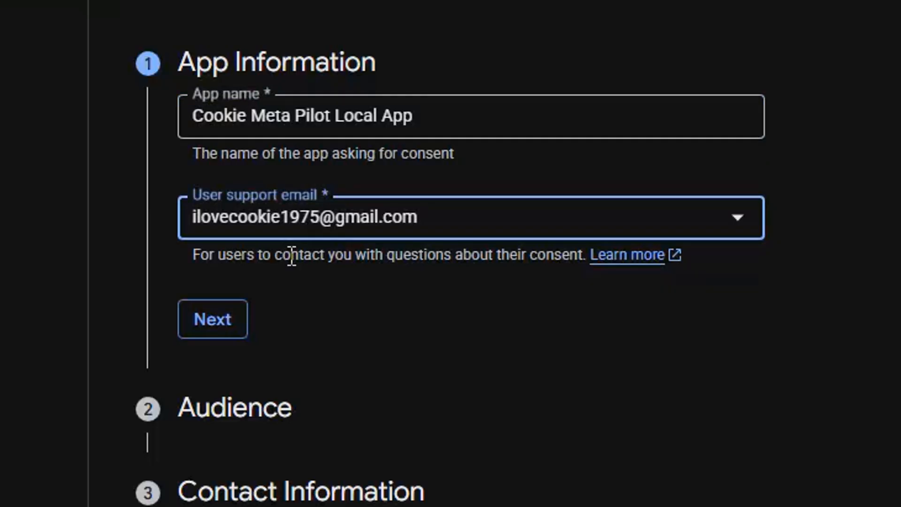
click(227, 328)
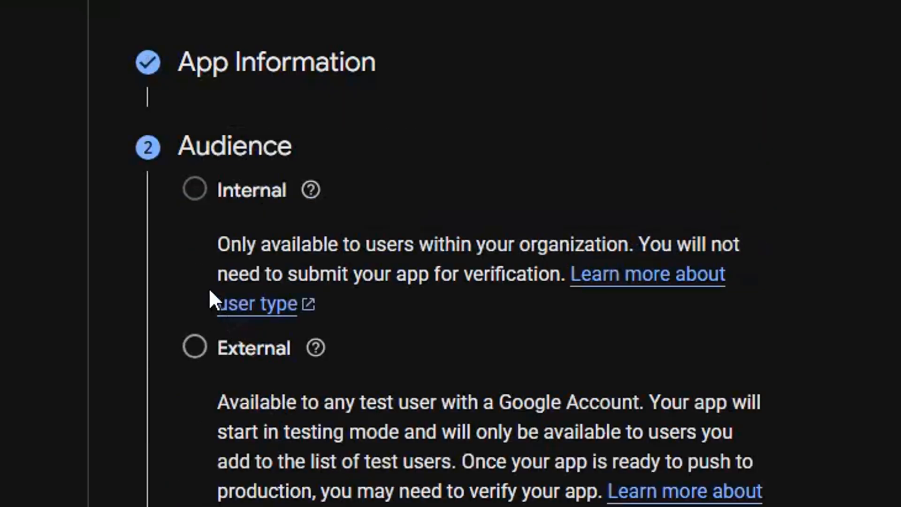
Set the OAuth app's audience to External and continue to the contact information
scroll(208, 288, down, 1)
click(195, 224)
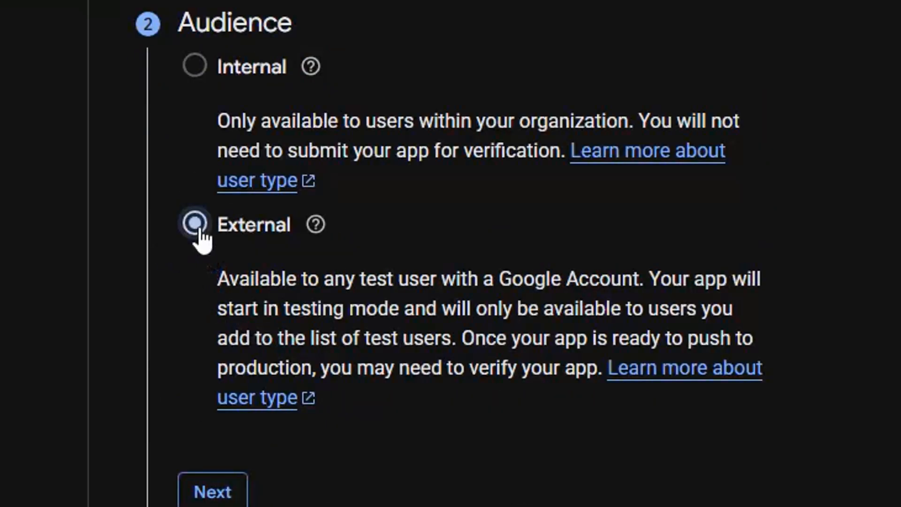
scroll(196, 244, down, 1)
click(227, 353)
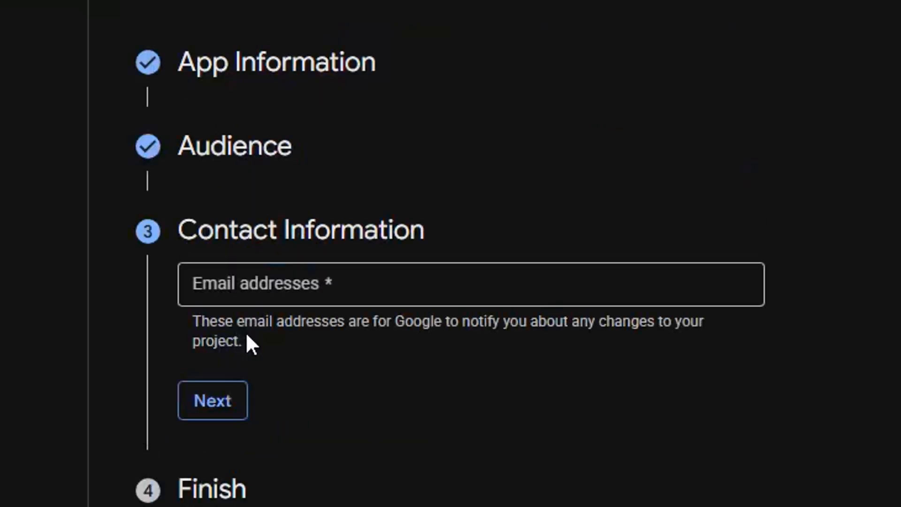
Enter the account's own e-mail address as the OAuth contact information and continue to the final stage
click(311, 284)
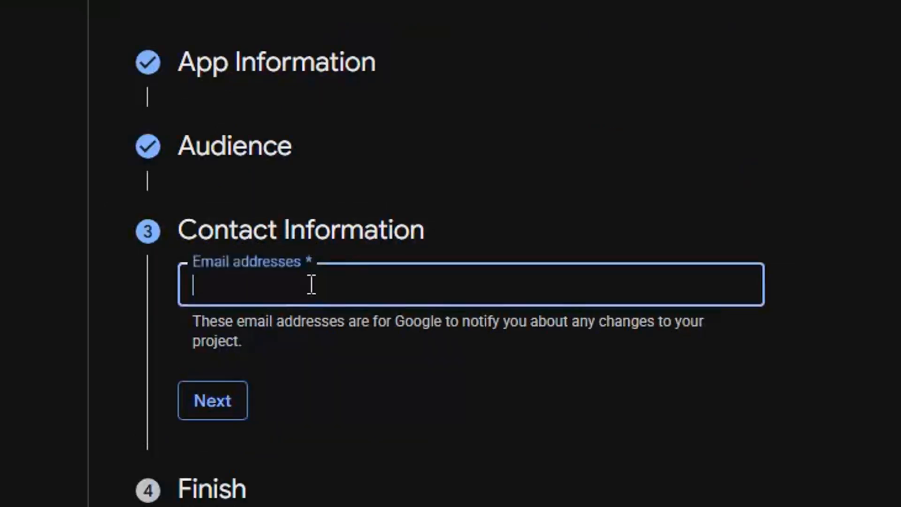
text(ilove)
key(Down)
key(Return)
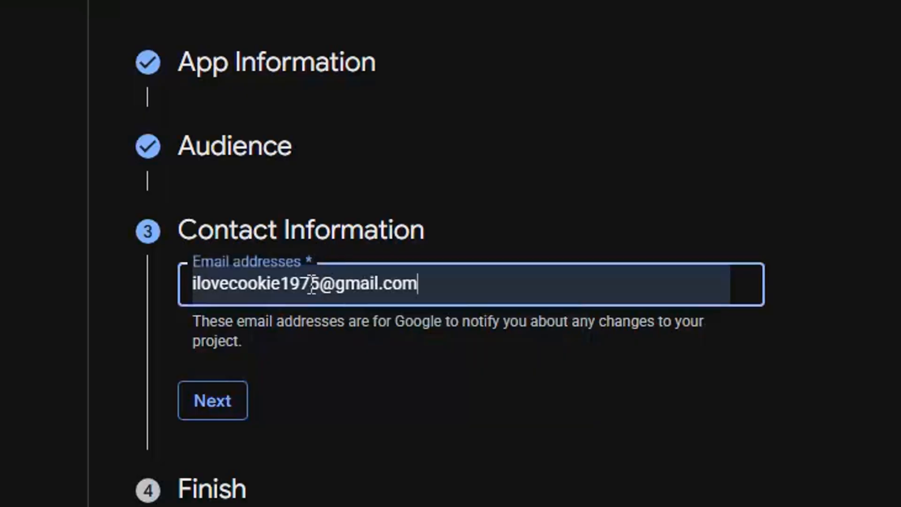
click(231, 398)
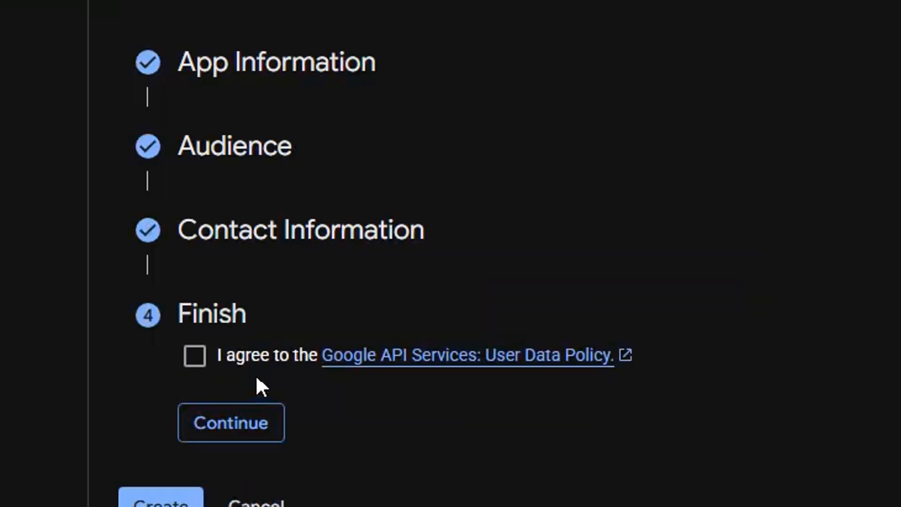
Agree to the Google API Services User Data Policy and create the OAuth configuration
click(193, 362)
click(229, 424)
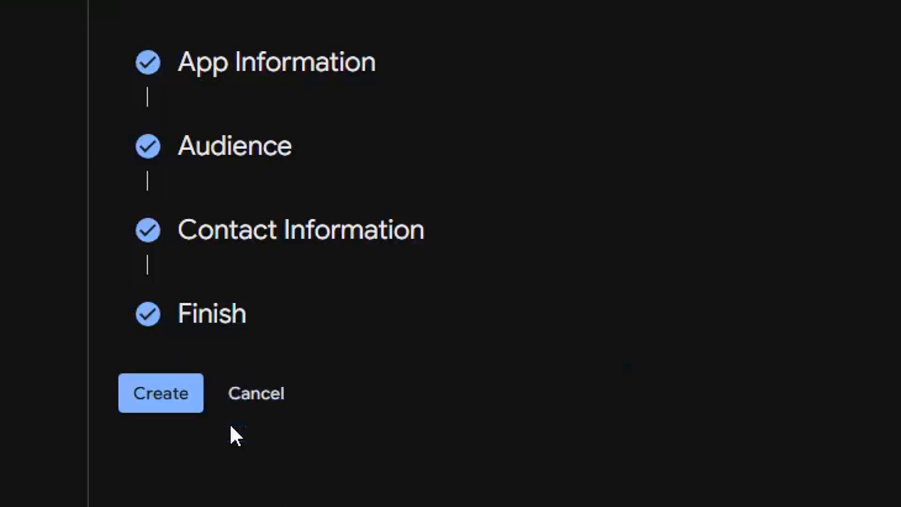
click(171, 400)
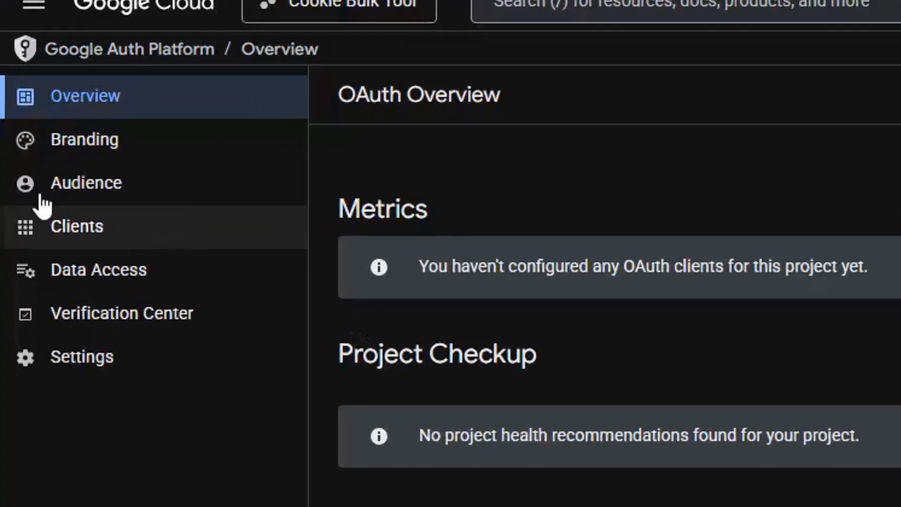
Add the account's own e-mail address as a test user in the OAuth app's audience settings and save
click(56, 194)
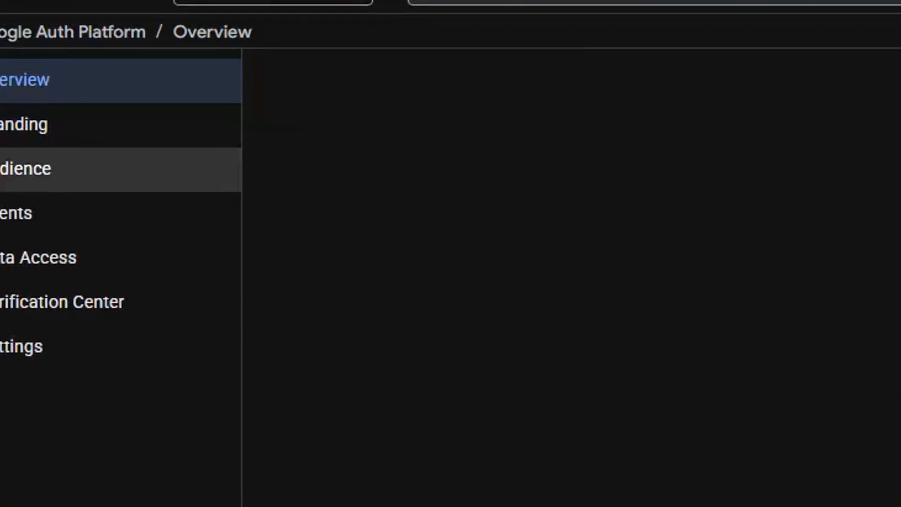
scroll(704, 254, down, 6)
scroll(582, 219, down, 2)
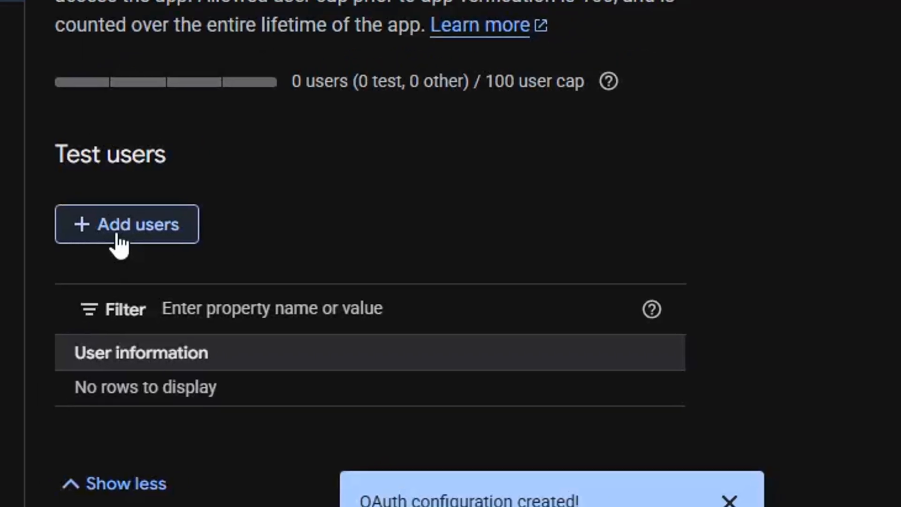
click(188, 207)
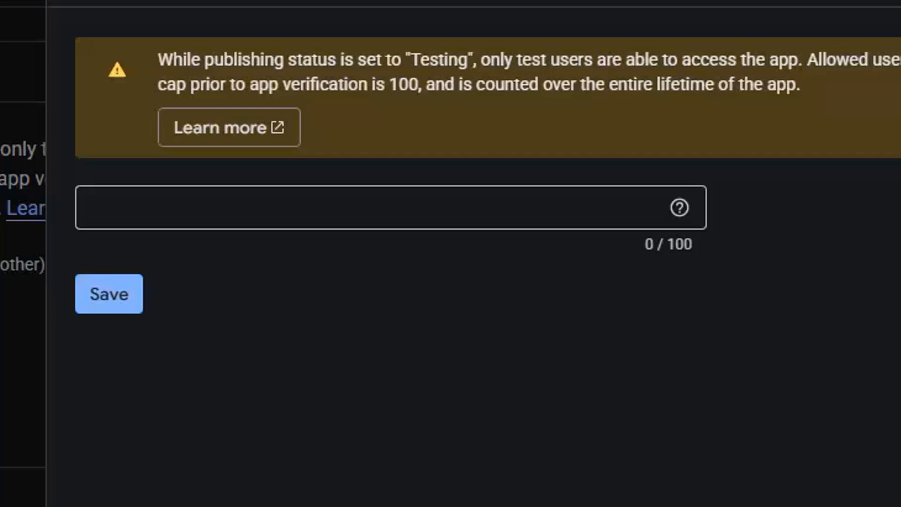
click(412, 206)
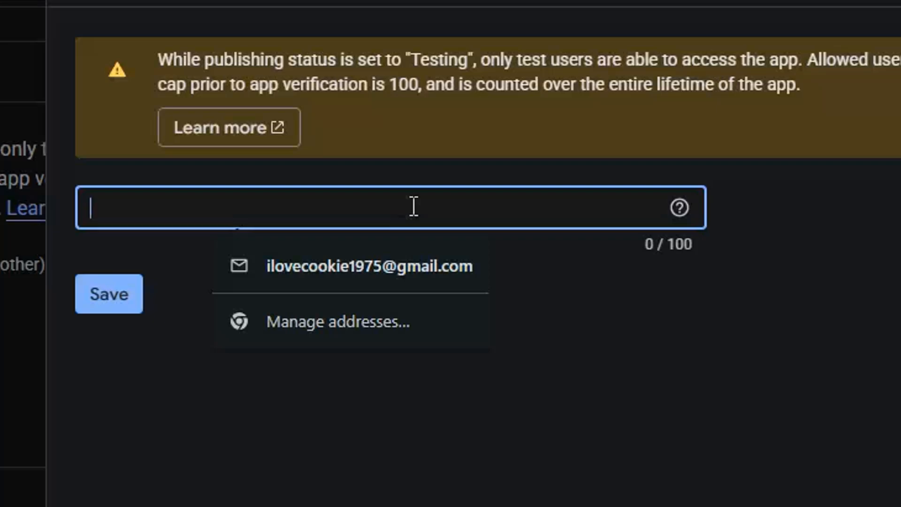
click(356, 266)
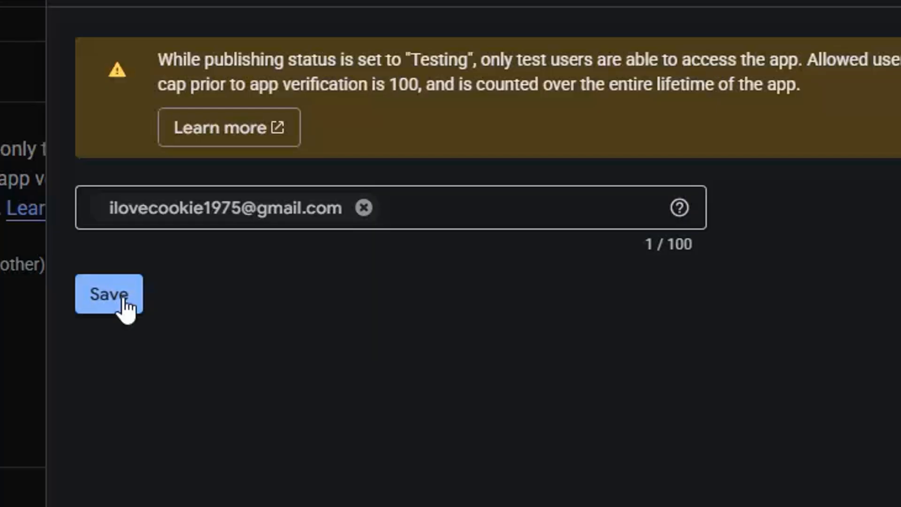
click(123, 305)
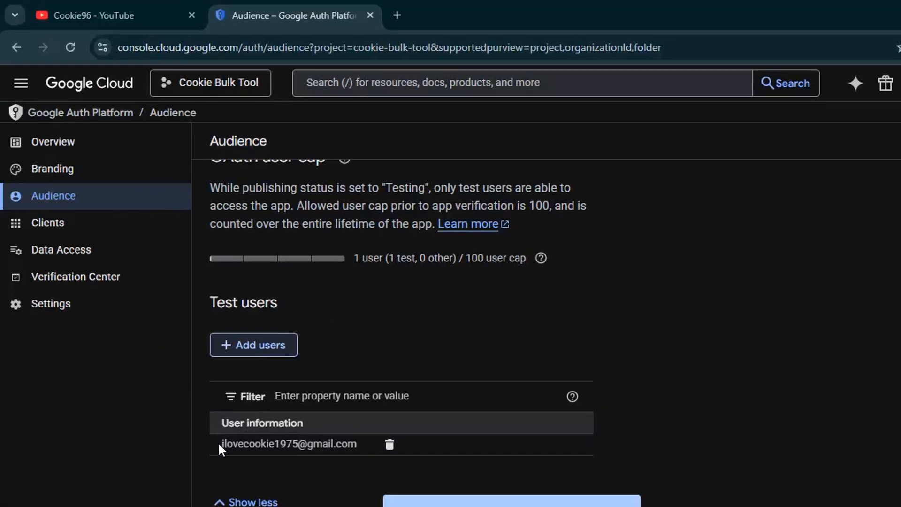
drag(219, 445, 365, 451)
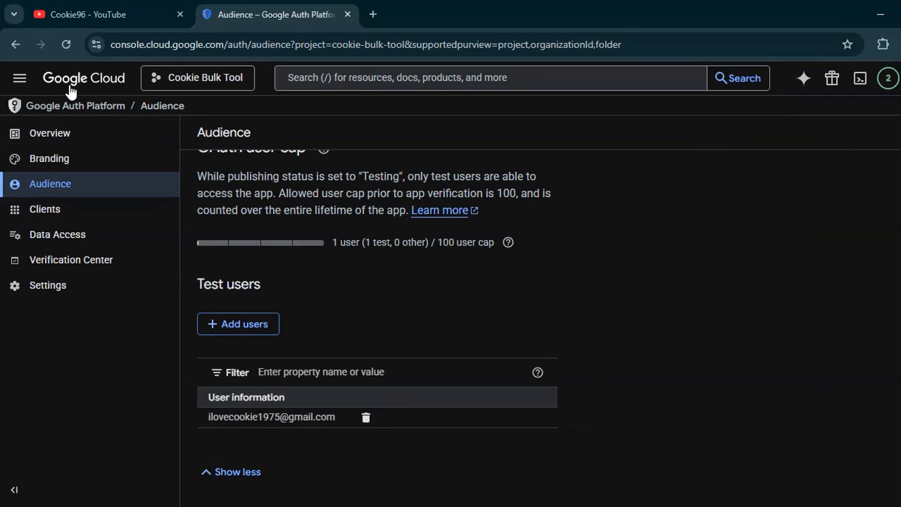
Go to the project's APIs & Services credentials and start creating an OAuth client ID
click(57, 87)
scroll(62, 108, down, 3)
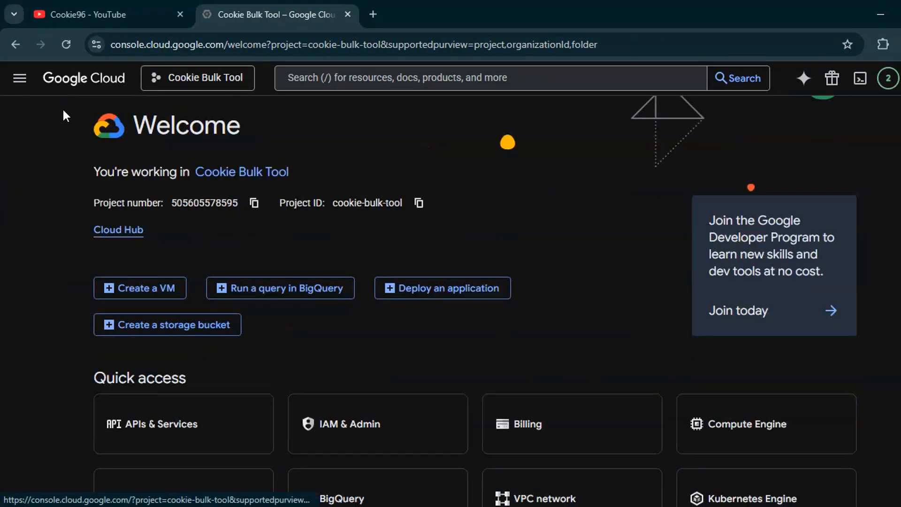
click(159, 362)
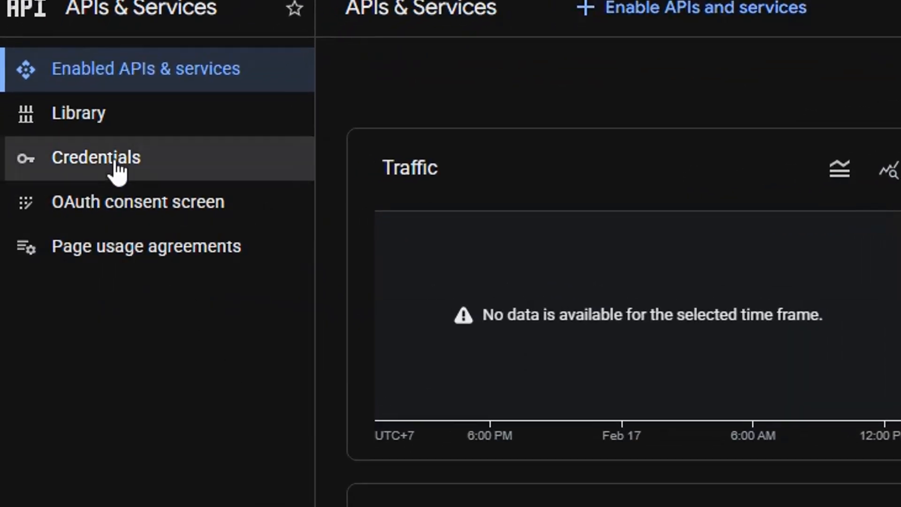
click(117, 169)
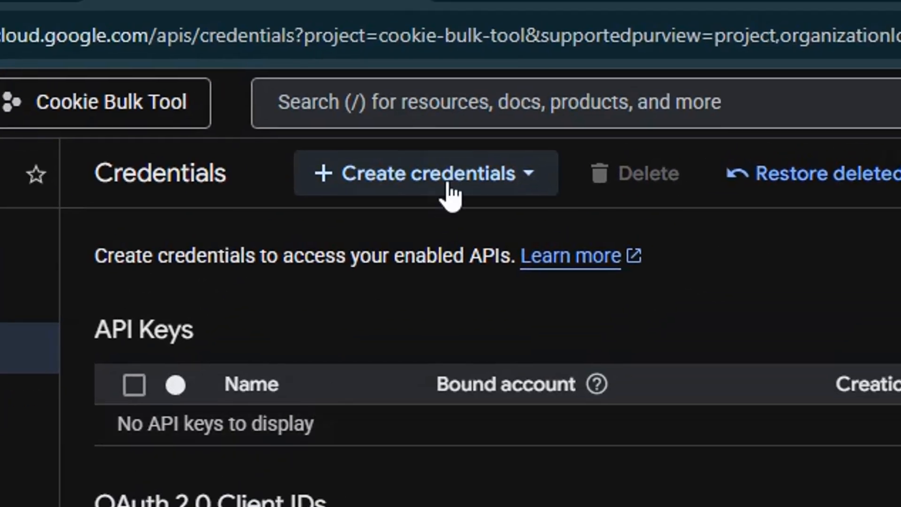
click(446, 188)
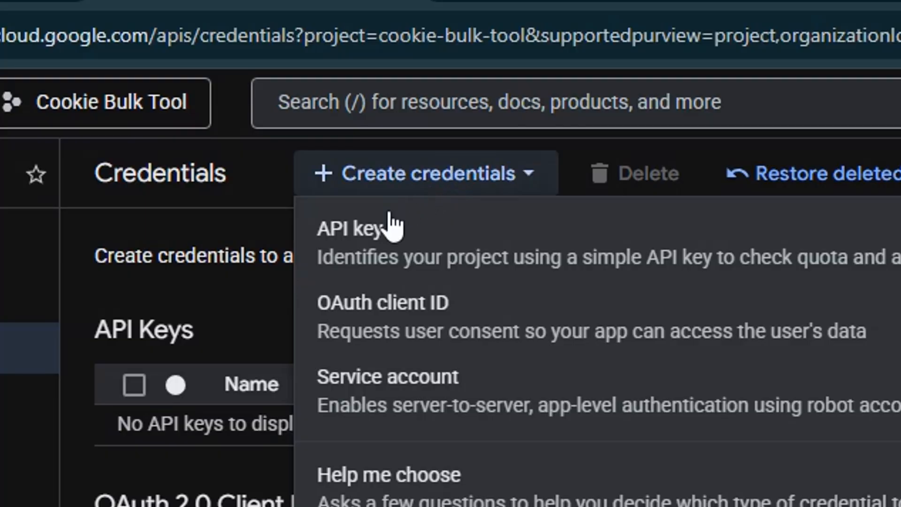
click(389, 342)
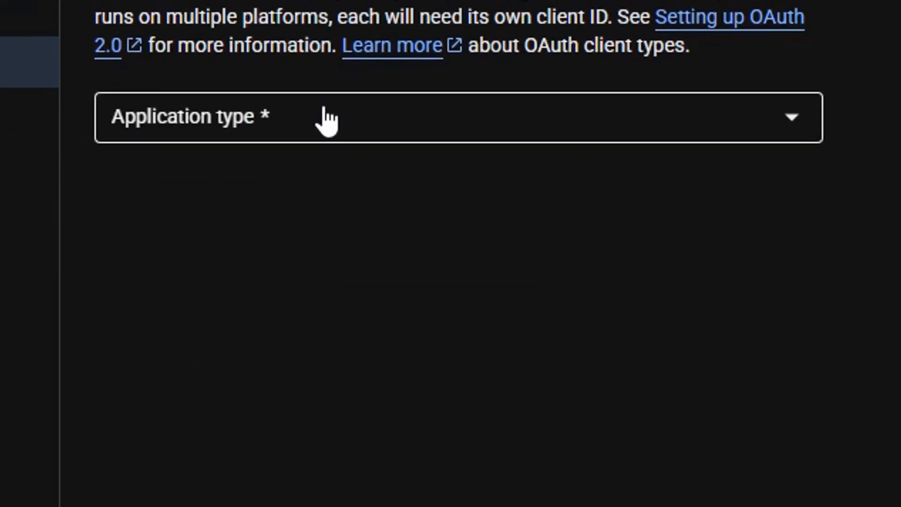
Create the OAuth client with application type Desktop app and the name "I love your cookie"
click(322, 170)
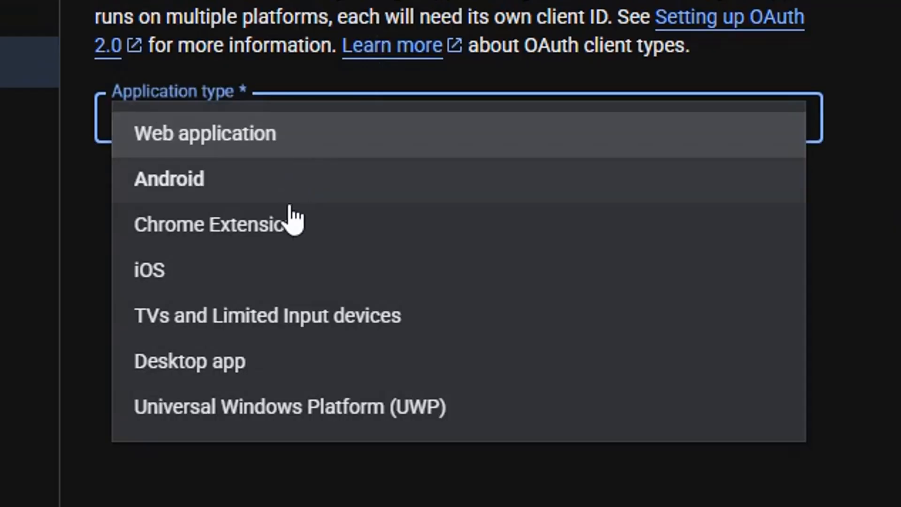
click(251, 362)
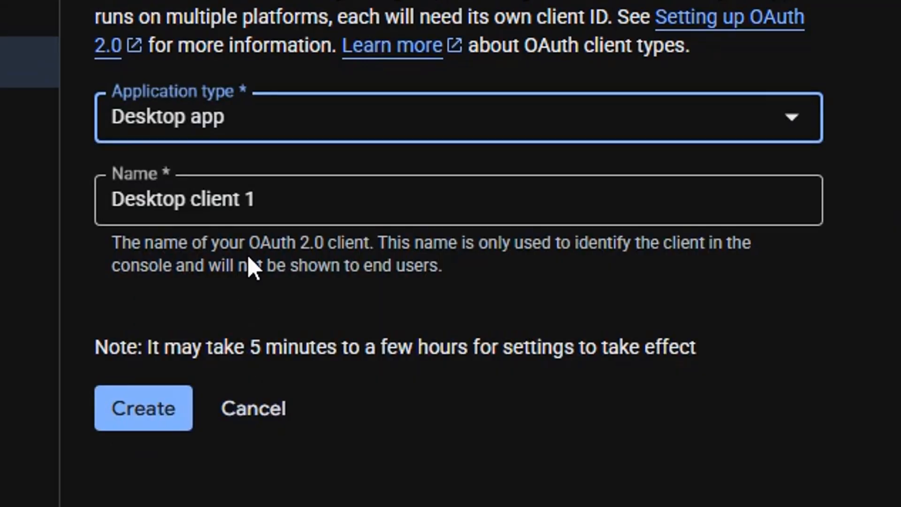
click(238, 203)
key(ctrl+a)
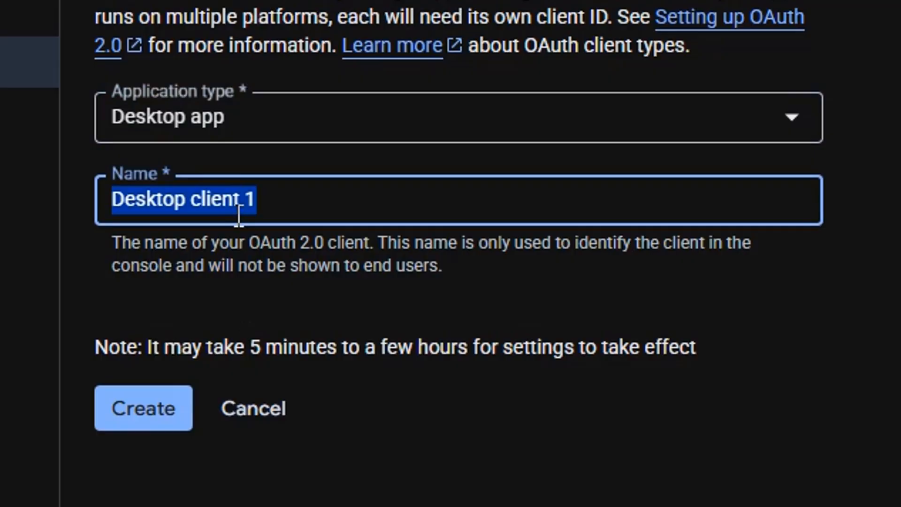
text(I love your m)
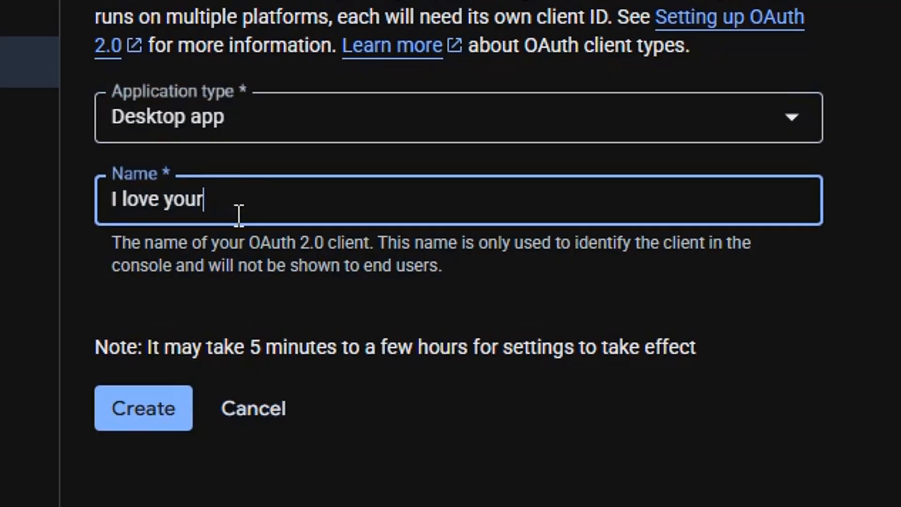
text(o)
key(BackSpace)
key(BackSpace)
text(cookie)
click(162, 412)
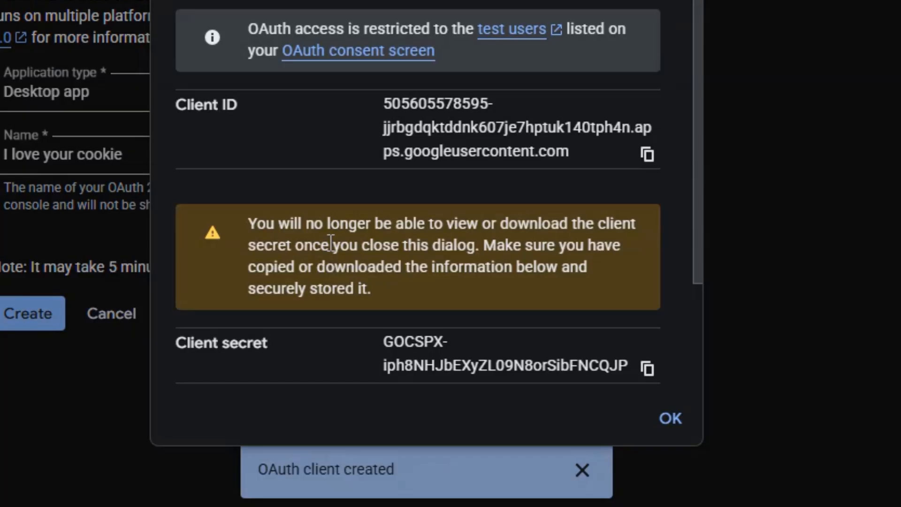
Download the new OAuth client's credentials as JSON, close its details and locate the file in the recent downloads
scroll(384, 265, down, 3)
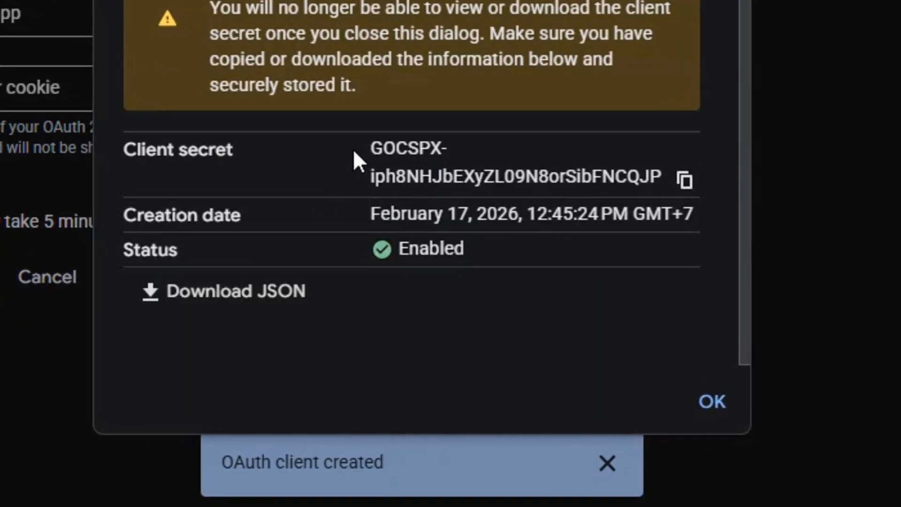
click(207, 304)
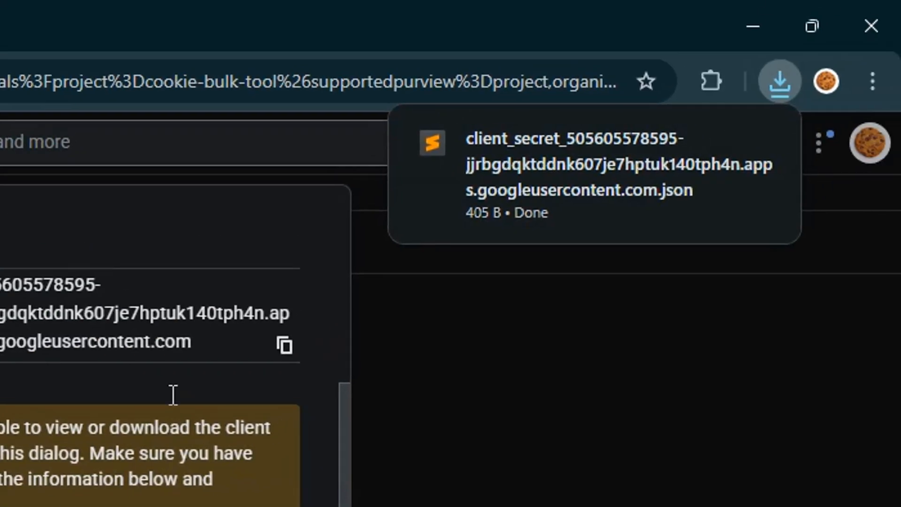
mouse_move(624, 9)
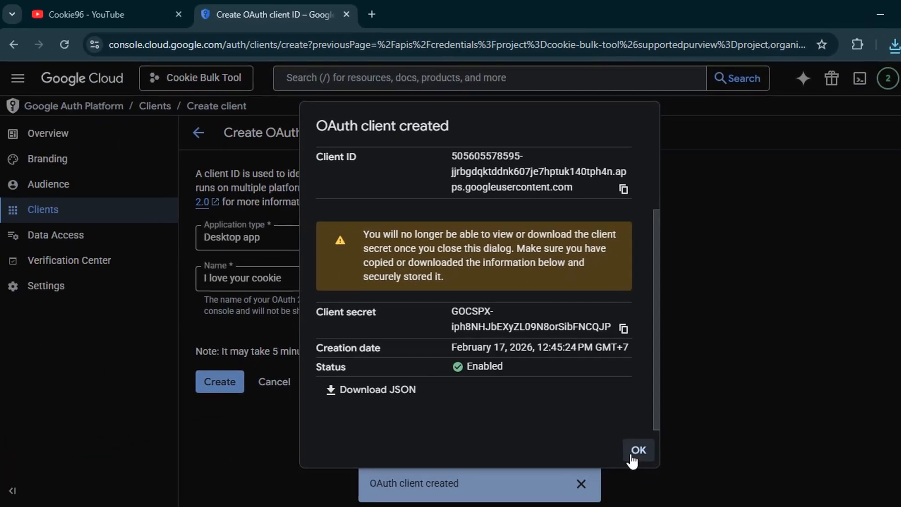
click(637, 452)
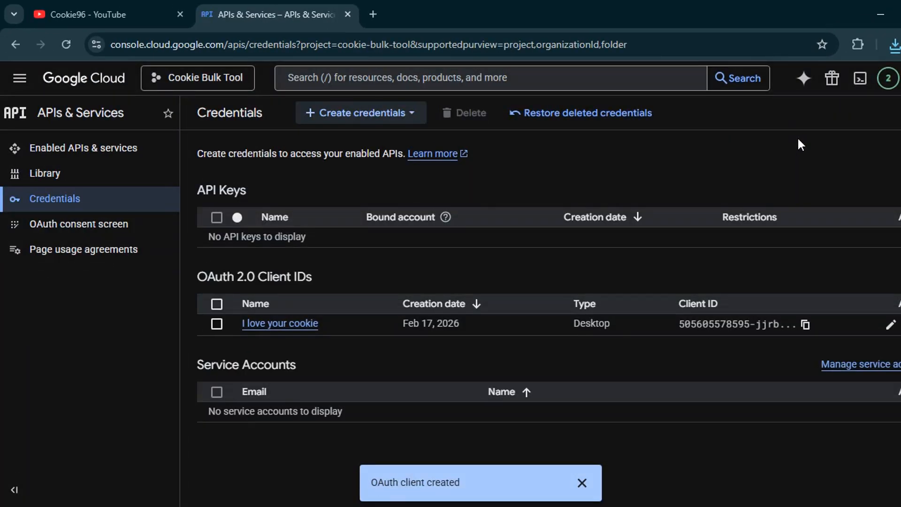
click(895, 47)
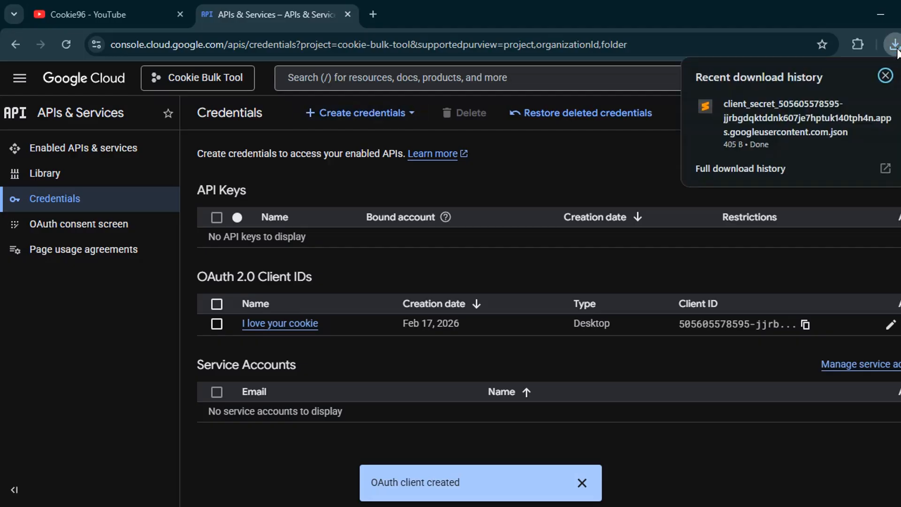
click(859, 106)
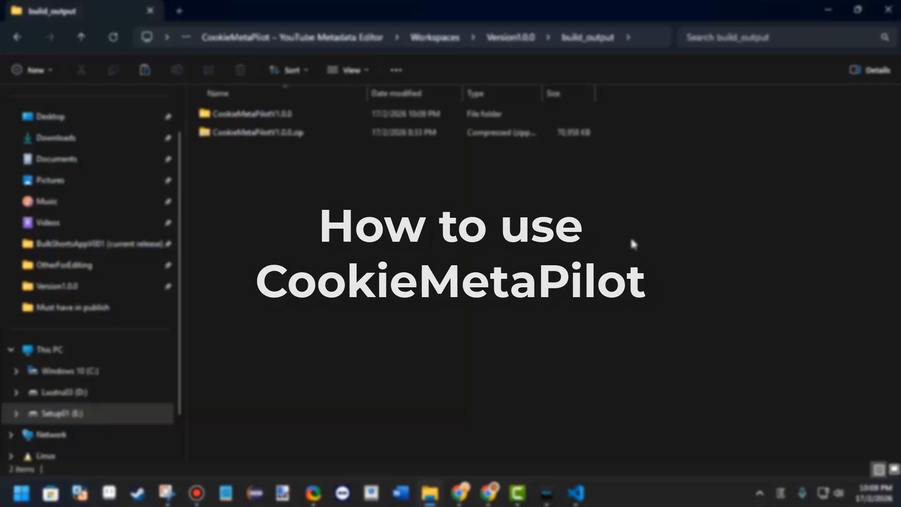
Launch CookieMetaPilot.exe from the CookieMetaPilotV1.0.0 folder, dismiss the setup notice and maximize the application window
double_click(264, 118)
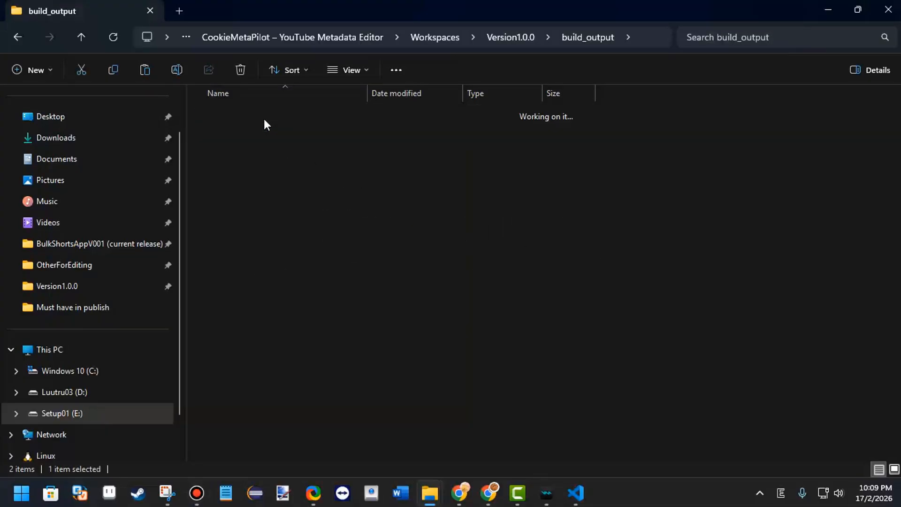
click(232, 133)
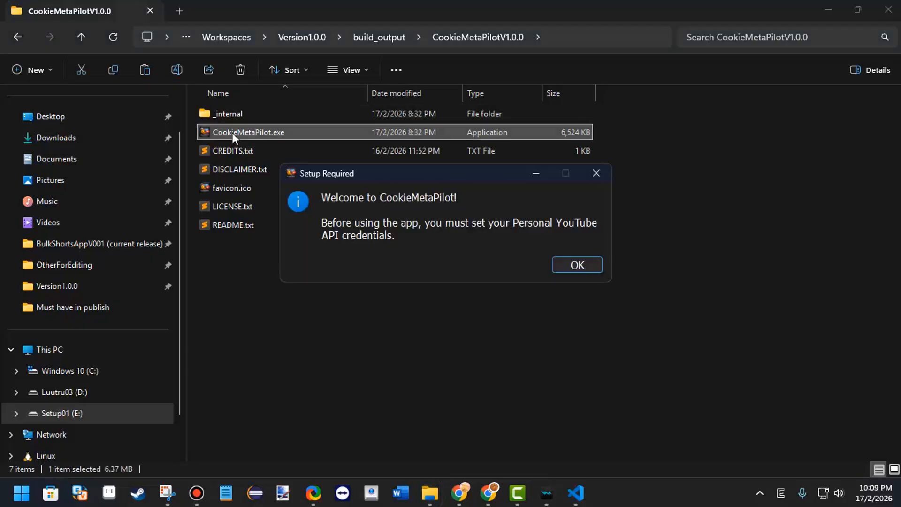
click(558, 266)
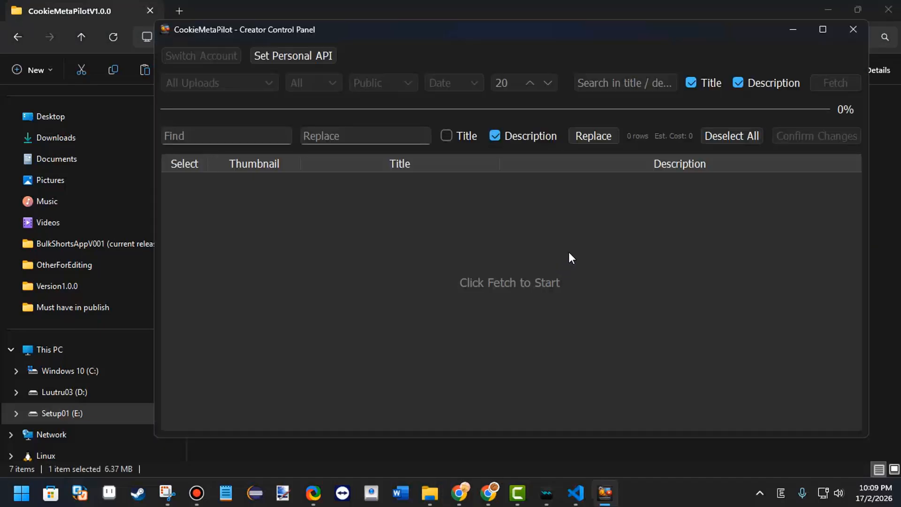
click(826, 27)
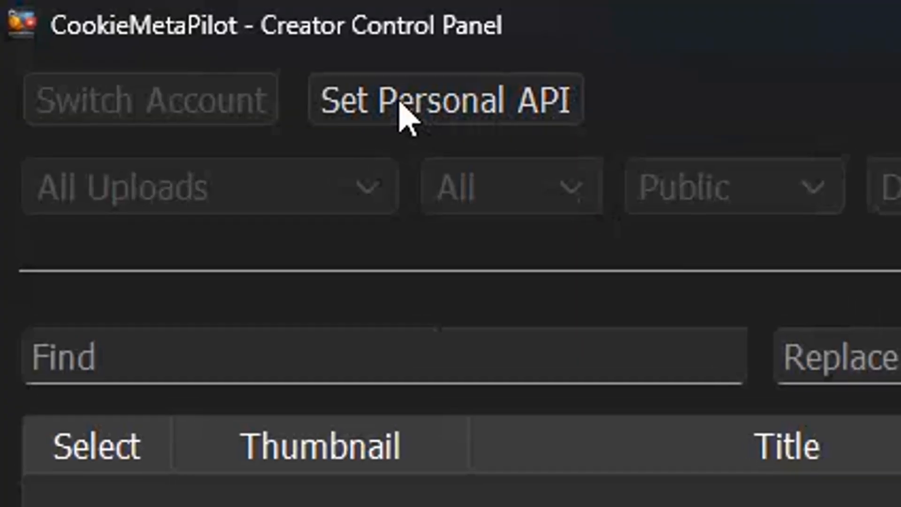
Set the downloaded client_secret JSON file from the Downloads folder as the personal API credentials and dismiss the notice
click(401, 106)
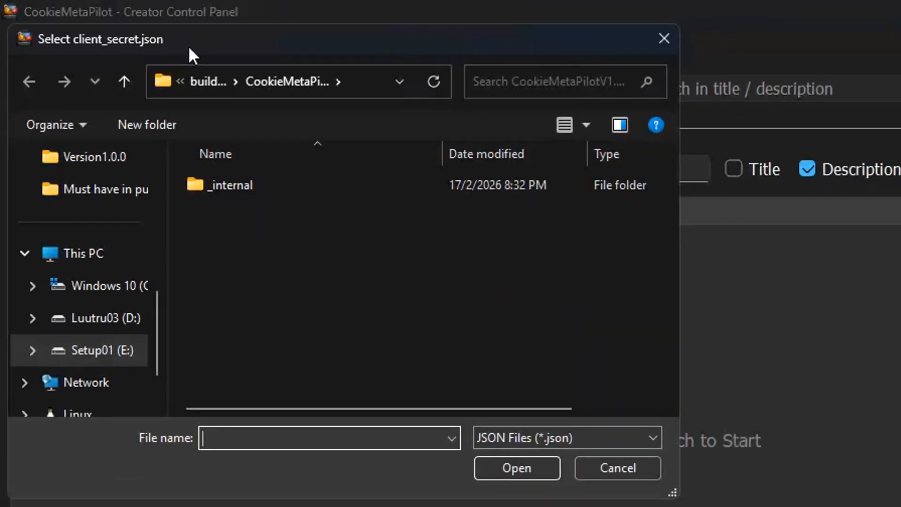
scroll(150, 201, up, 5)
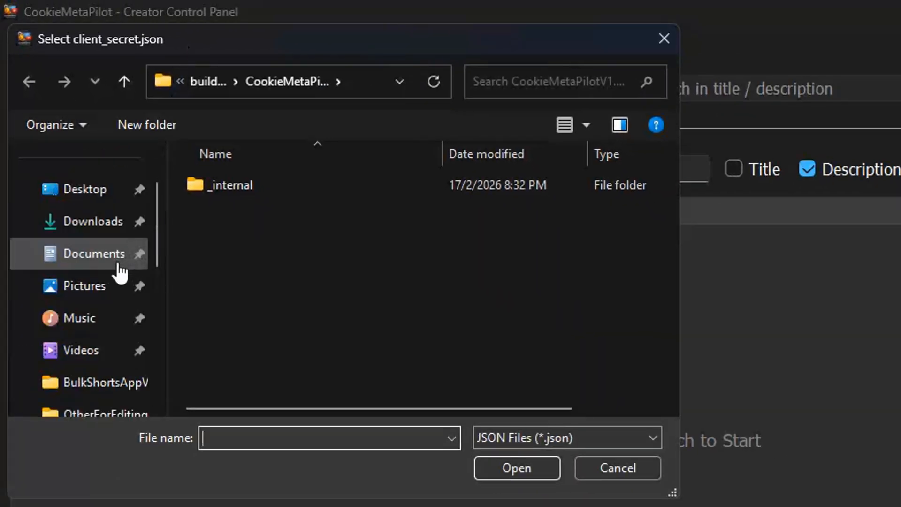
click(84, 223)
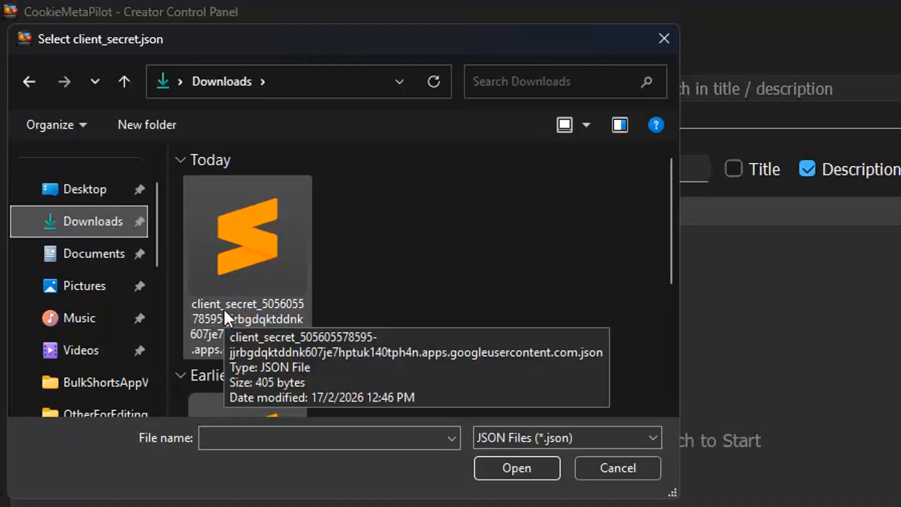
double_click(244, 268)
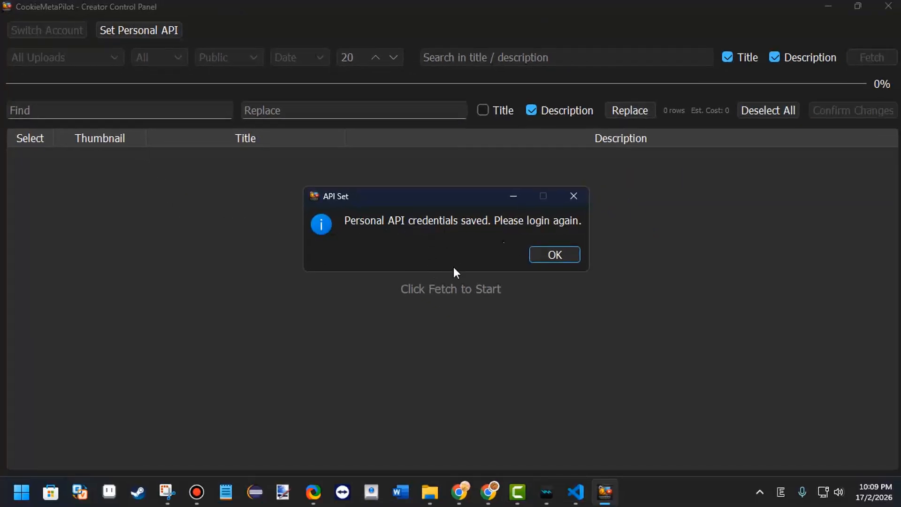
click(552, 254)
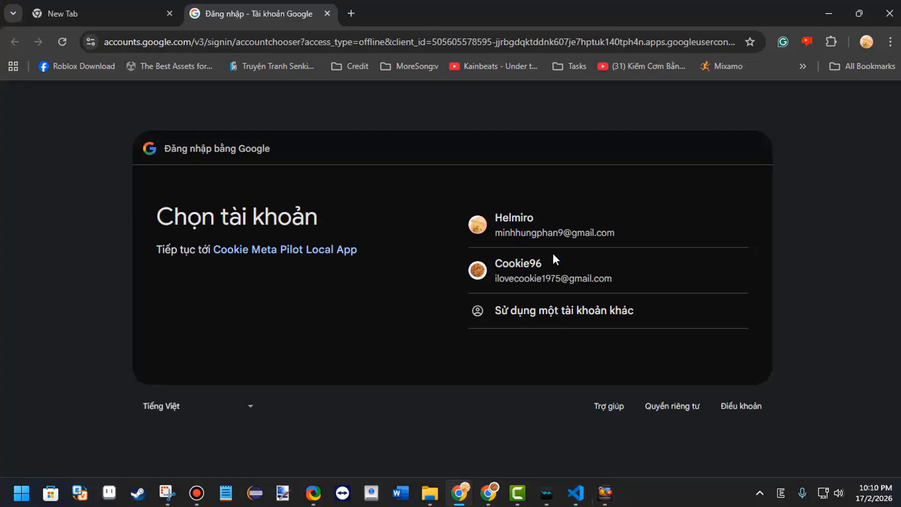
Authorize Cookie Meta Pilot Local App with the test-user Google account, granting YouTube access past the unverified-app warning, and close the finished sign-in page
click(530, 286)
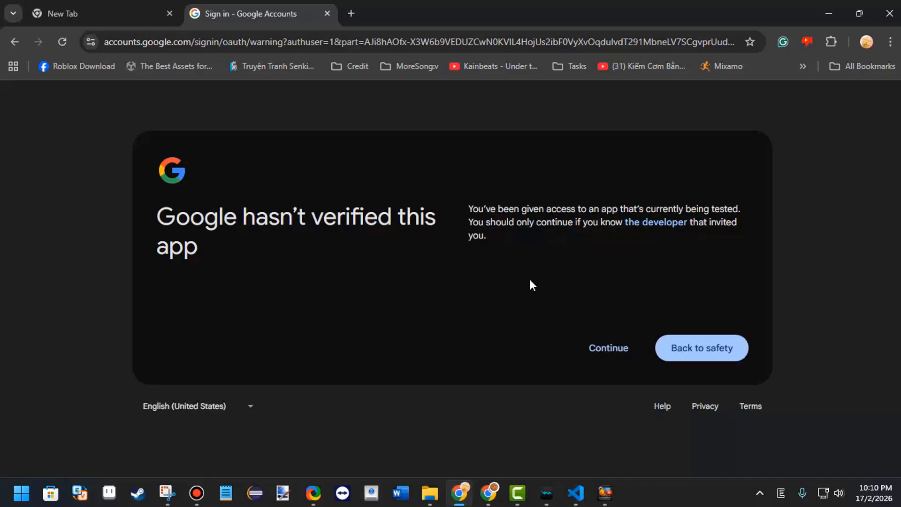
click(605, 355)
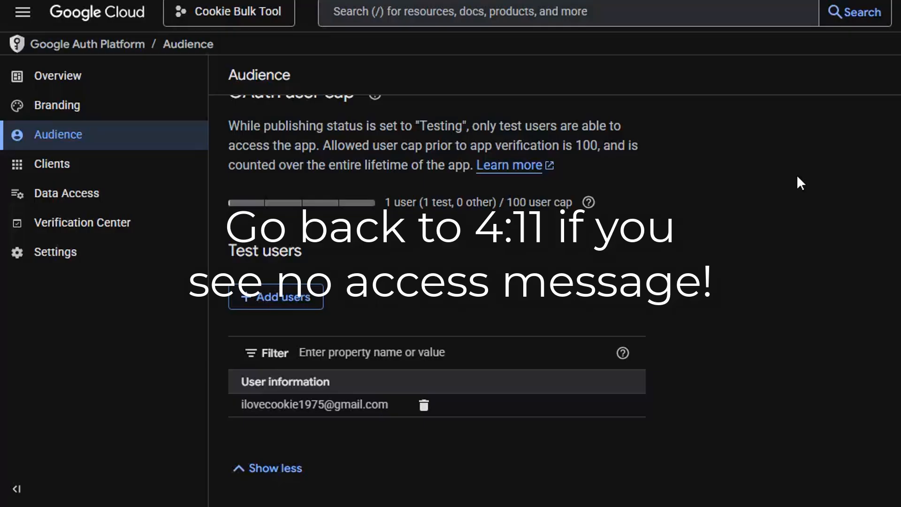
drag(227, 252, 298, 248)
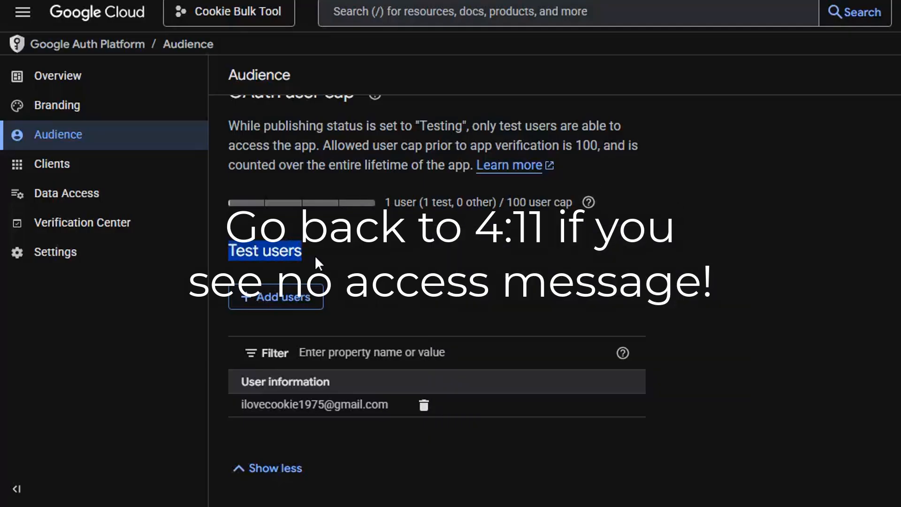
click(320, 257)
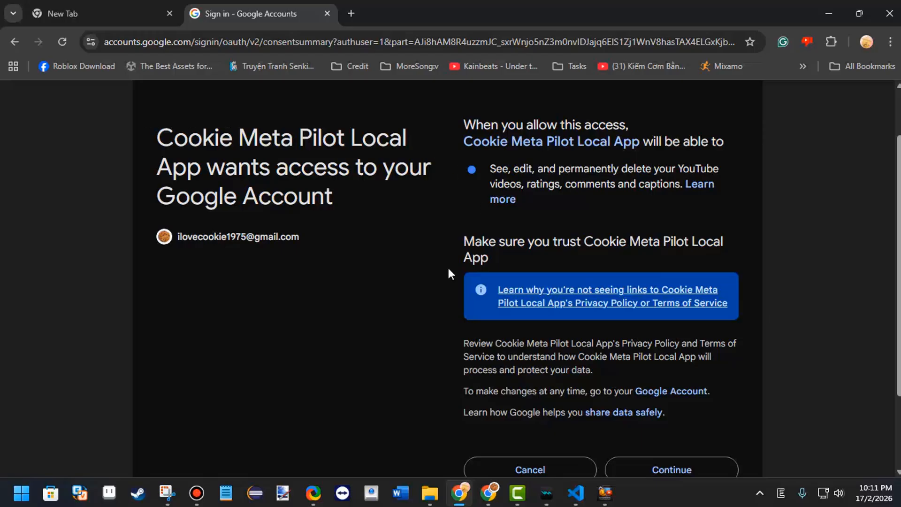
scroll(401, 281, down, 2)
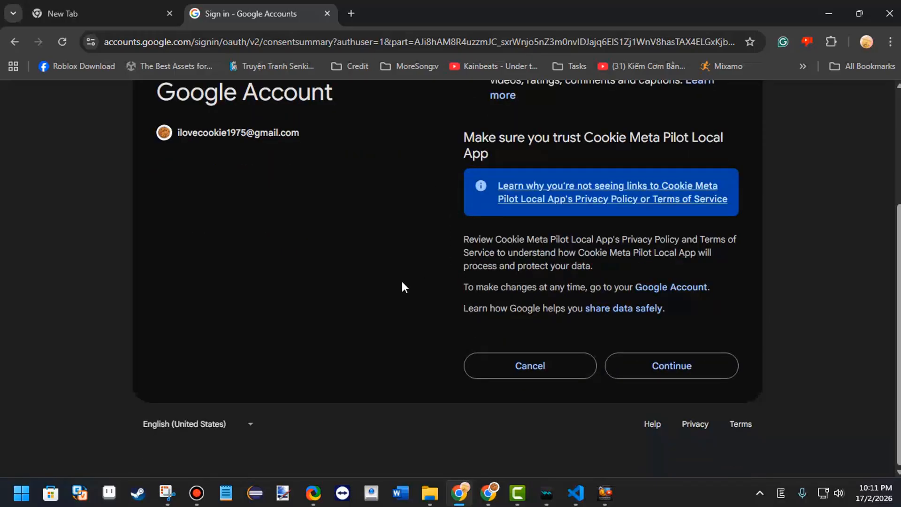
click(685, 362)
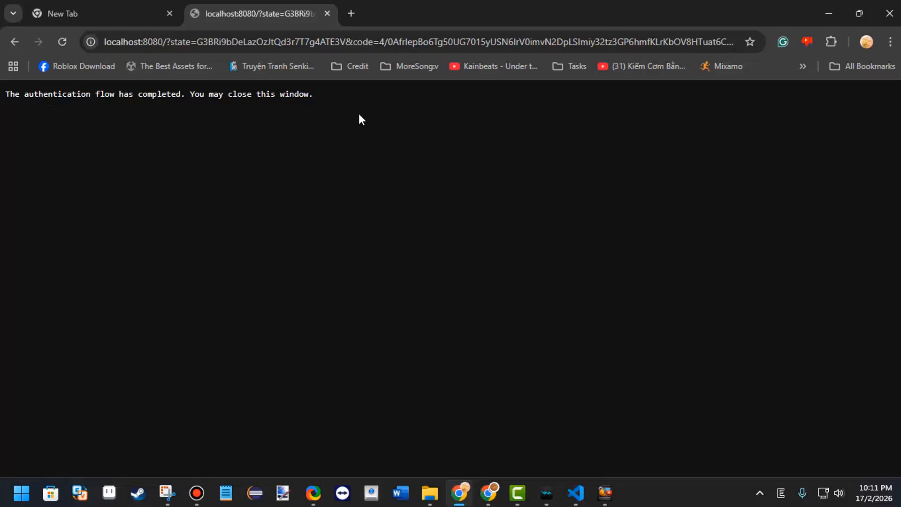
middle_click(293, 14)
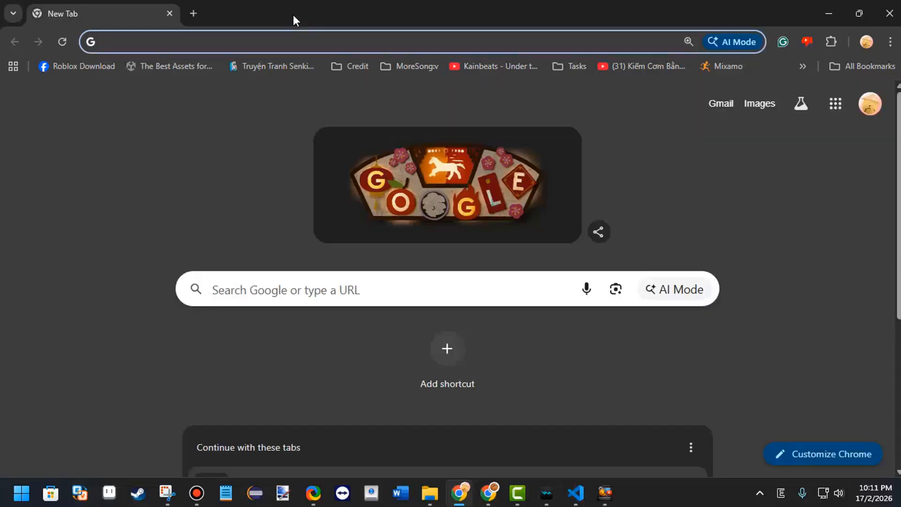
Switch to CookieMetaPilot and fetch 20 public videos from All Uploads
click(606, 497)
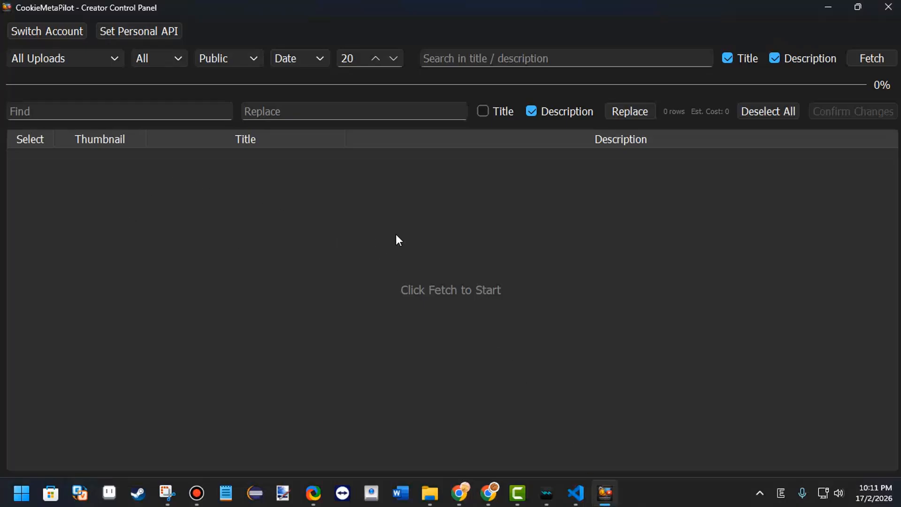
click(878, 59)
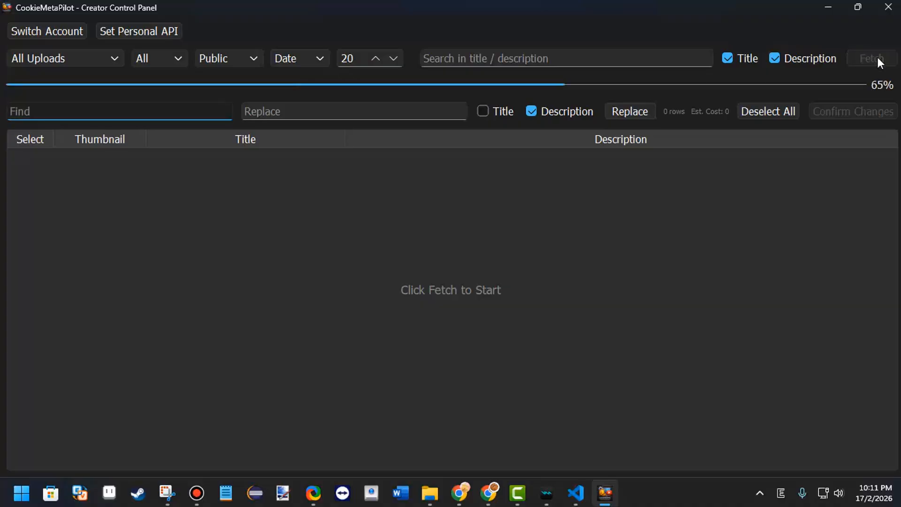
key(Return)
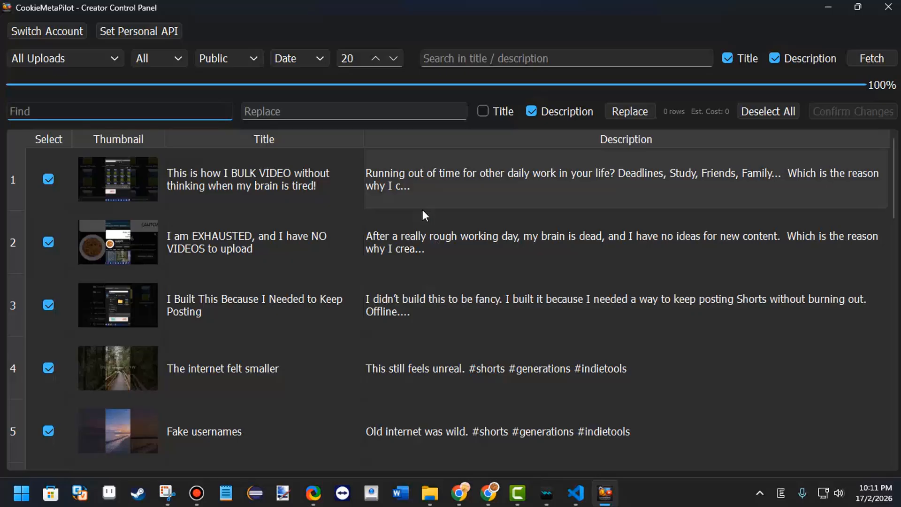
scroll(422, 209, down, 5)
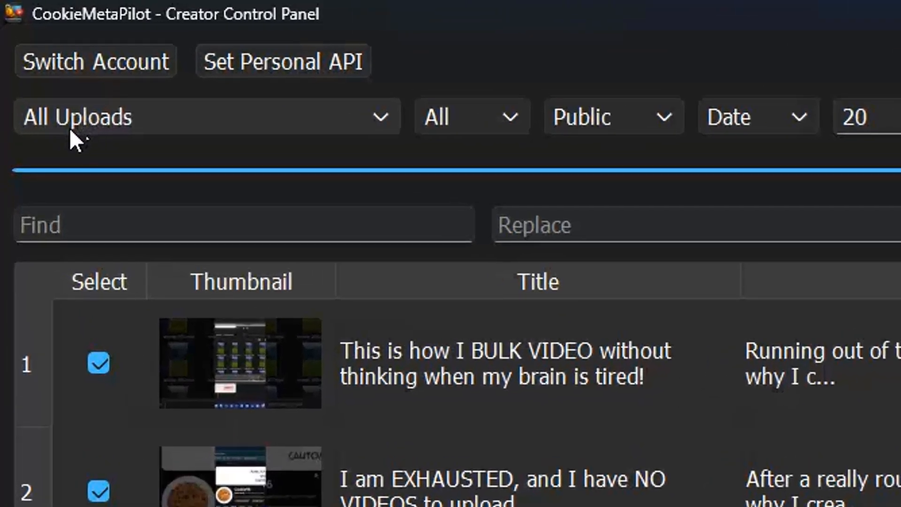
Fetch the videos of the Bulk Shorts Automation (My Tool) playlist and look through the list
click(135, 100)
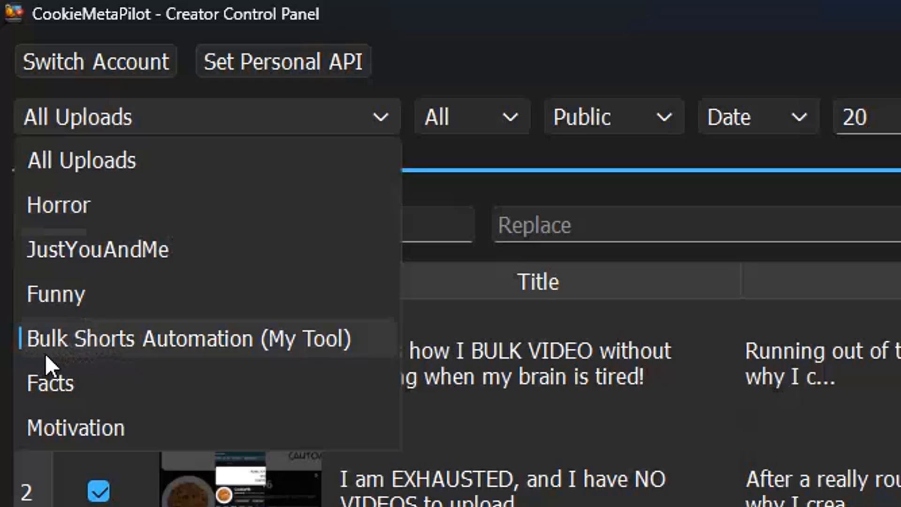
click(188, 347)
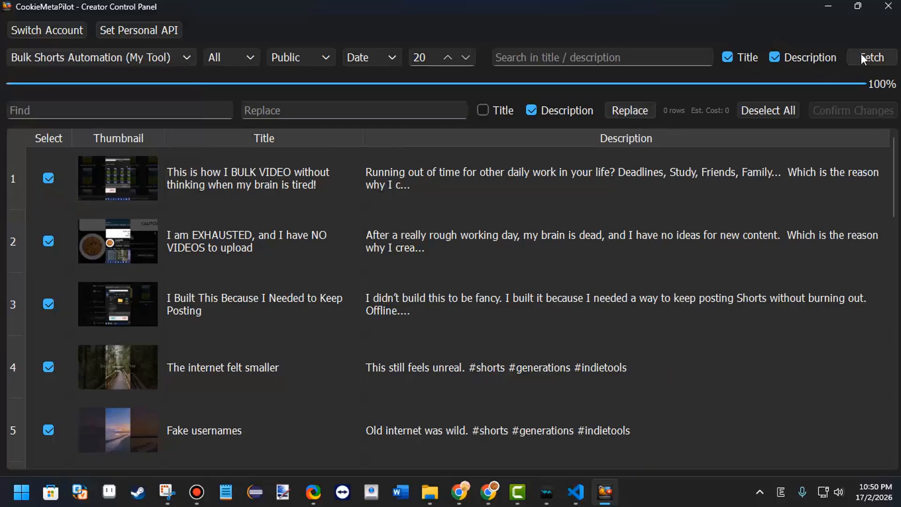
click(860, 54)
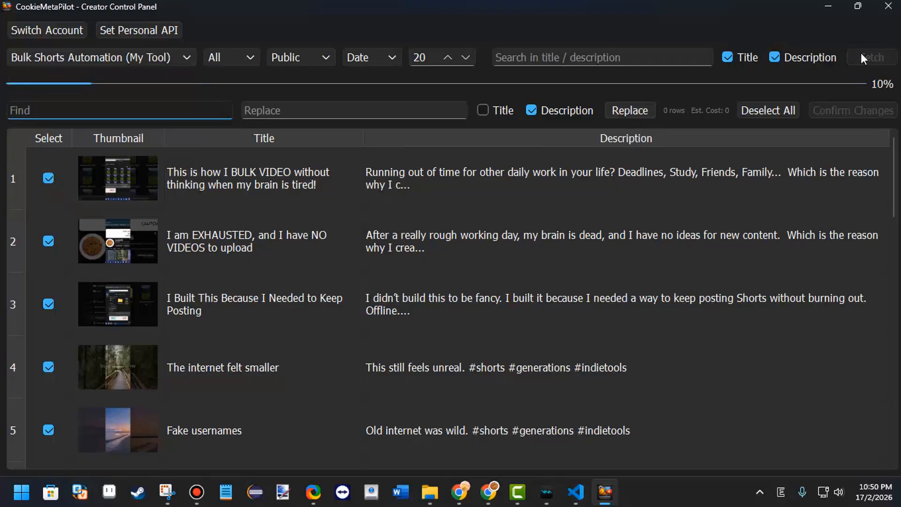
click(568, 254)
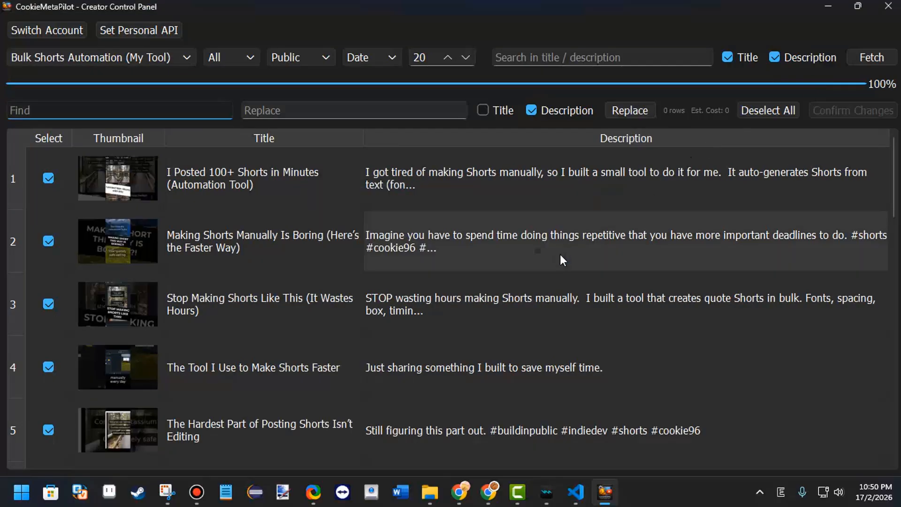
scroll(560, 257, down, 2)
scroll(559, 254, down, 3)
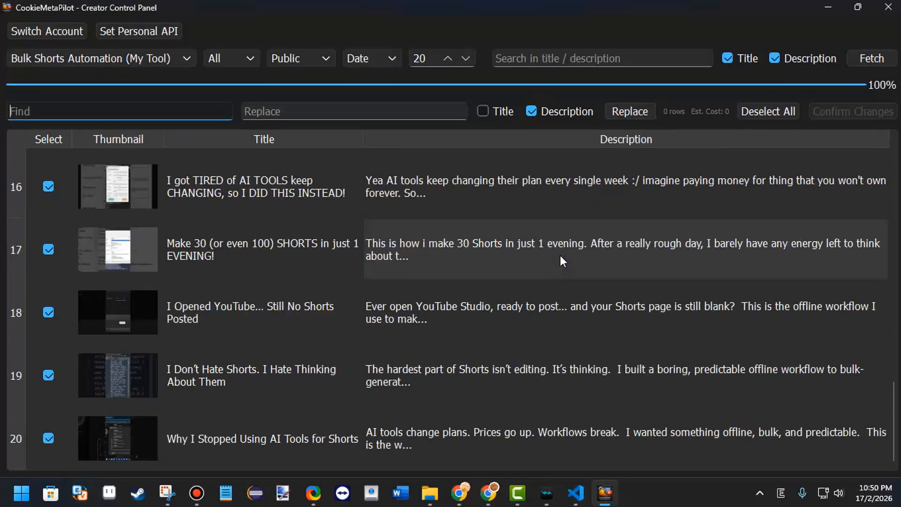
scroll(198, 424, up, 5)
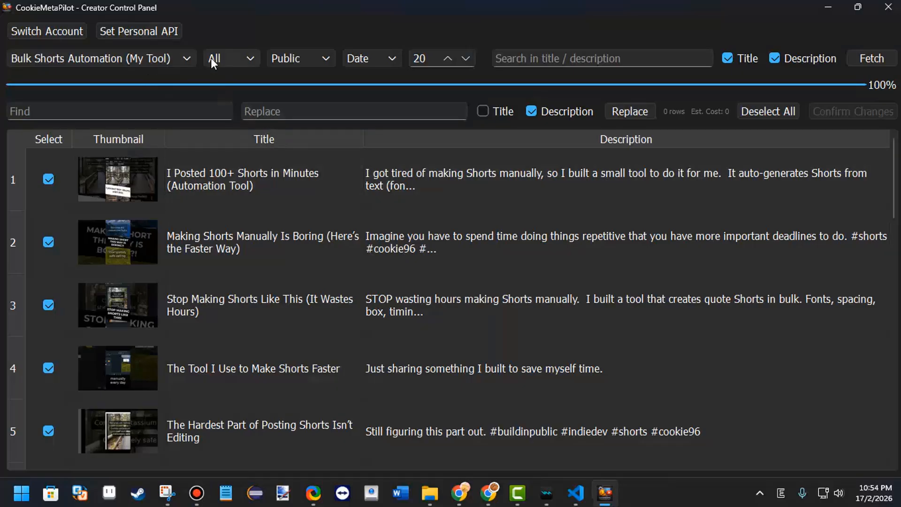
Review the options of the video length and visibility filters, keeping All and Public
click(210, 57)
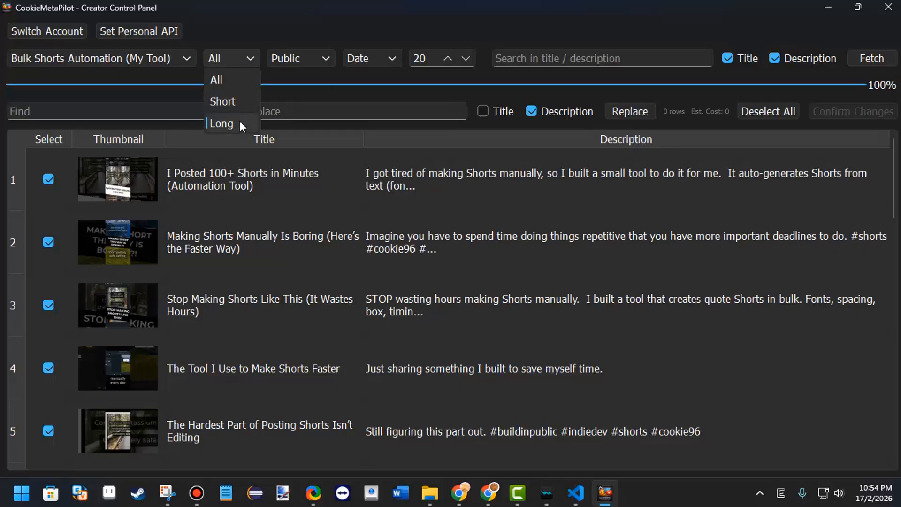
click(225, 80)
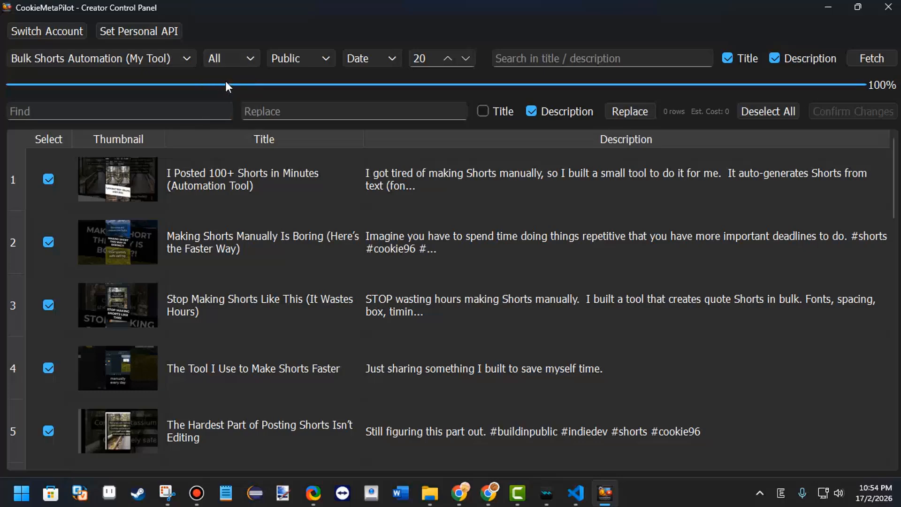
click(287, 61)
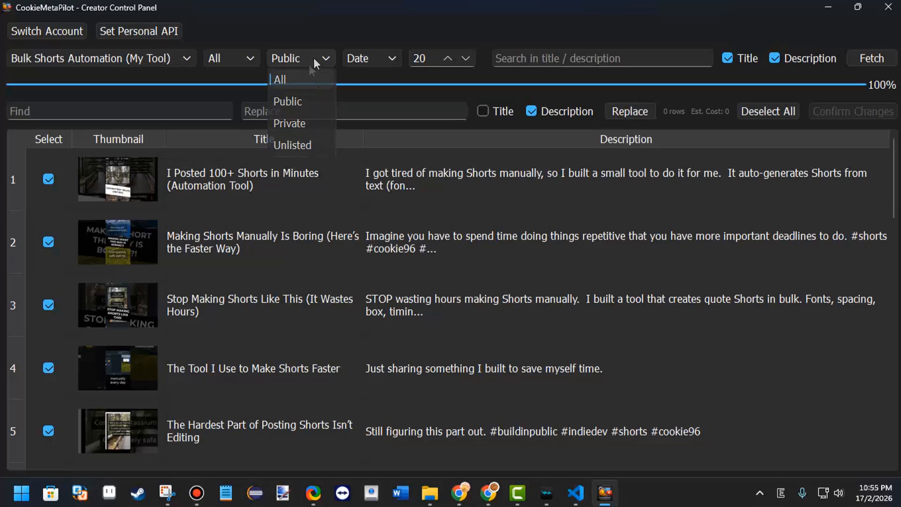
click(314, 58)
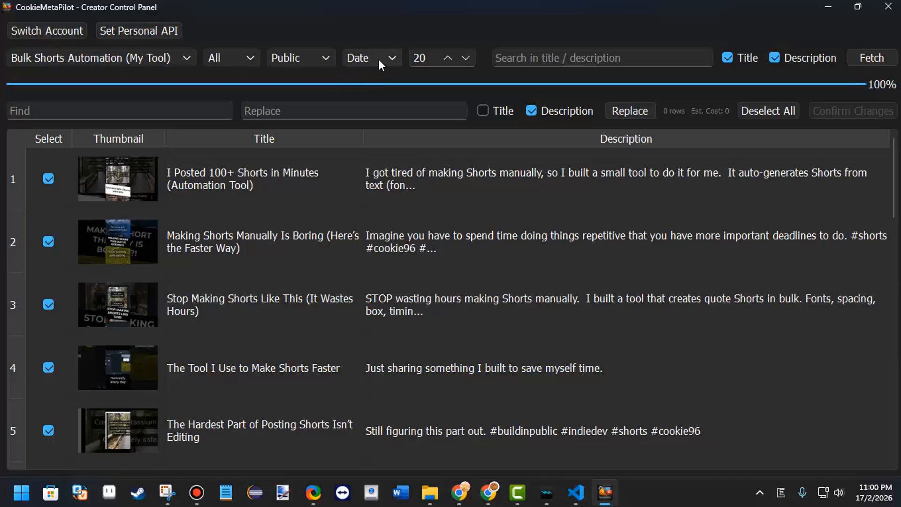
Review the sort order options and set the video sorting to Views
click(378, 59)
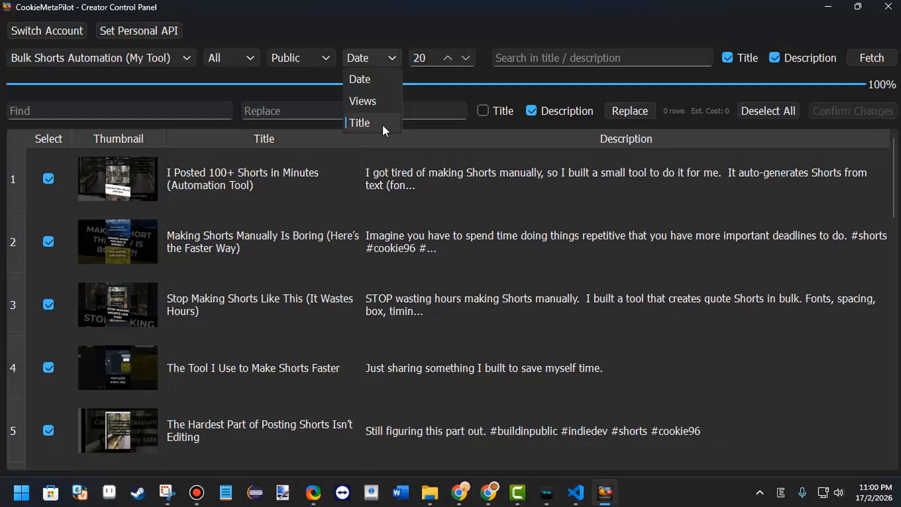
click(418, 74)
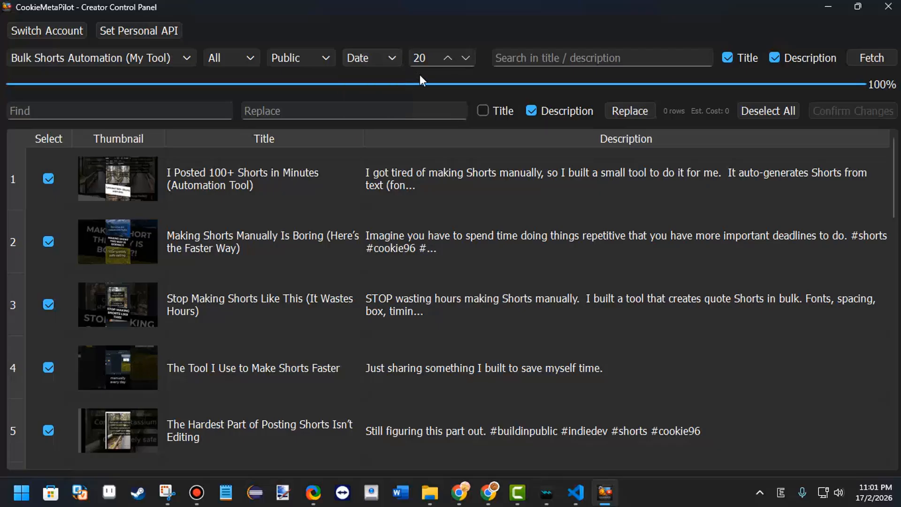
click(382, 66)
click(364, 95)
Try a higher limit for the number of videos to fetch and restore it to 20
drag(432, 58, 405, 61)
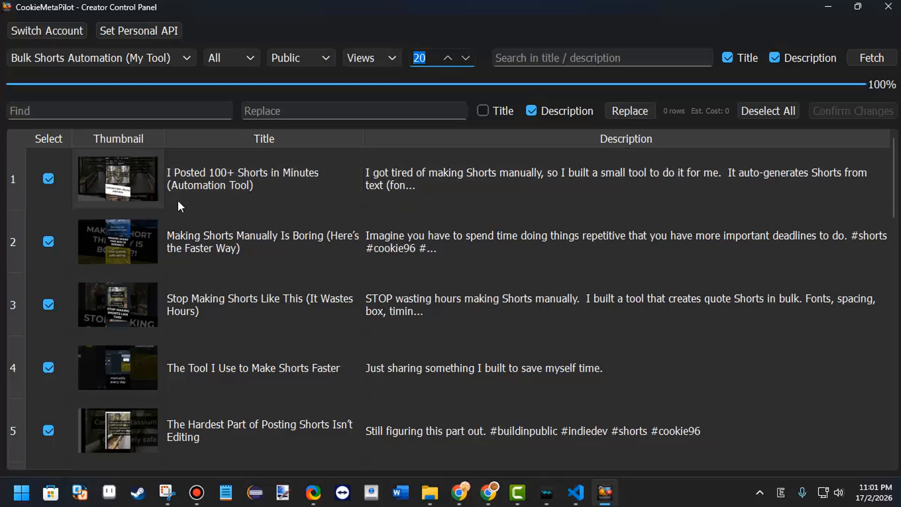
click(430, 59)
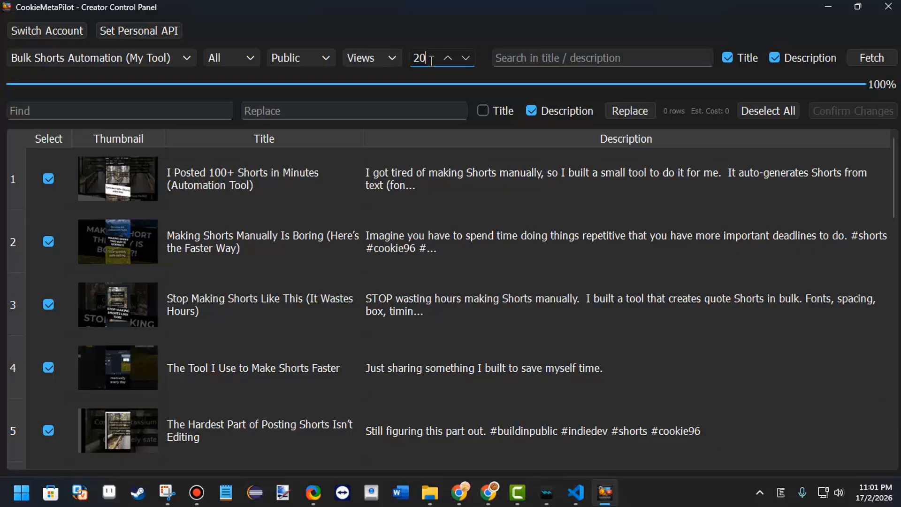
text(0)
click(437, 62)
drag(437, 62, 403, 60)
click(414, 60)
drag(415, 62, 443, 69)
click(438, 62)
key(ctrl+a)
text(20)
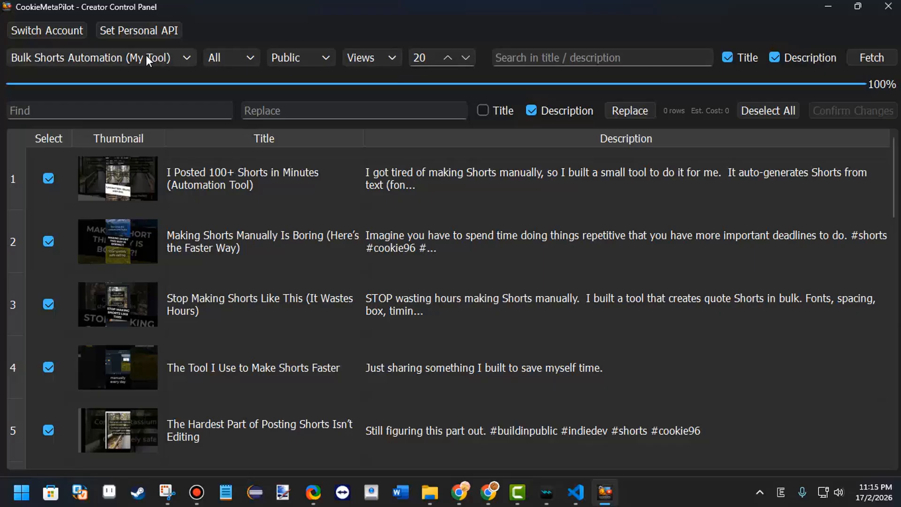
Set the video source back to All Uploads
click(131, 56)
click(39, 84)
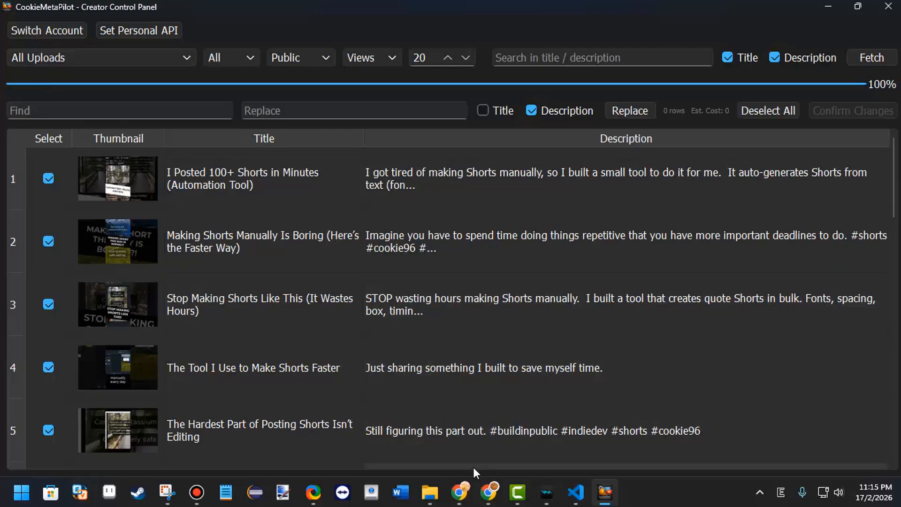
Switch to YouTube Studio in Chrome, open the Short "Posting daily" from the channel content and copy its title
click(488, 498)
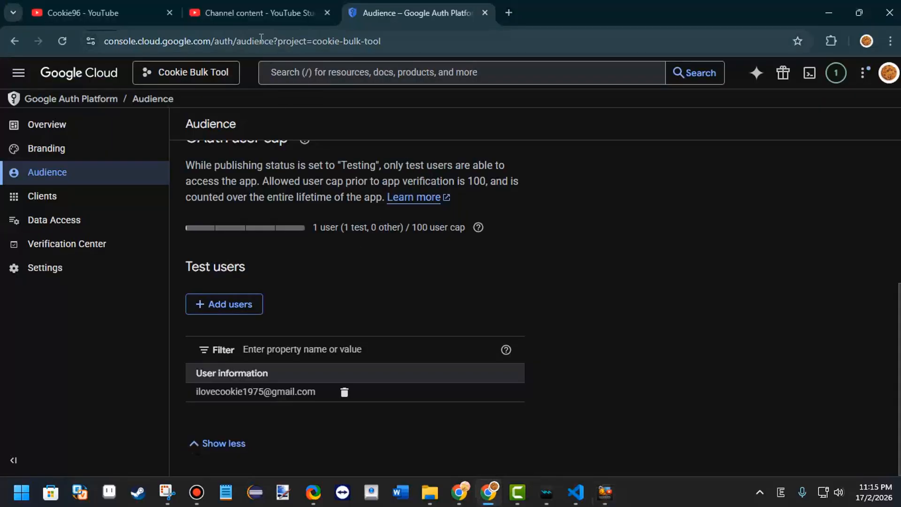
click(260, 15)
scroll(492, 166, down, 15)
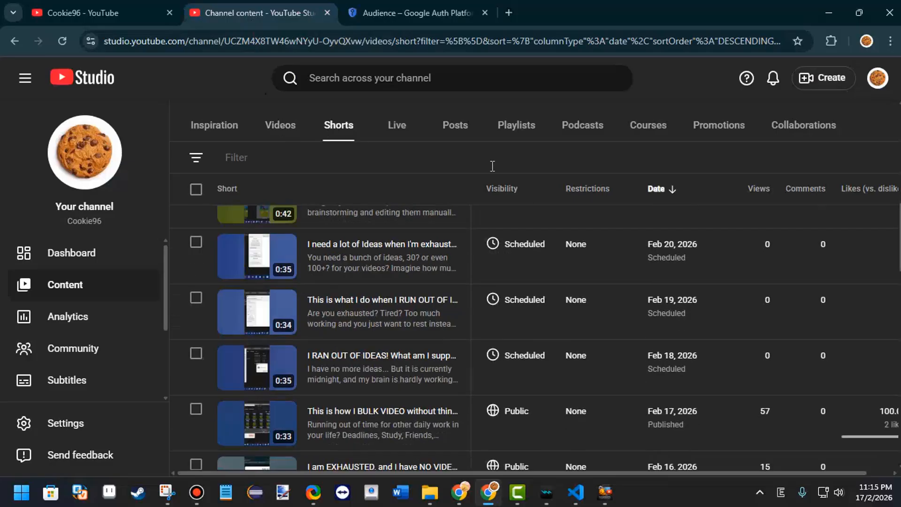
scroll(492, 166, down, 4)
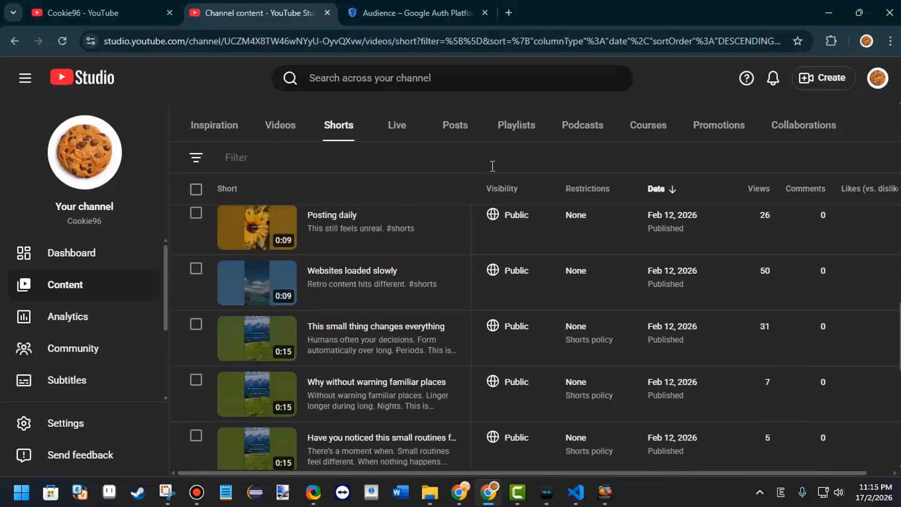
scroll(492, 166, up, 1)
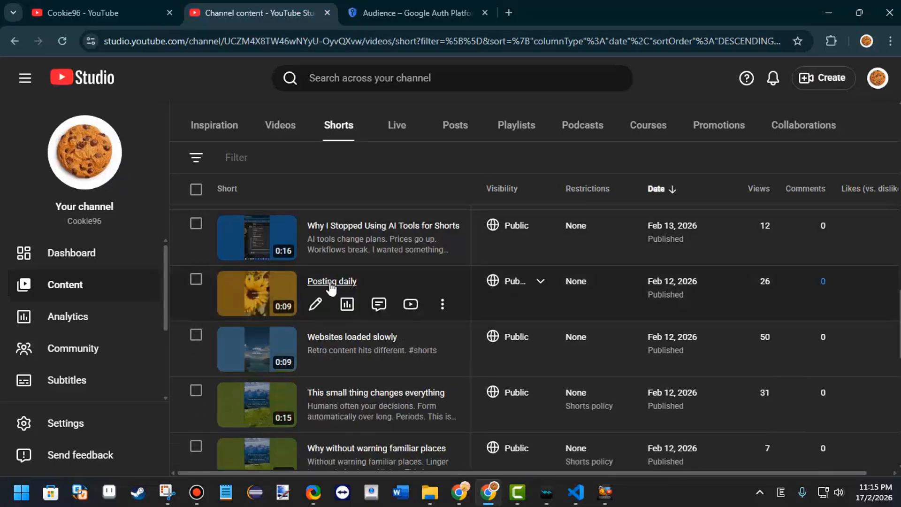
click(331, 284)
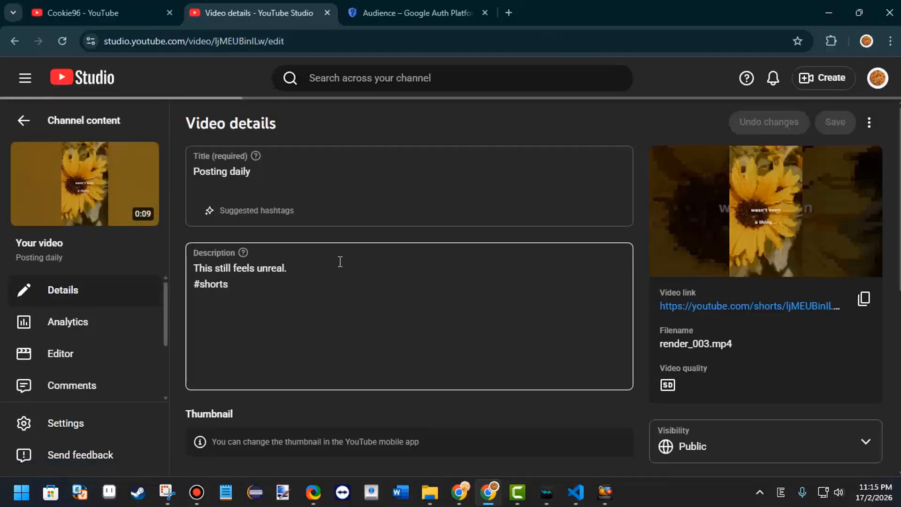
click(274, 173)
key(ctrl+a)
key(ctrl+c)
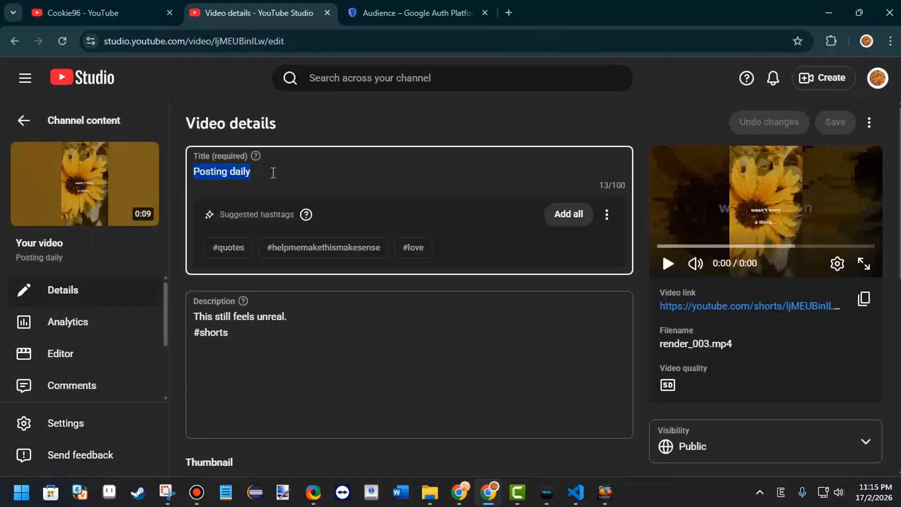
Switch back to CookieMetaPilot and fetch the uploads whose title or description matches the copied text "Posting daily"
click(605, 492)
click(565, 56)
key(ctrl+v)
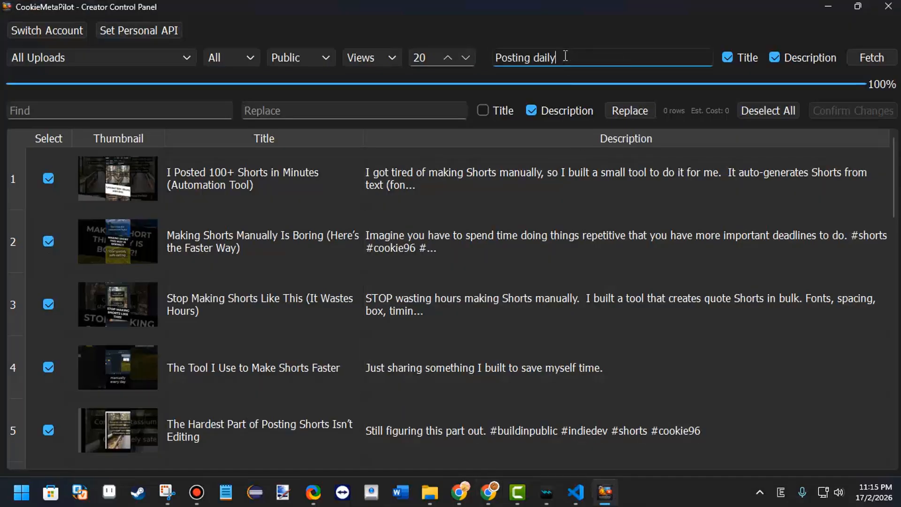
click(873, 57)
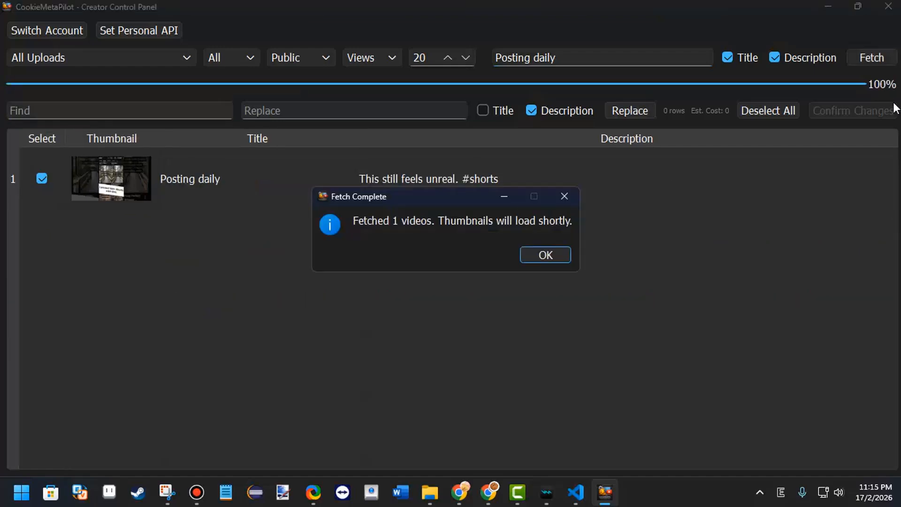
click(546, 257)
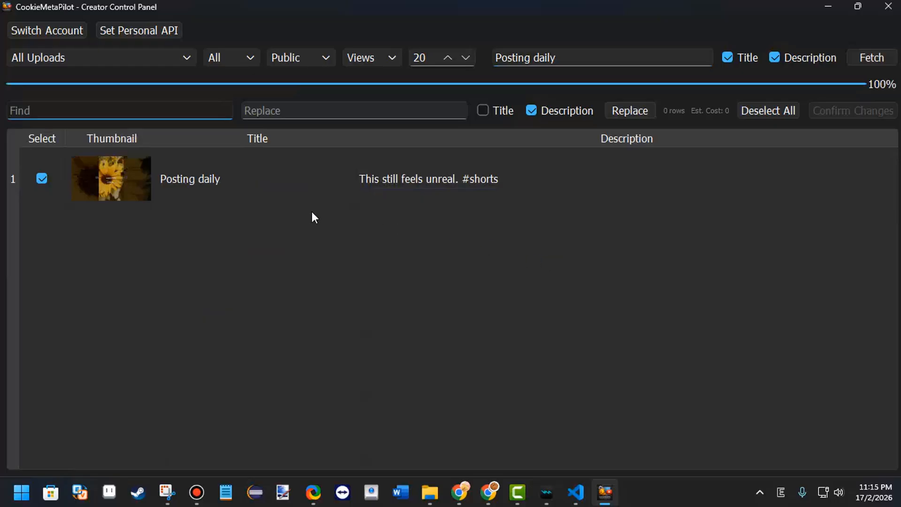
Open the details of the fetched "Posting daily" video to check its title, and close them without changes
double_click(219, 196)
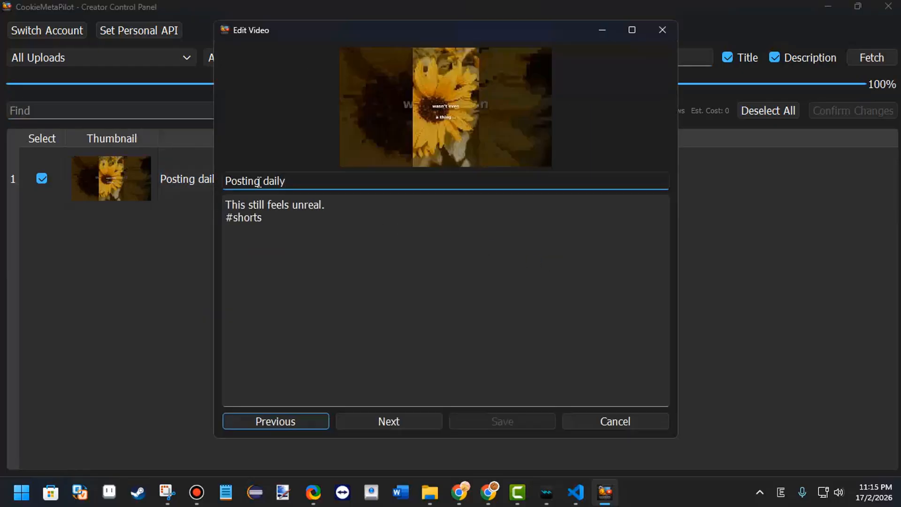
drag(331, 181, 210, 180)
click(657, 30)
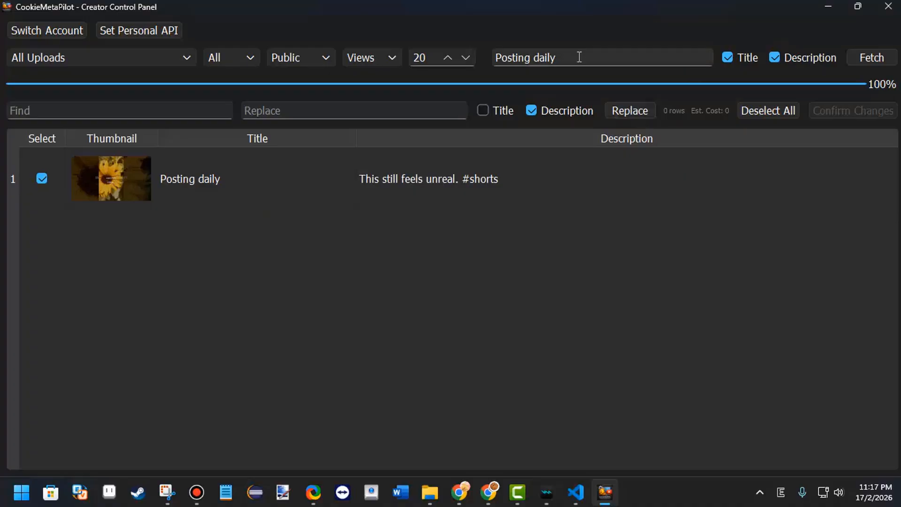
Replace the search text with "#shorts" and fetch the matching videos
drag(582, 57, 480, 32)
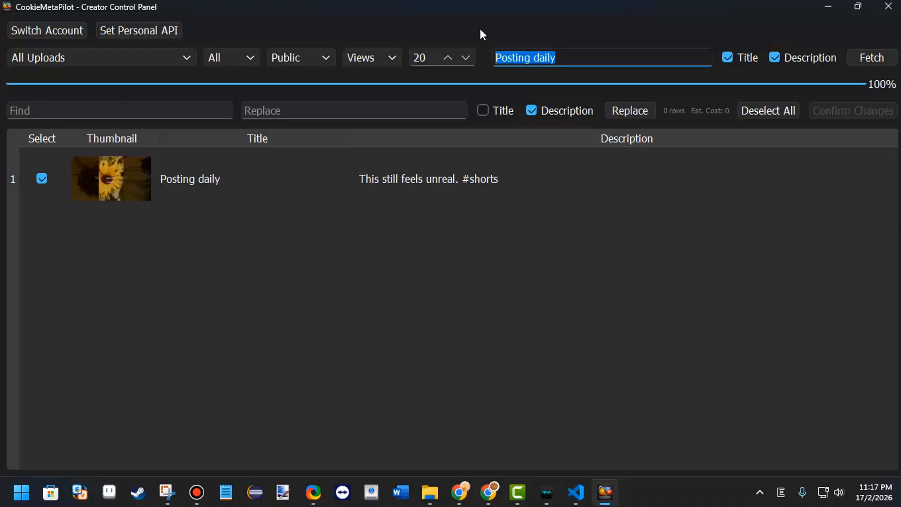
text(#shorts)
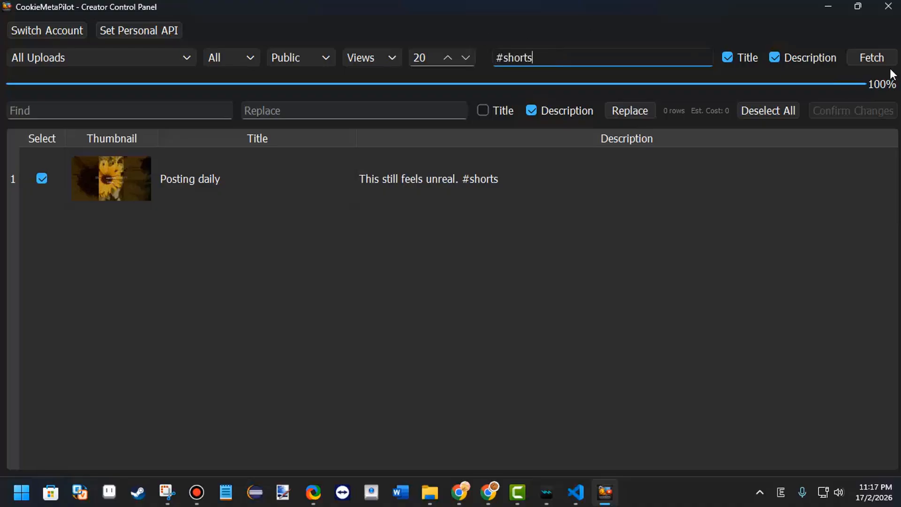
click(872, 62)
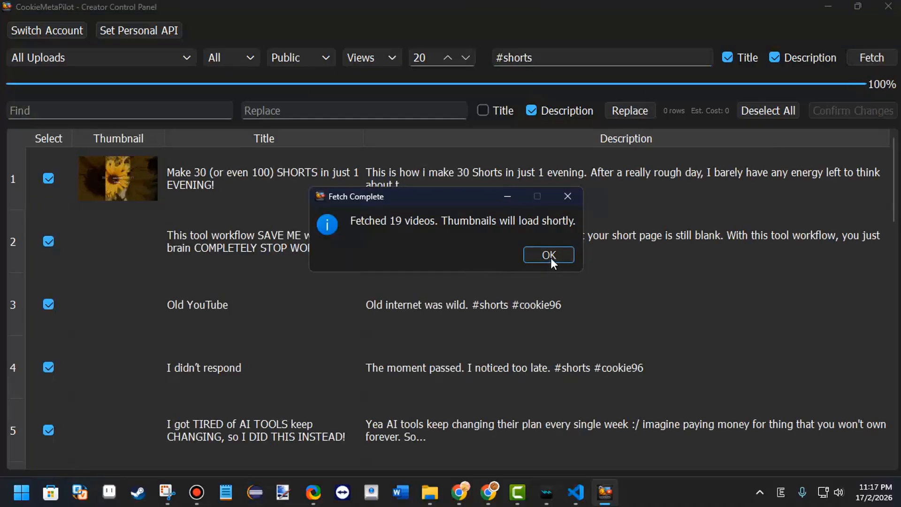
click(549, 255)
Check the full description of the first fetched video for the #shorts hashtag and close its details
click(423, 205)
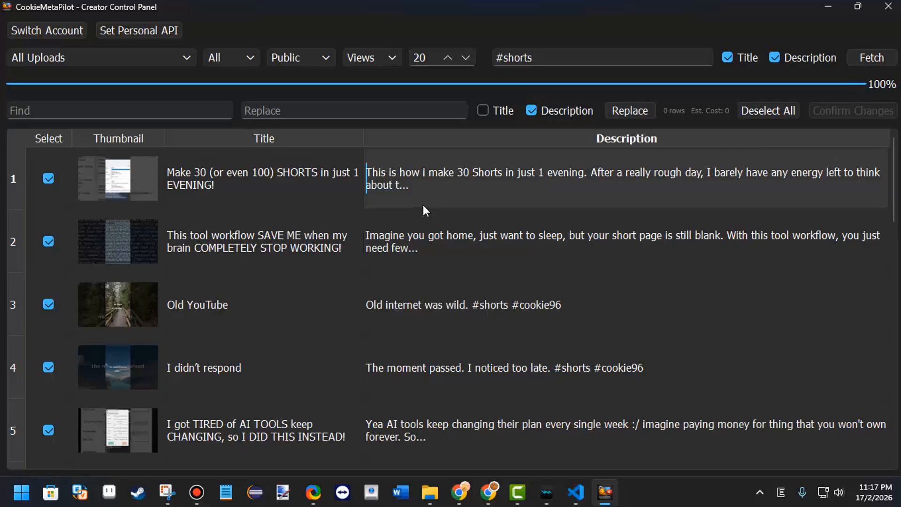
double_click(424, 205)
drag(258, 310, 233, 314)
click(233, 314)
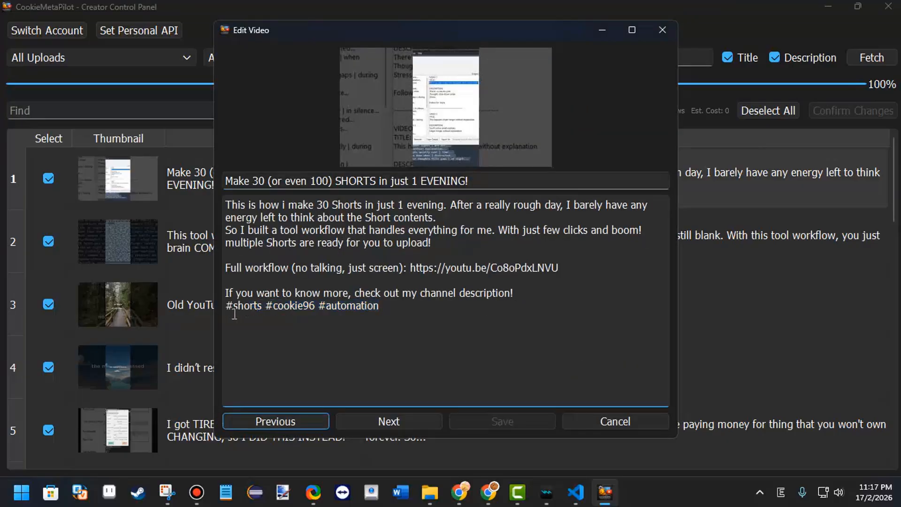
click(661, 30)
Check the full descriptions of "I got TIRED of AI TOOLS" and "Have you noticed this small routines feel different" for the #shorts hashtag
scroll(522, 272, down, 1)
double_click(517, 265)
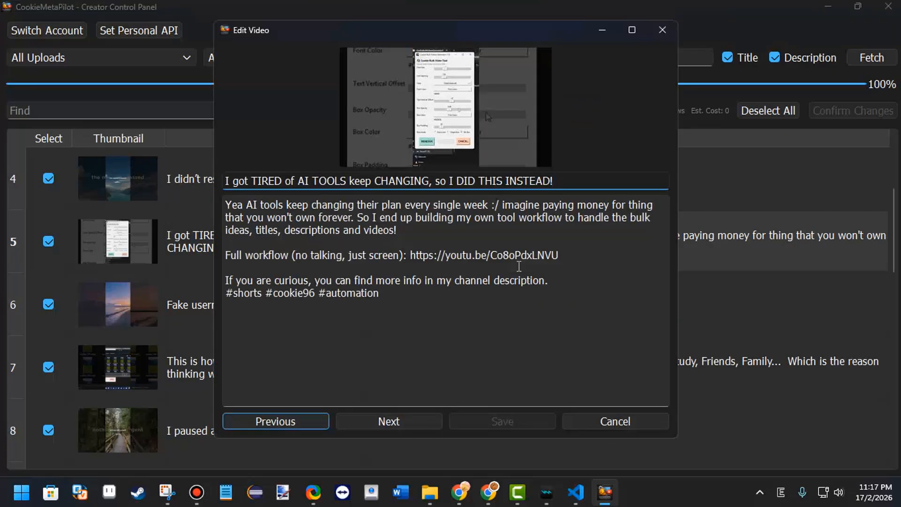
click(662, 30)
scroll(478, 319, down, 4)
click(457, 327)
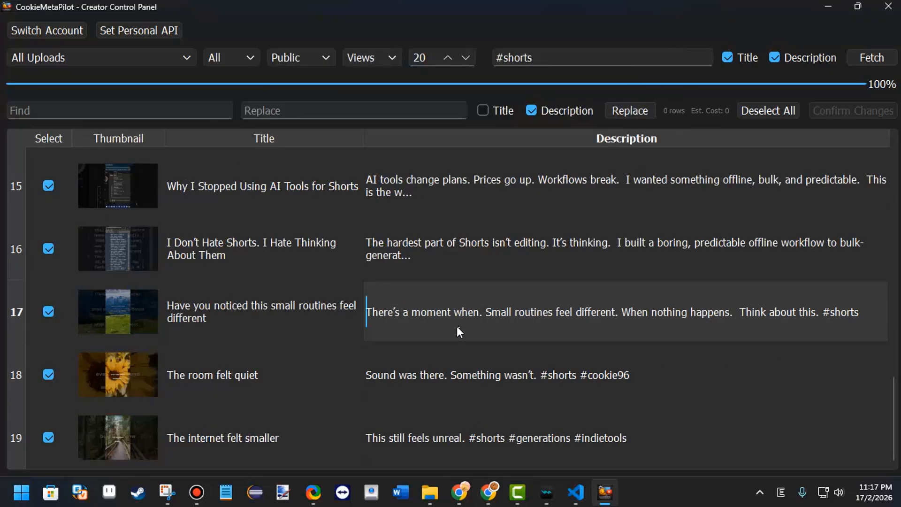
double_click(457, 326)
click(666, 30)
scroll(641, 210, up, 5)
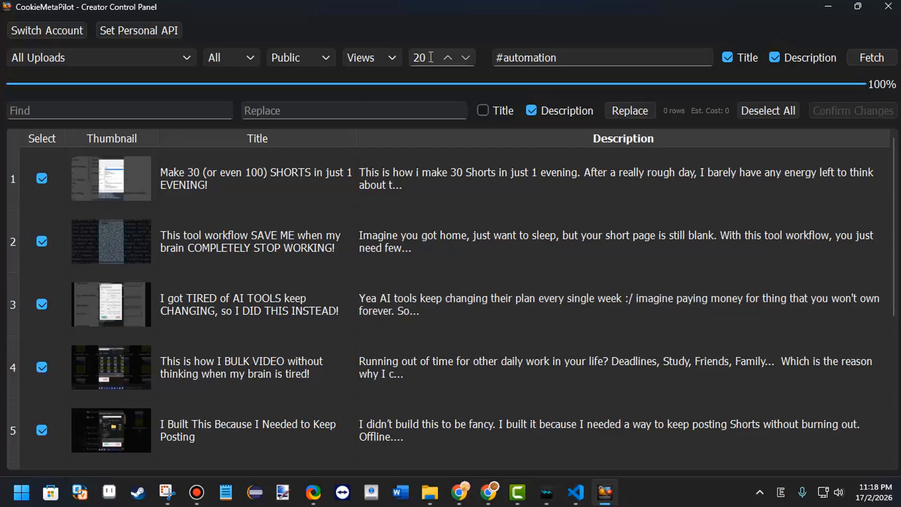
Set the number of videos to fetch to 100, change the search text to "#shorts" and fetch the videos
drag(431, 57, 389, 60)
text(100)
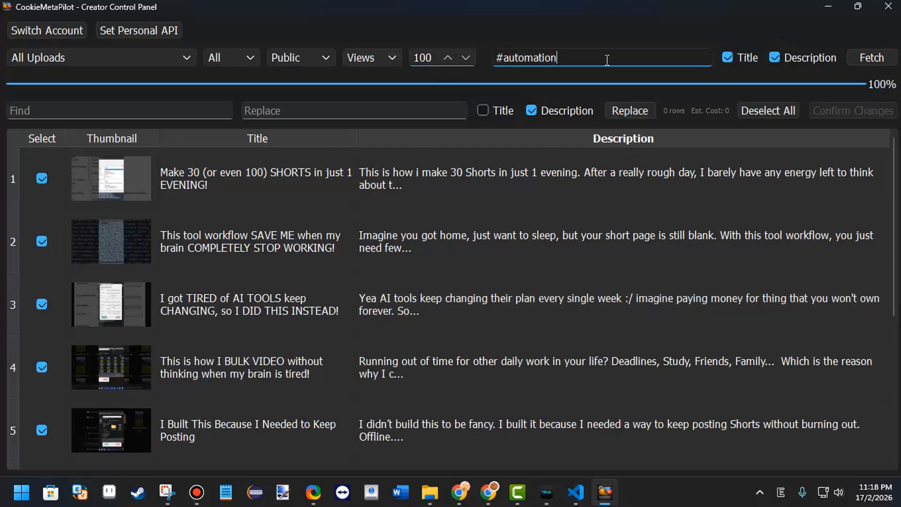
drag(666, 60, 503, 65)
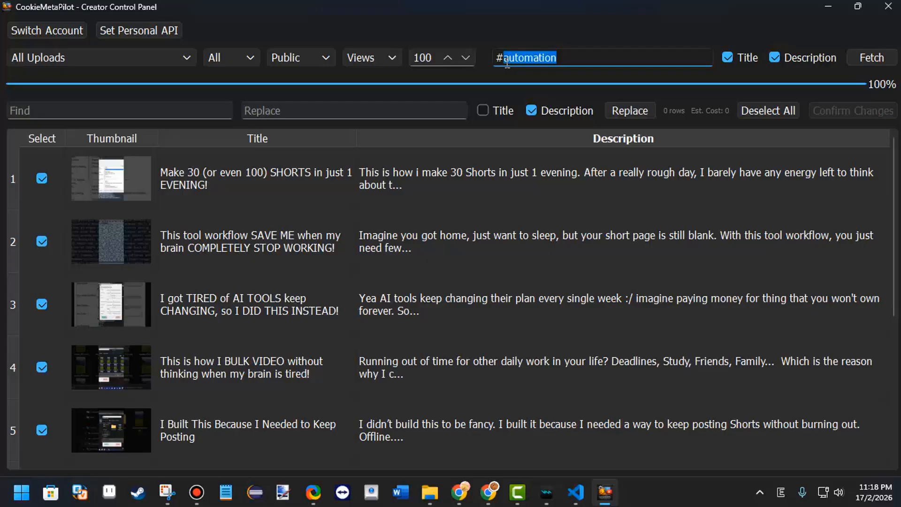
text(shorts)
click(862, 51)
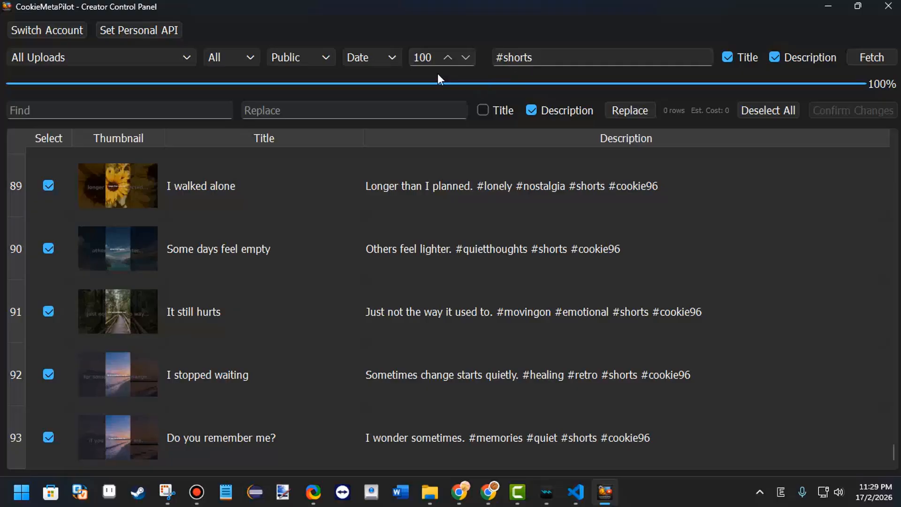
Raise the fetch limit to 500, fetch the #shorts videos again and look through the loaded list
drag(422, 60, 411, 60)
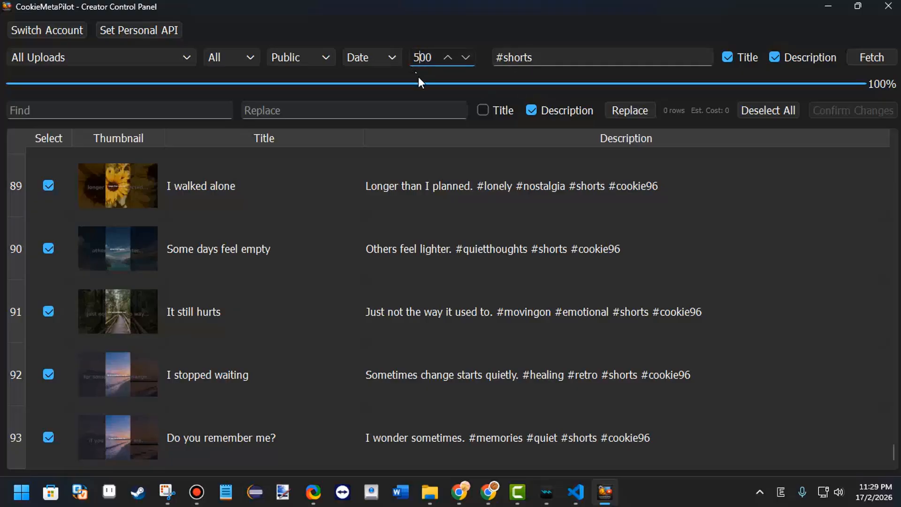
click(876, 62)
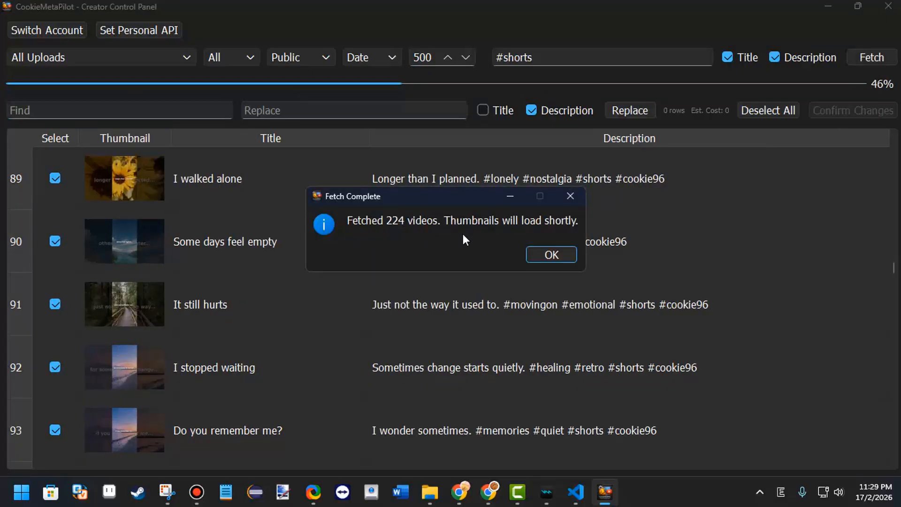
click(547, 255)
scroll(546, 249, down, 10)
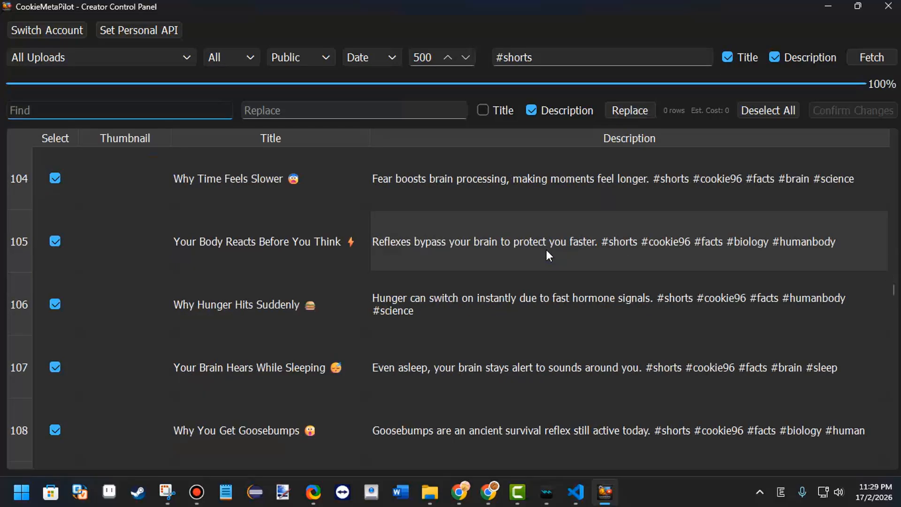
scroll(860, 310, down, 20)
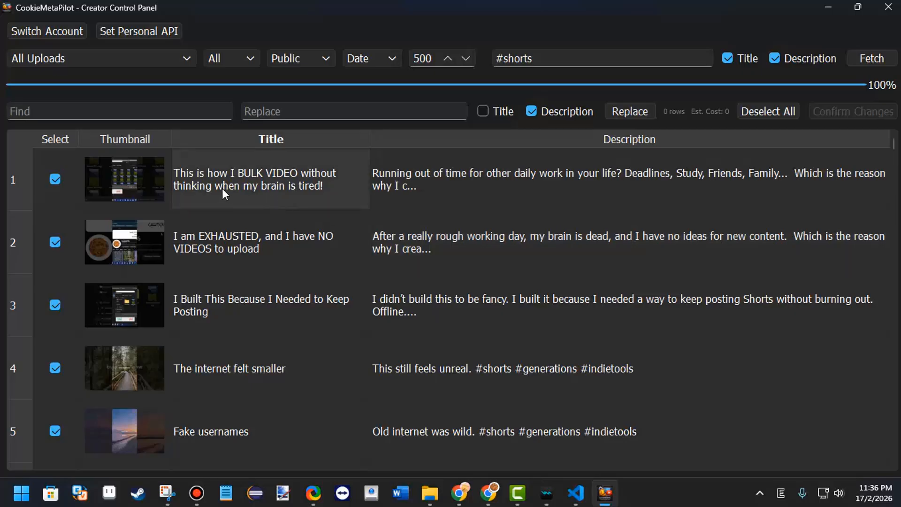
Open the "Fake usernames" video for editing and change its title to "Fake usernames is fake"
scroll(457, 312, down, 1)
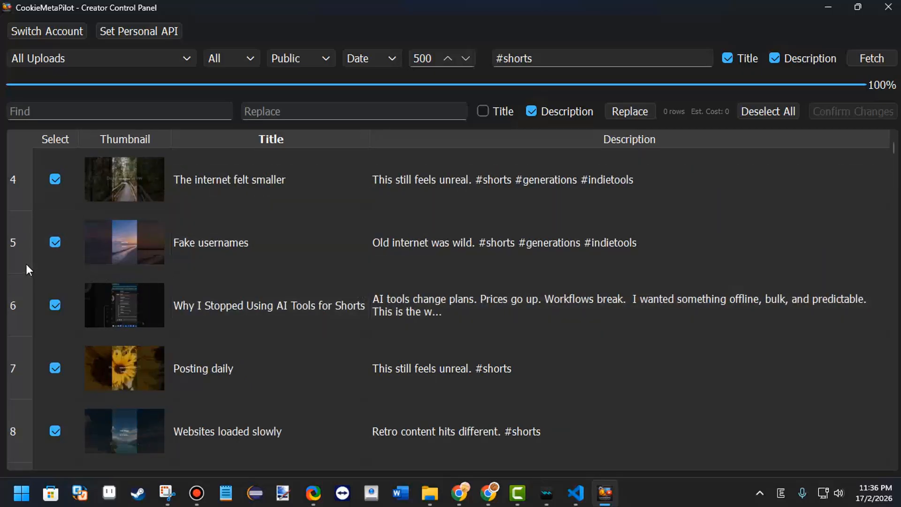
double_click(229, 258)
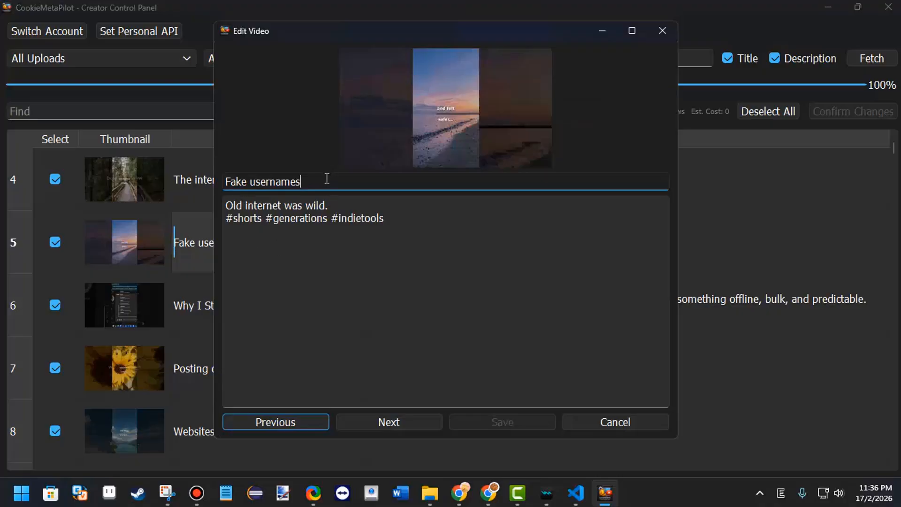
click(426, 205)
click(366, 181)
text(is fake)
Add the line "Yet I still love it" above the hashtags in the description, save the video's edits and close its details
click(334, 205)
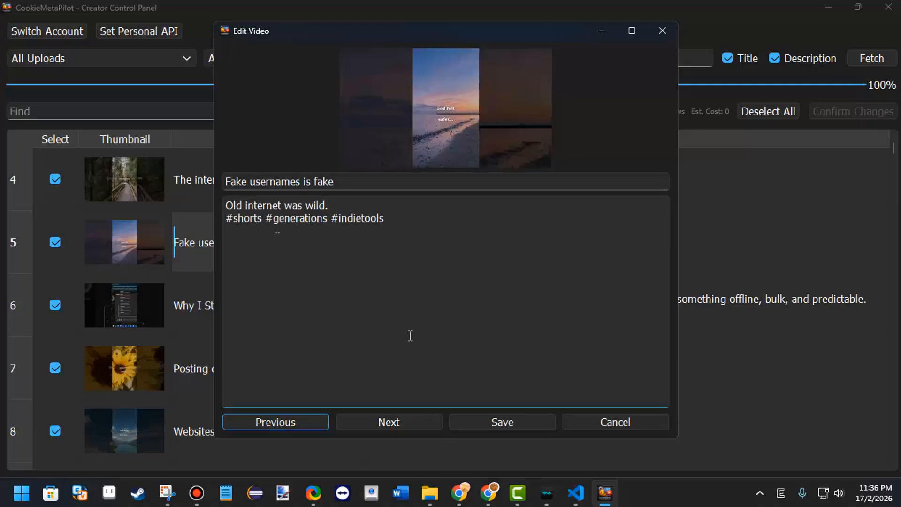
key(Return)
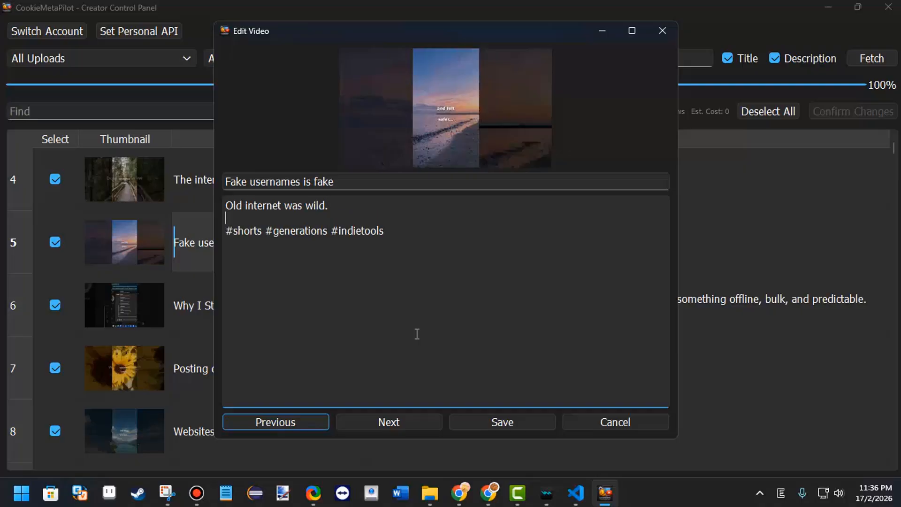
text(Yet I still love it)
click(500, 421)
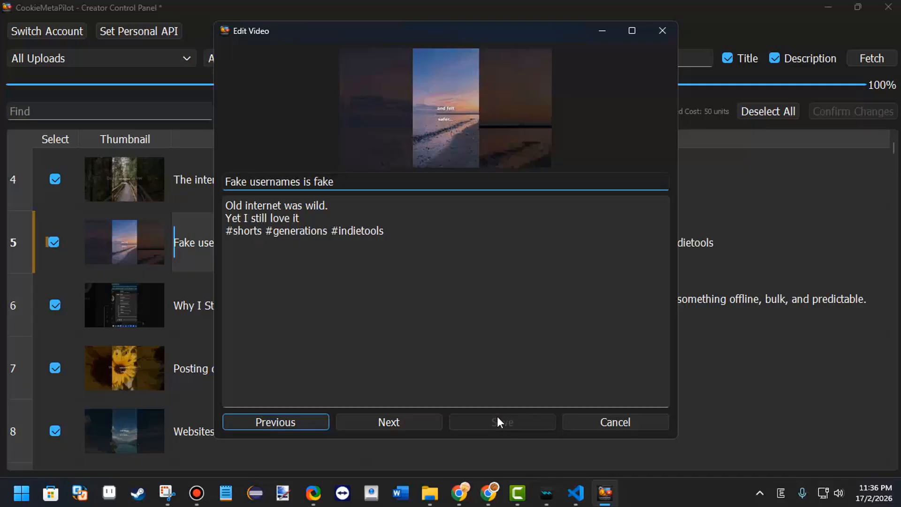
click(662, 31)
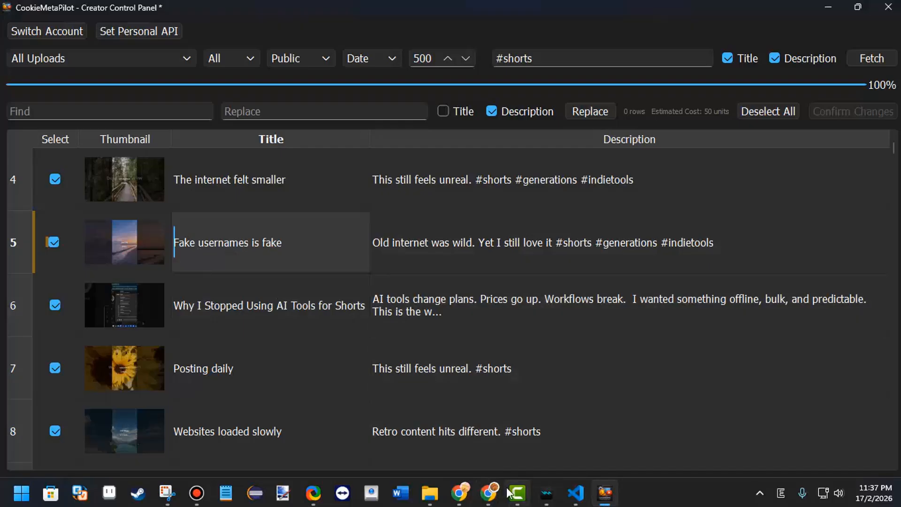
Switch to YouTube Studio in Chrome and remove the "Description contains '#shorts'" filter from the Shorts list
click(489, 492)
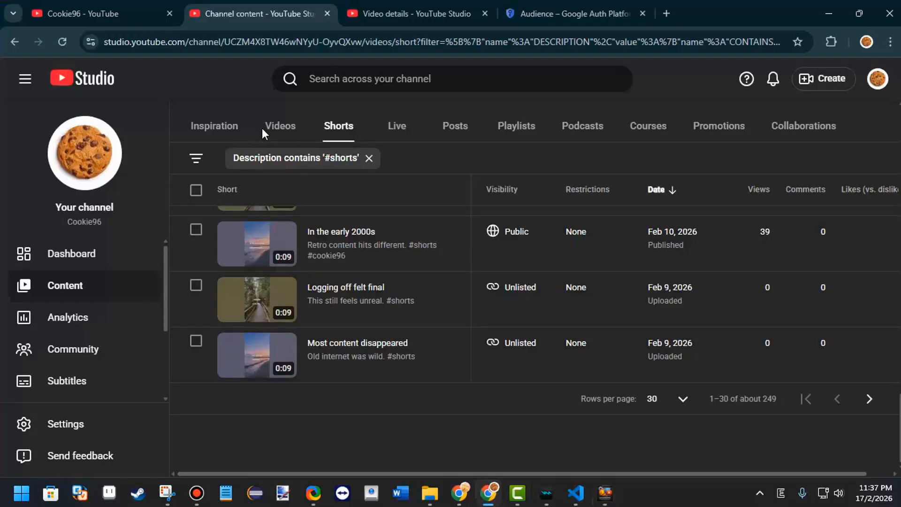
scroll(306, 189, up, 5)
scroll(312, 255, up, 5)
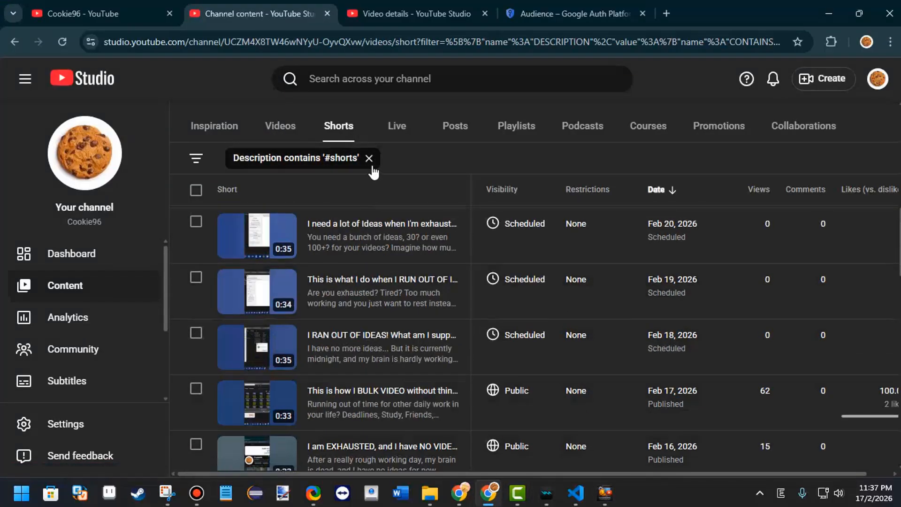
click(369, 158)
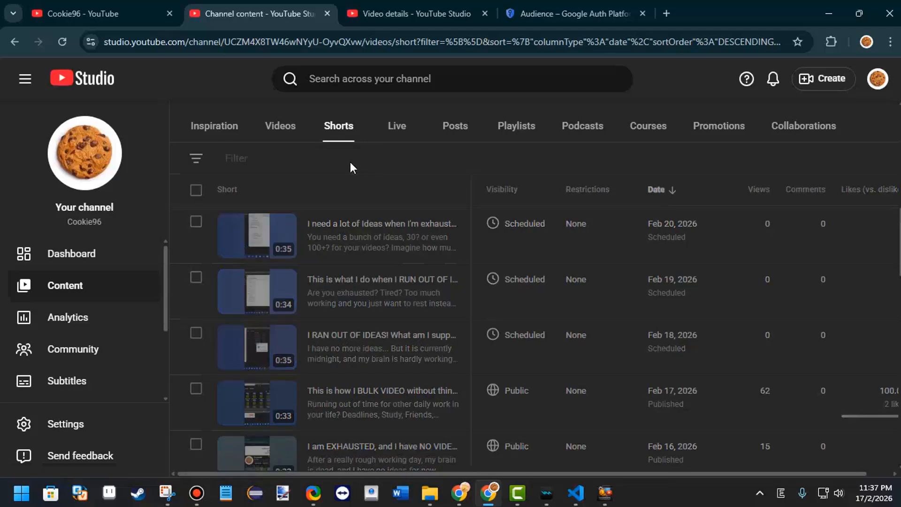
Filter the Shorts list by titles containing "fake username" and open the details of the "Fake usernames" short
click(266, 164)
text(fake username)
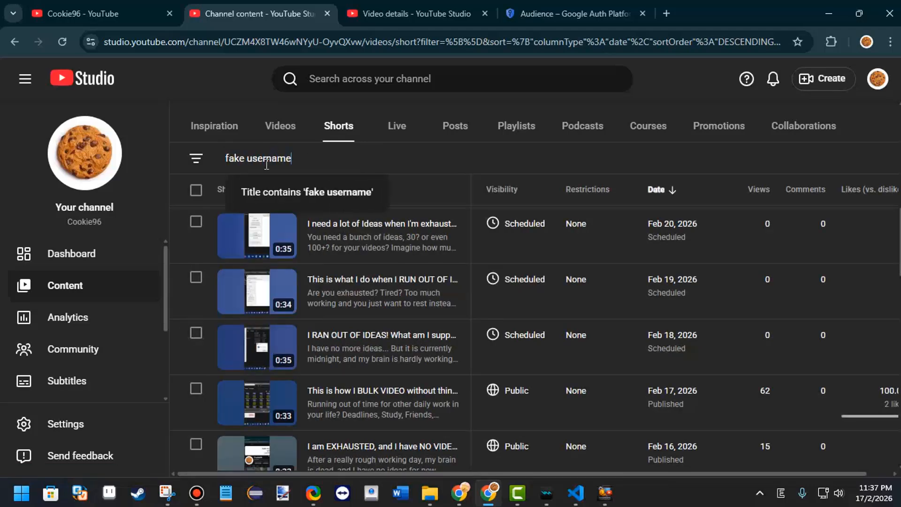
key(Return)
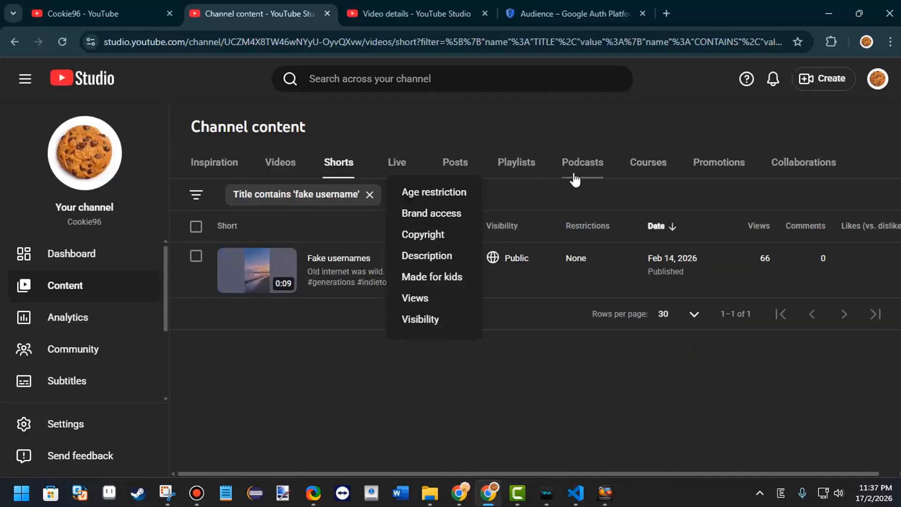
click(529, 429)
click(243, 268)
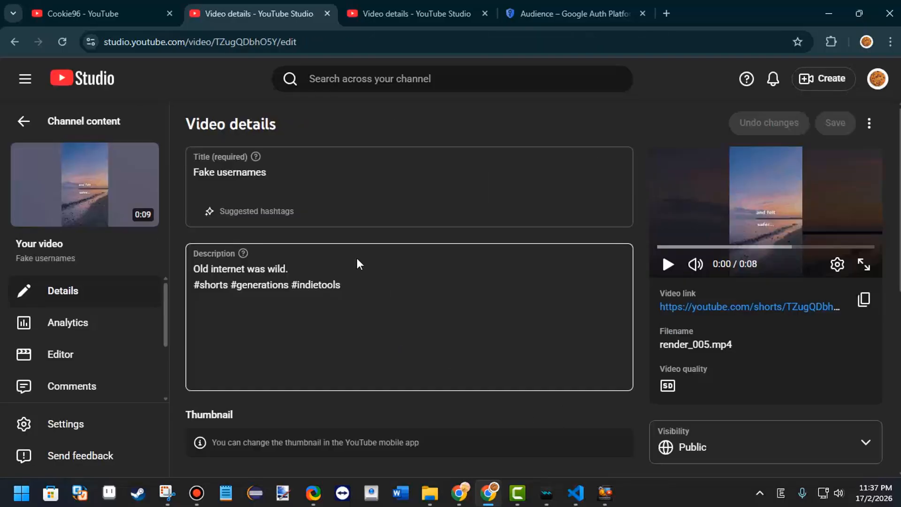
Switch to CookieMetaPilot and submit the pending title and description changes of the "Fake usernames is fake" video, confirming the update
click(611, 489)
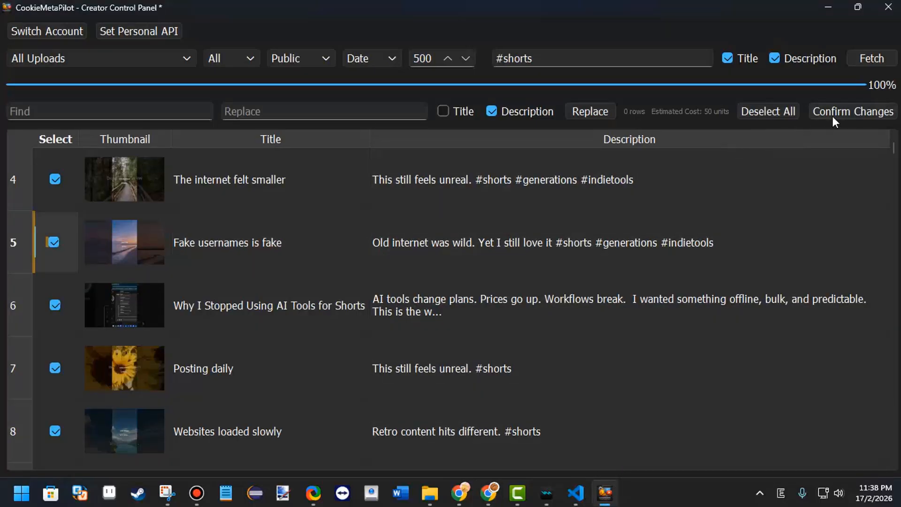
click(848, 111)
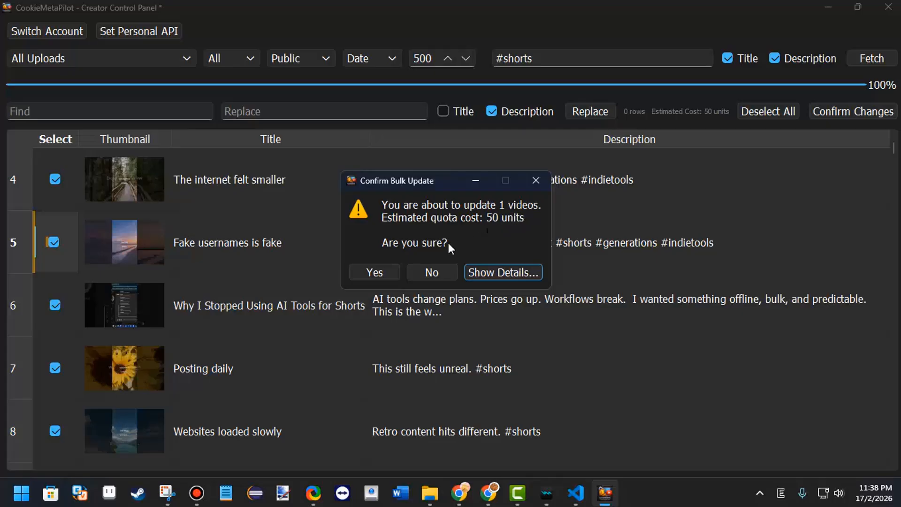
click(382, 272)
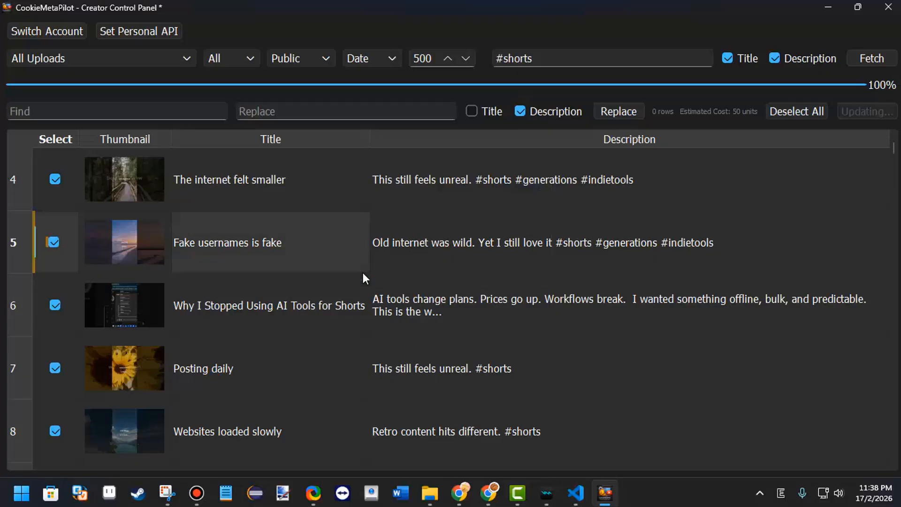
click(558, 261)
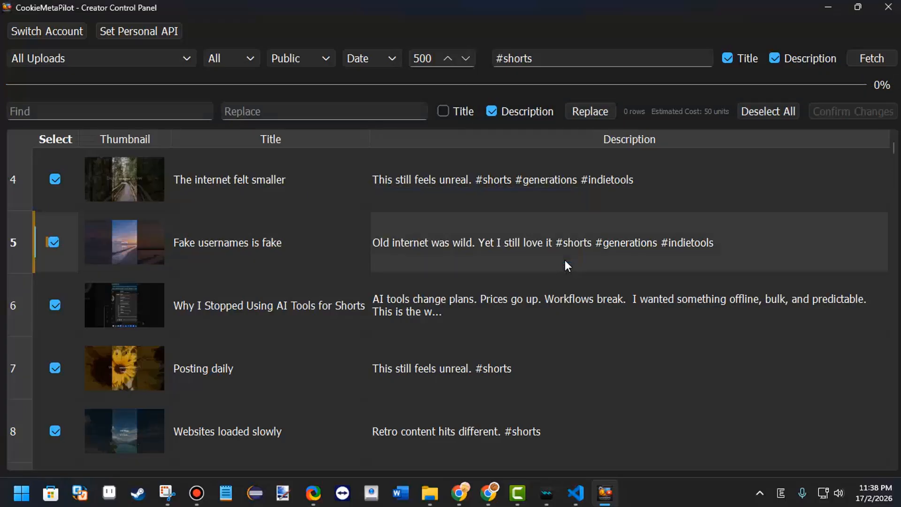
Switch to YouTube Studio in Chrome, reload the video details page and check the short's title and description
click(490, 492)
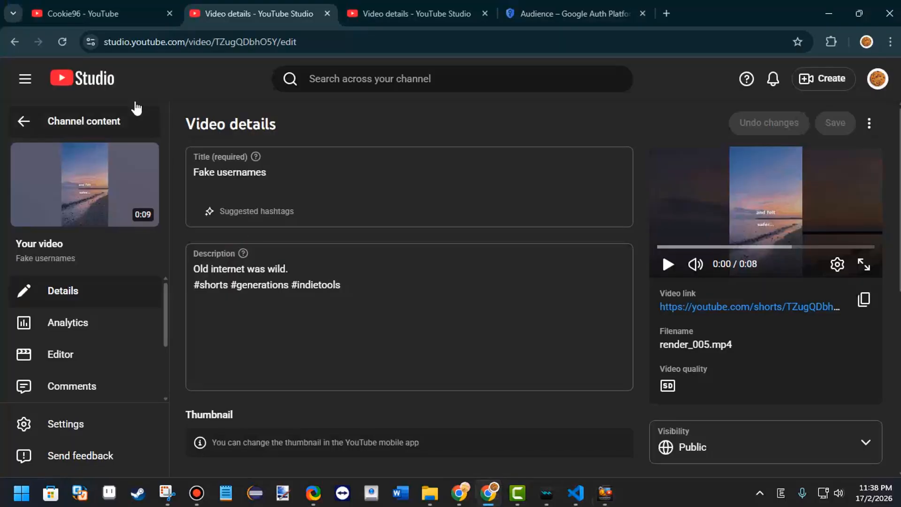
click(67, 44)
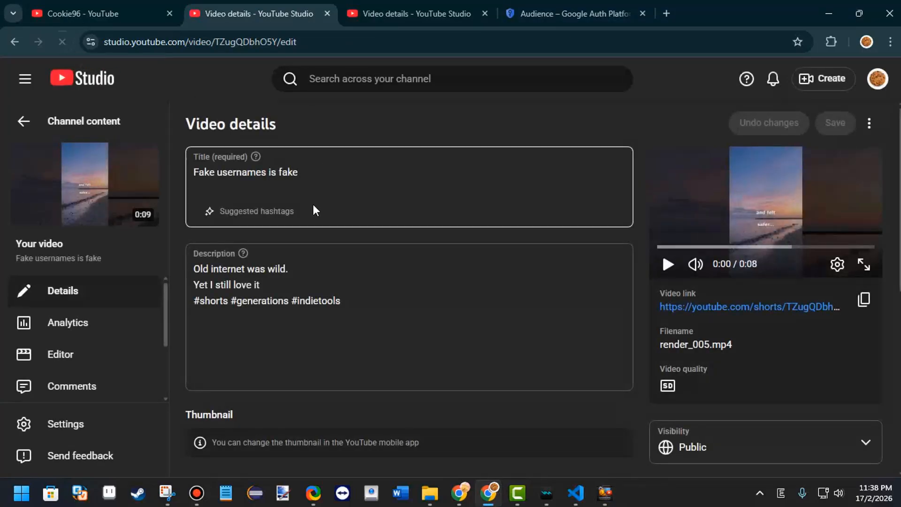
drag(199, 173, 338, 179)
click(338, 179)
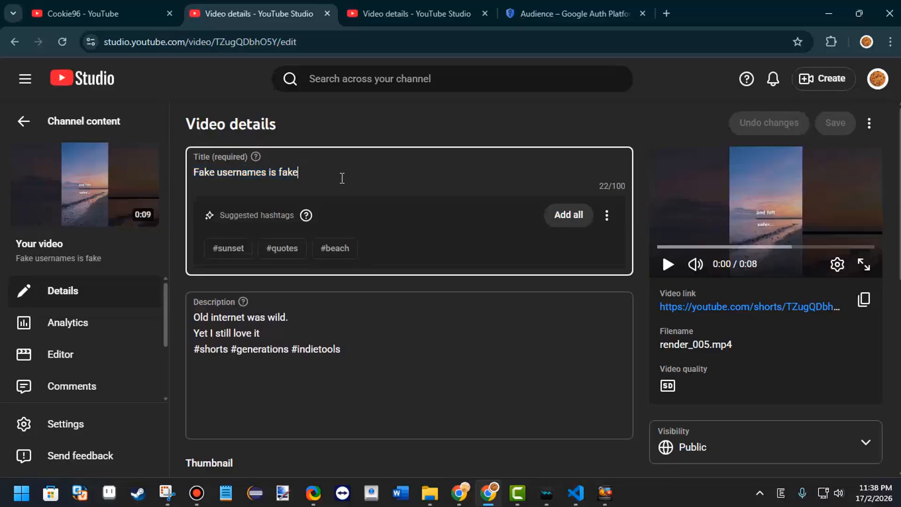
click(356, 317)
Switch to CookieMetaPilot and replace "#shorts" with "#shorts #viral" in the descriptions of all loaded videos
click(605, 492)
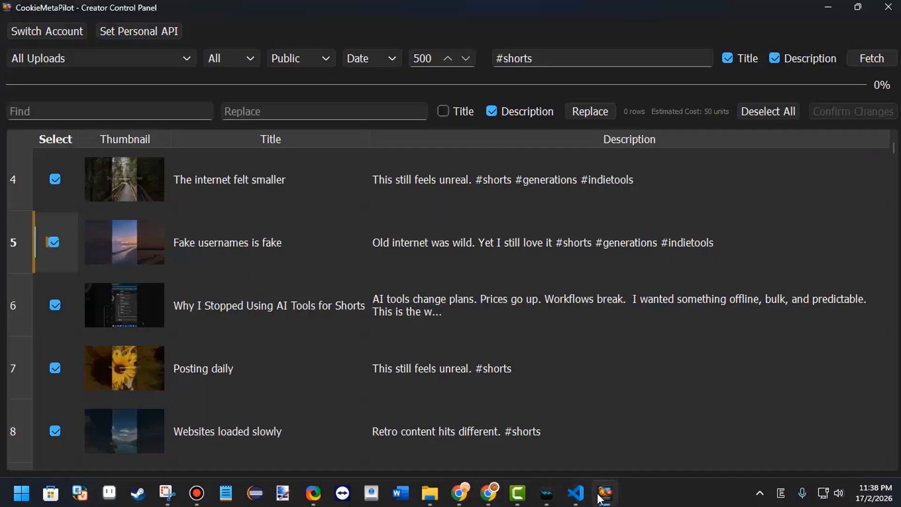
scroll(287, 273, up, 1)
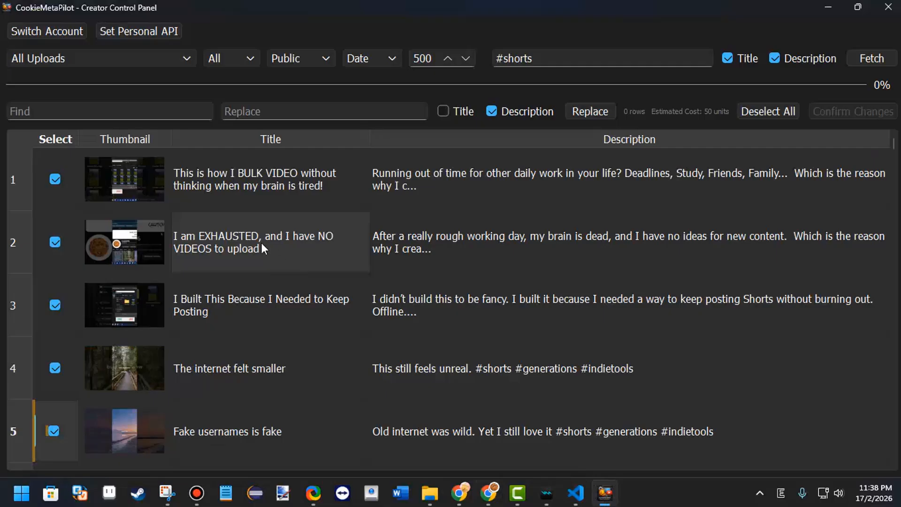
click(31, 109)
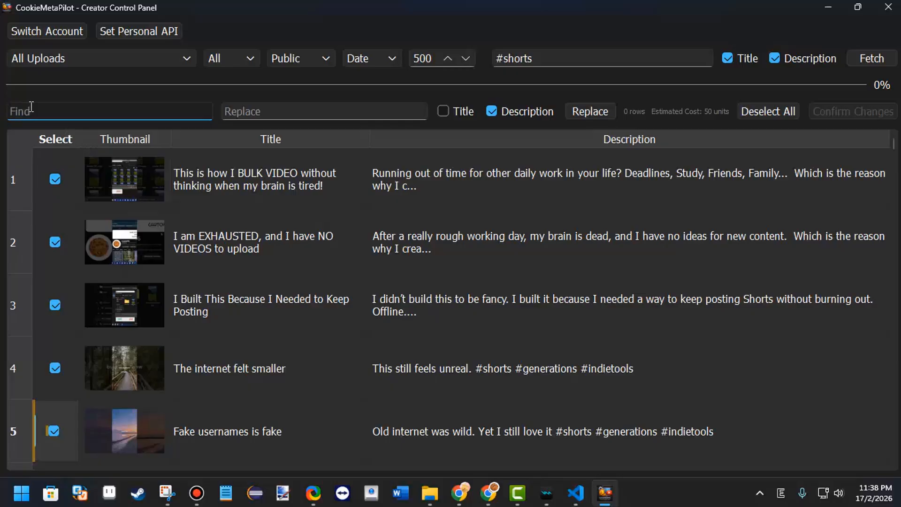
text(#shorts)
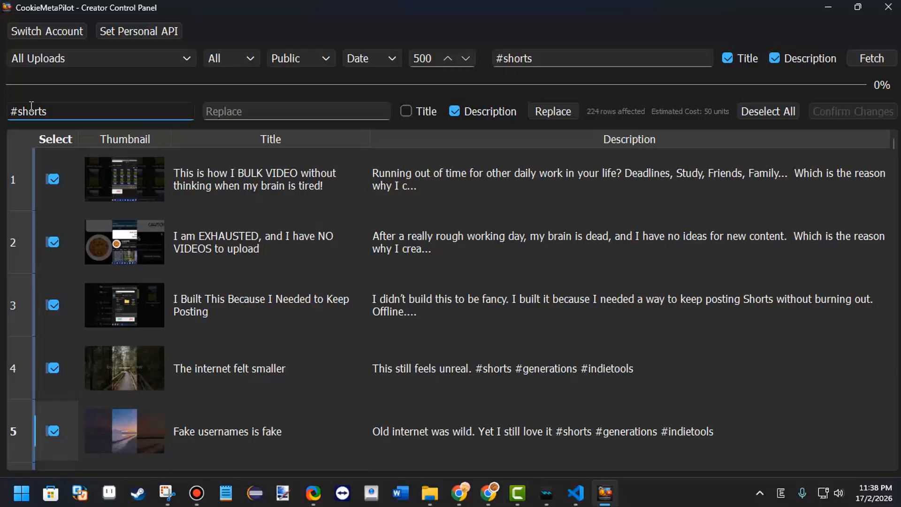
click(224, 115)
text(#shorts #)
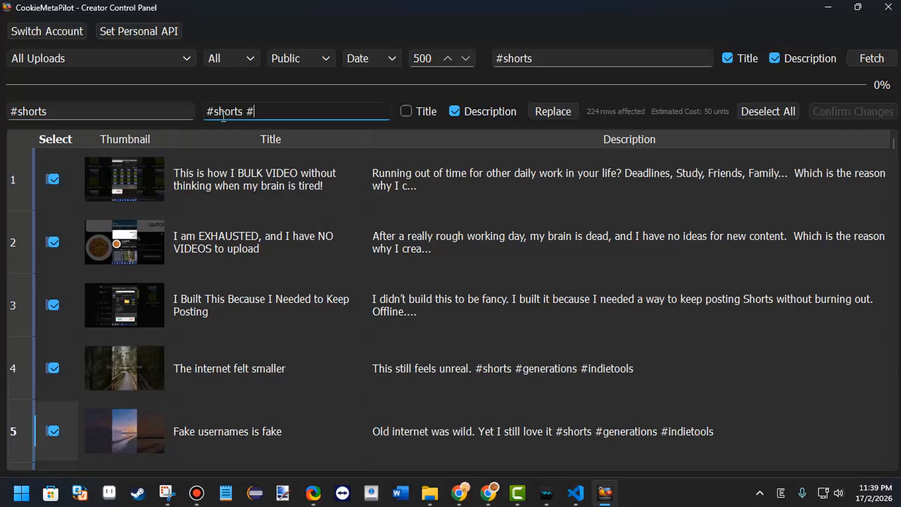
text(viral)
click(555, 113)
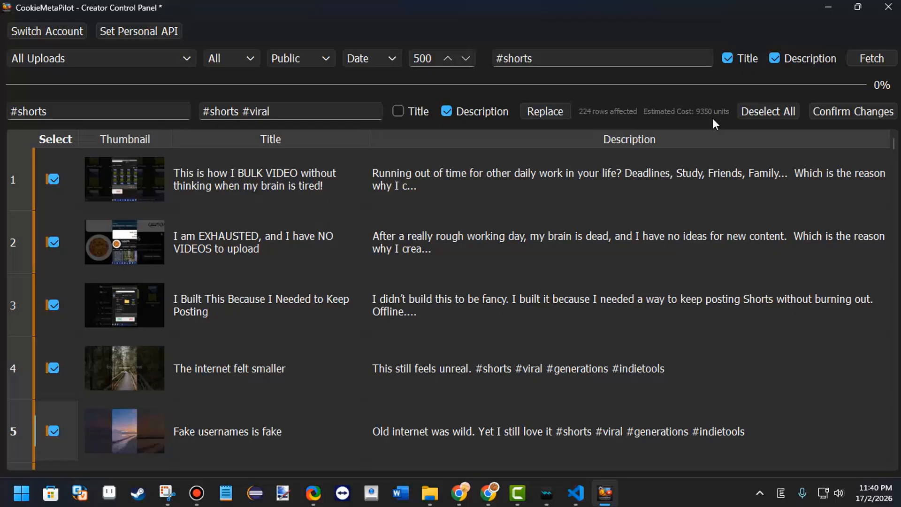
Lower the fetch limit to 20 and fetch the #shorts videos again, discarding the pending changes
drag(420, 60, 412, 61)
click(425, 60)
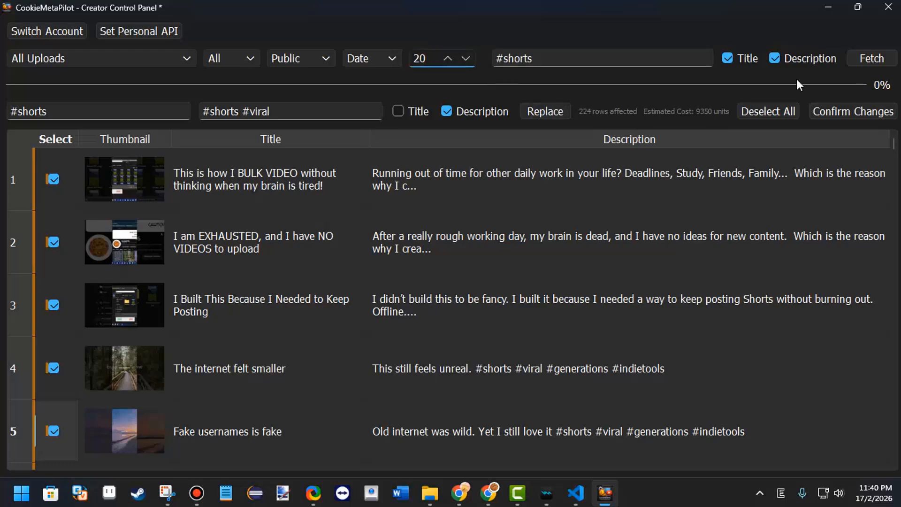
click(869, 60)
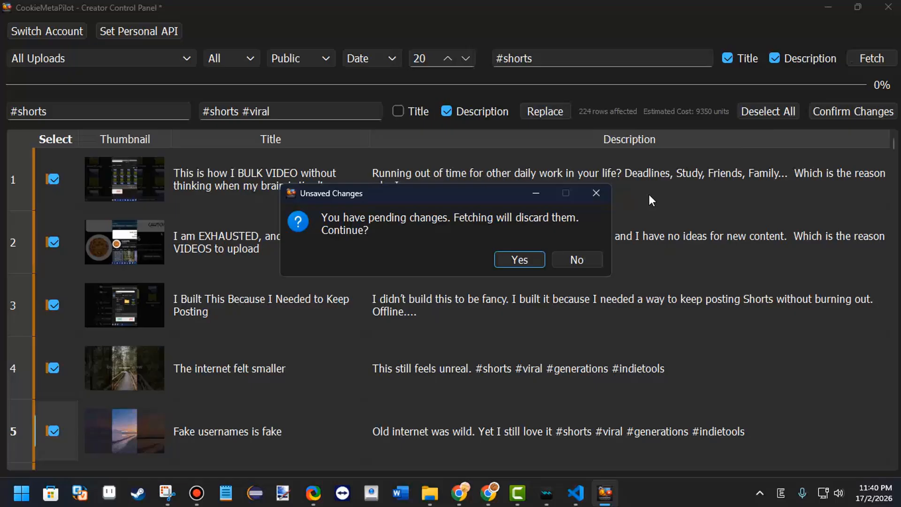
click(542, 259)
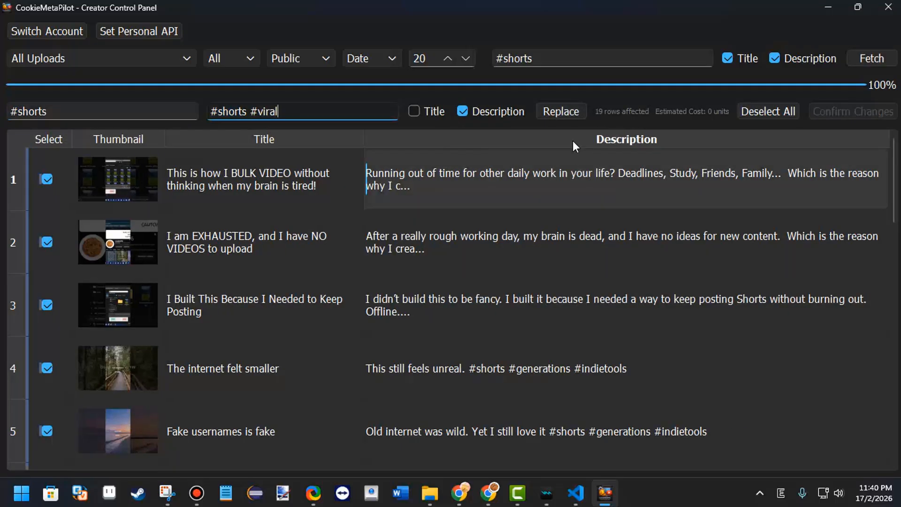
Apply the "#shorts" to "#shorts #viral" description replacement to the fetched videos and check the hashtags of the second video in its editor
click(565, 113)
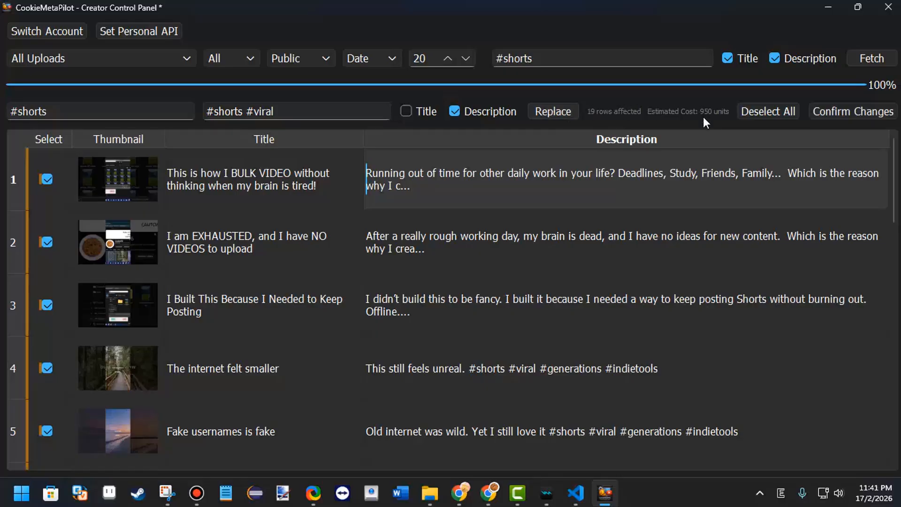
double_click(558, 217)
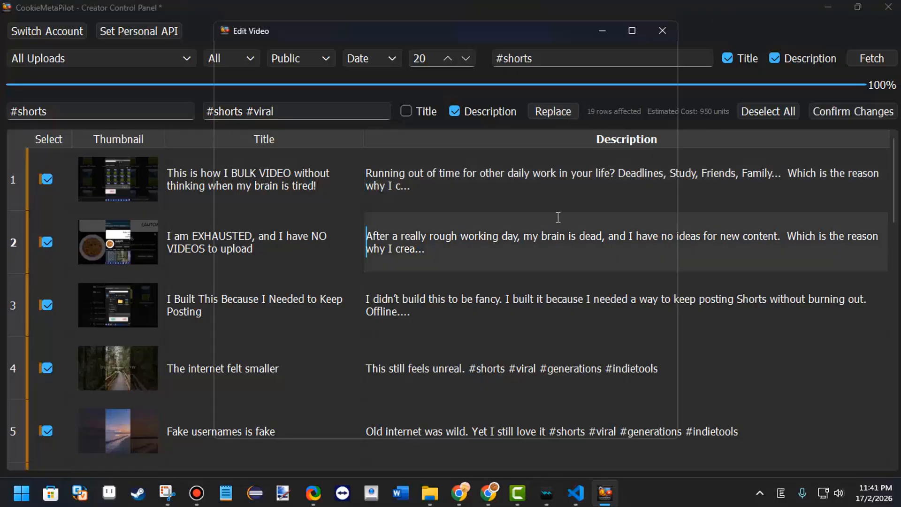
mouse_move(267, 304)
mouse_down()
mouse_move(293, 305)
mouse_move(264, 305)
mouse_up()
click(295, 306)
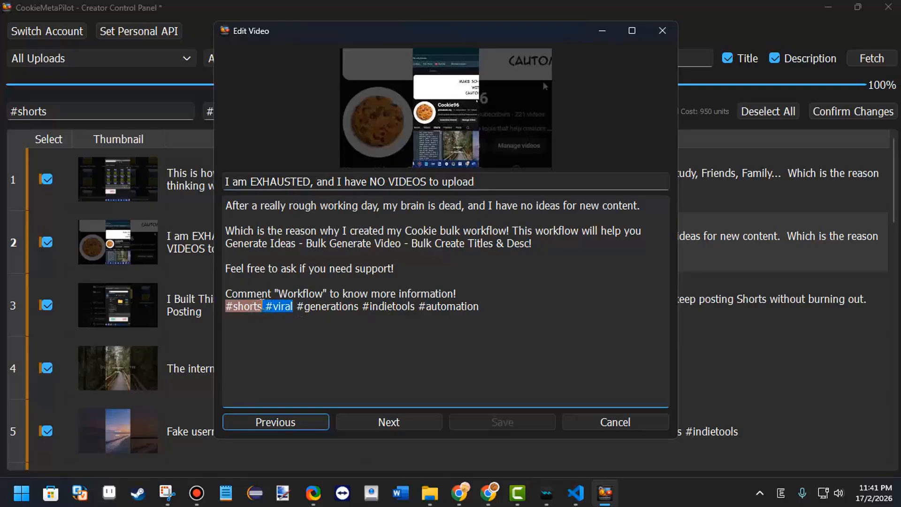
click(263, 307)
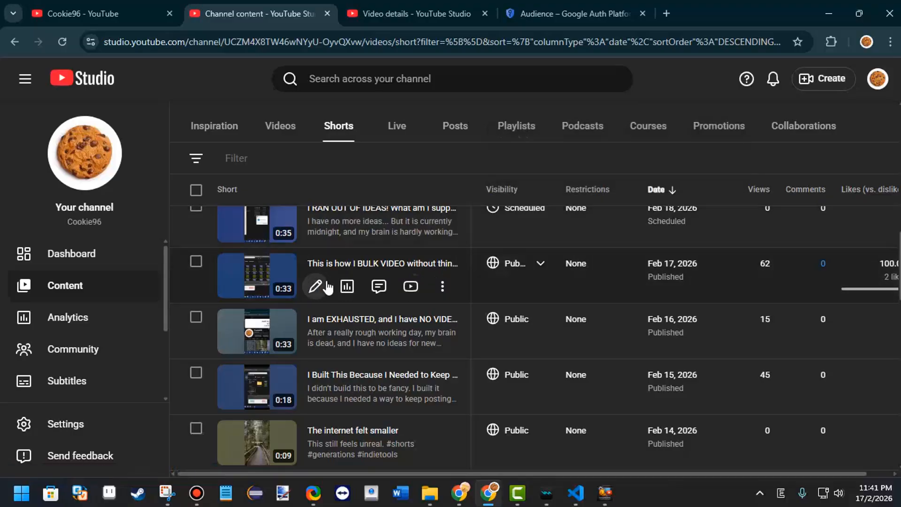
In YouTube Studio, check the description hashtags of the "This is how I BULK VIDEO" and "I Built This Because I Needed to Keep Posting" shorts
click(328, 267)
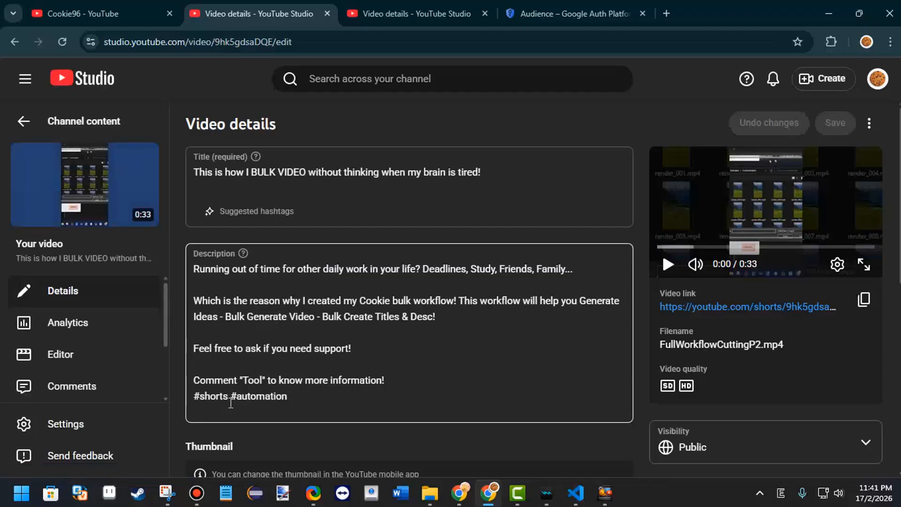
double_click(198, 399)
click(14, 42)
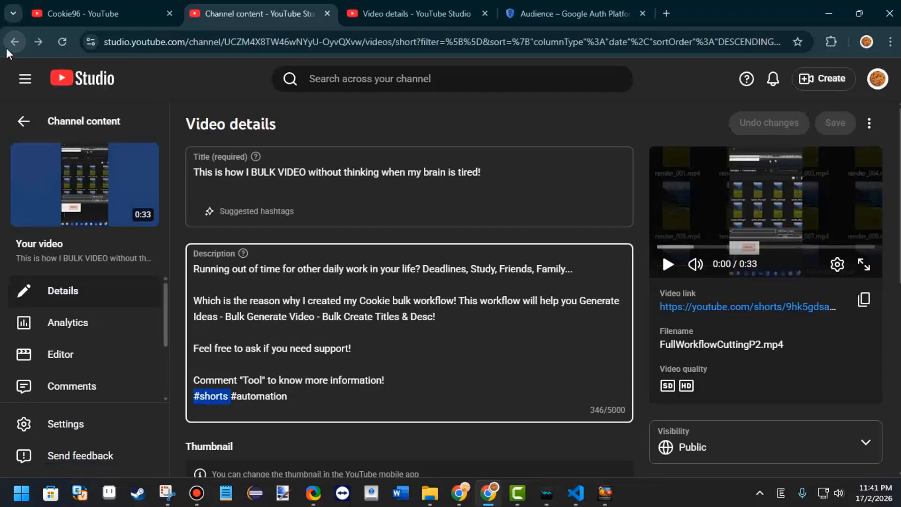
click(312, 335)
scroll(300, 305, down, 3)
drag(227, 232, 191, 228)
click(202, 234)
key(alt+Left)
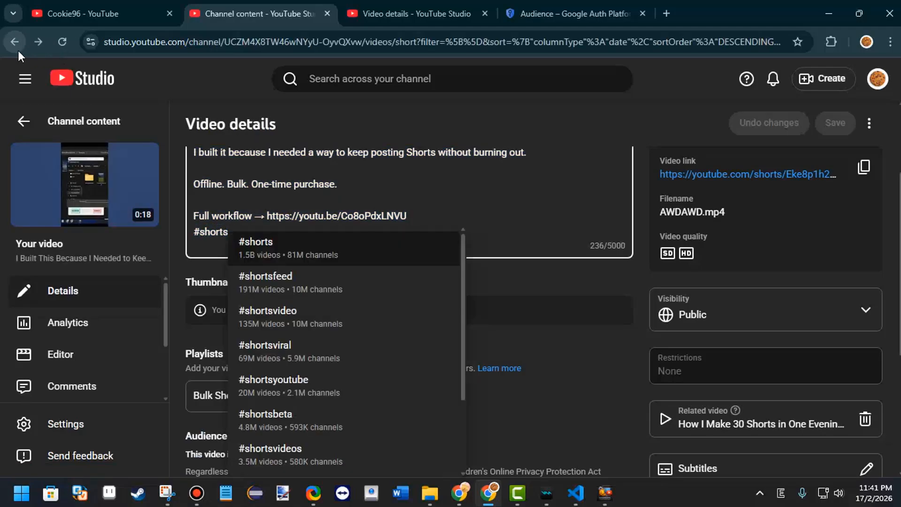
Open the details of "The internet felt smaller" short and check the hashtags in its description
scroll(399, 277, down, 20)
click(317, 328)
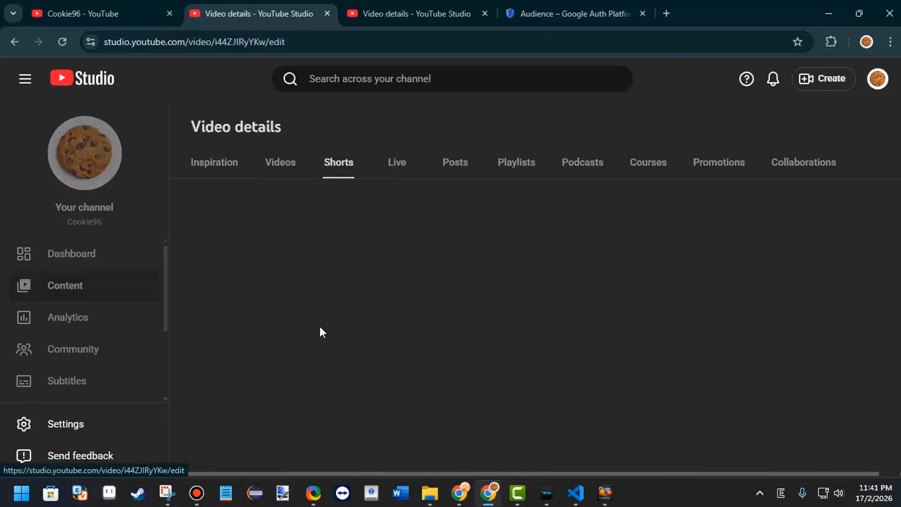
scroll(300, 305, down, 3)
drag(229, 222, 195, 212)
click(209, 227)
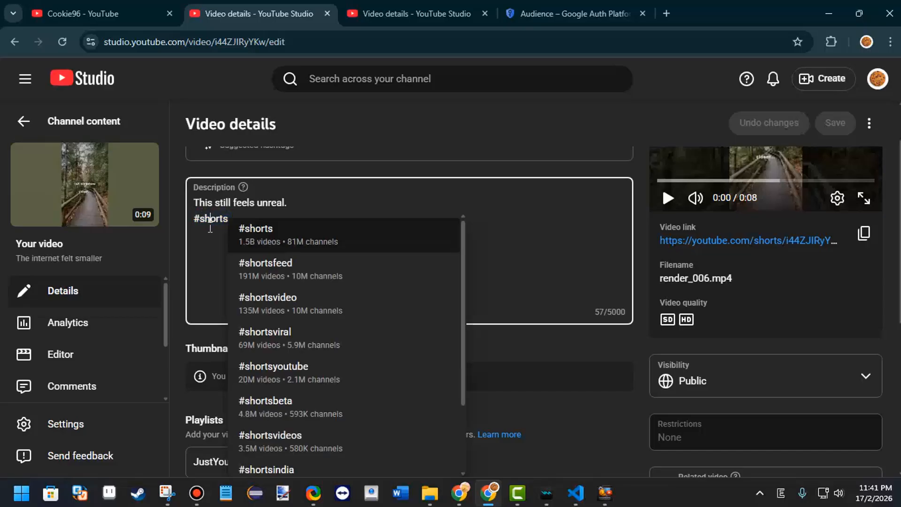
Switch to CookieMetaPilot, review the pending description changes and the update details, and confirm the bulk update
key(alt+Tab)
scroll(417, 226, down, 10)
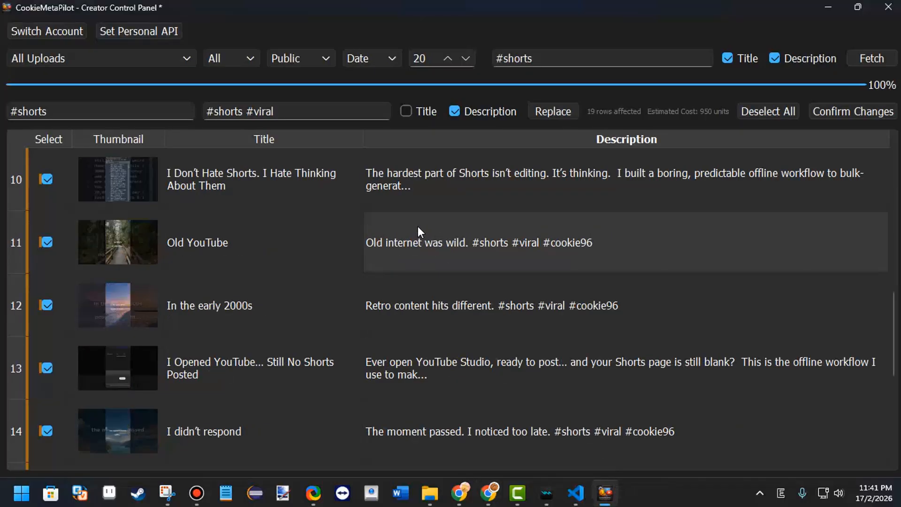
scroll(417, 226, up, 10)
click(834, 112)
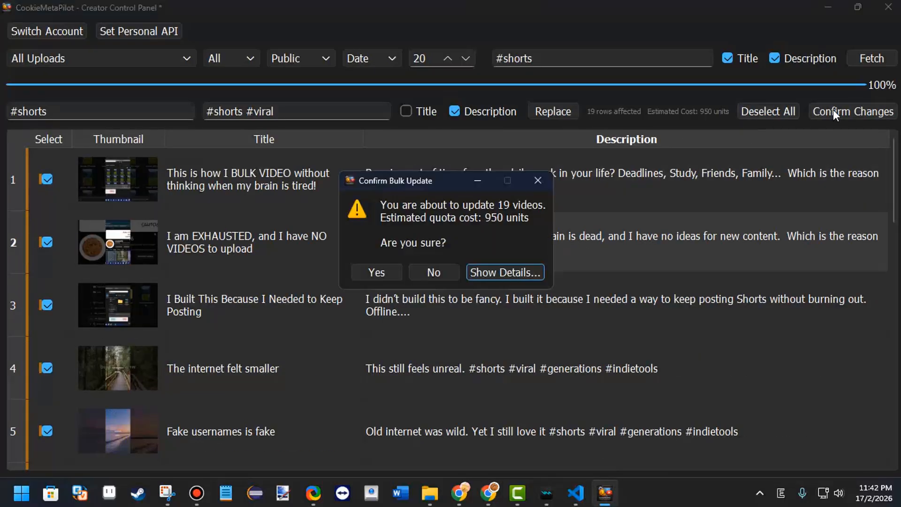
click(519, 273)
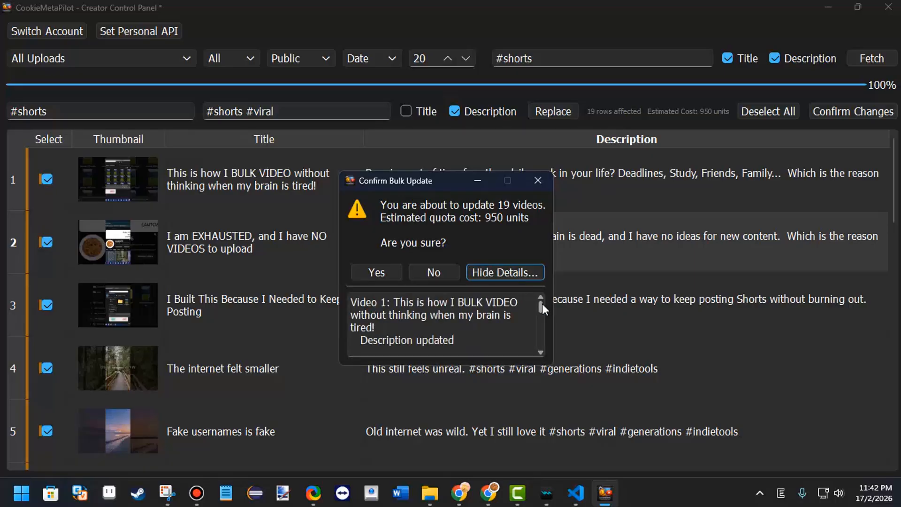
drag(541, 303, 509, 279)
click(373, 271)
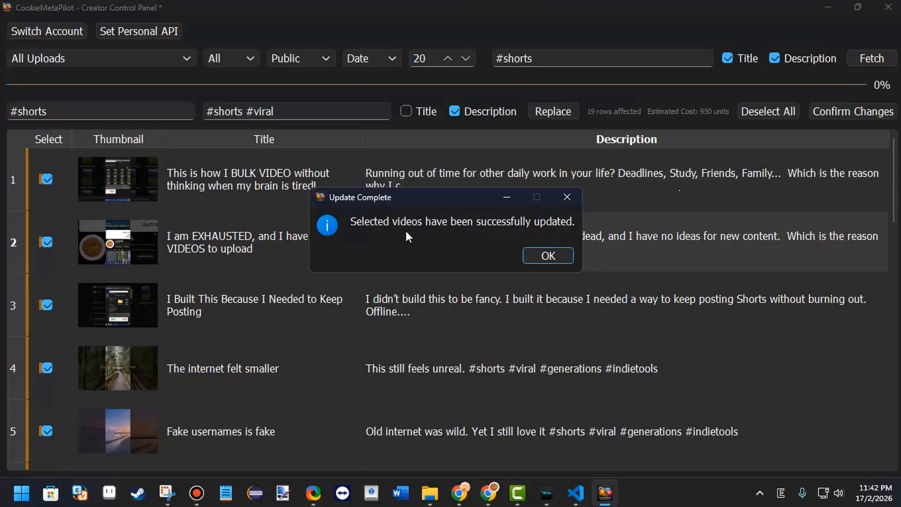
click(547, 255)
Switch to YouTube Studio in Chrome and reload the Shorts list
click(489, 493)
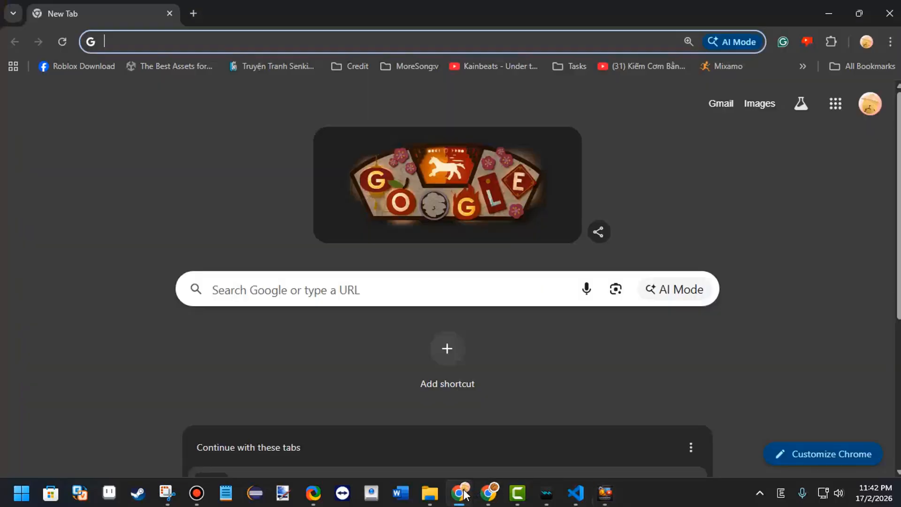
click(491, 494)
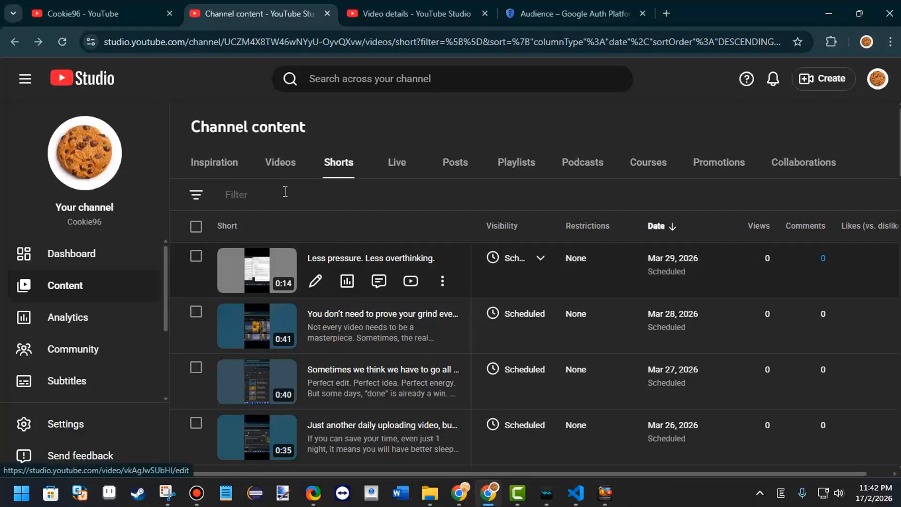
click(62, 42)
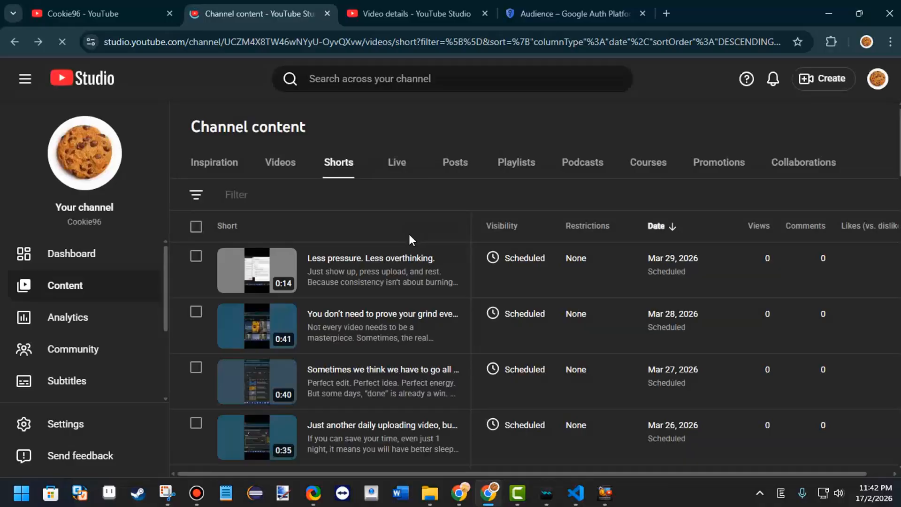
Open the details of the "This is how I BULK VIDEO" short, check the #viral hashtag in its description, and return to the list
scroll(409, 233, down, 8)
scroll(418, 268, down, 5)
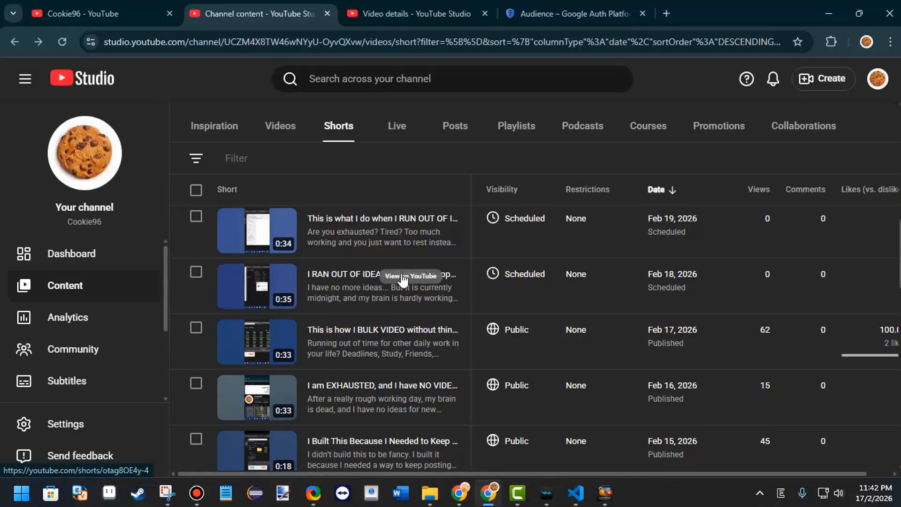
click(323, 355)
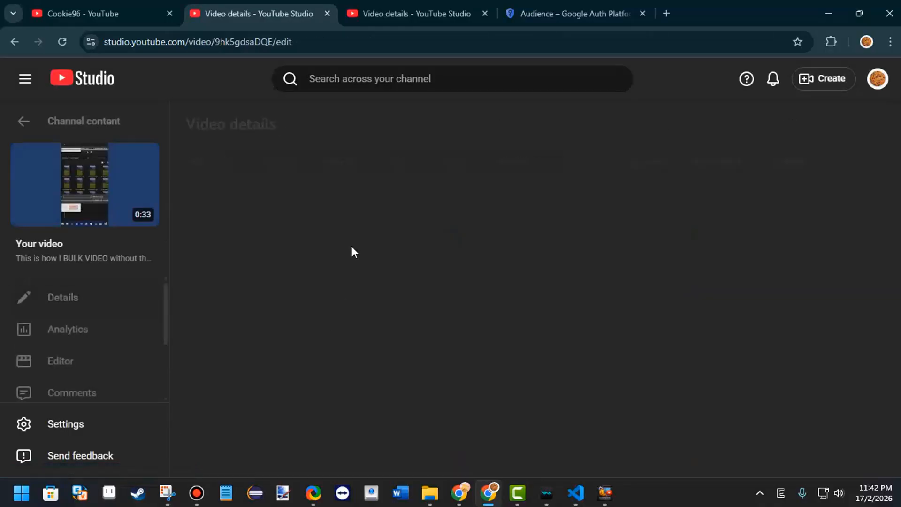
drag(230, 397, 254, 402)
click(255, 401)
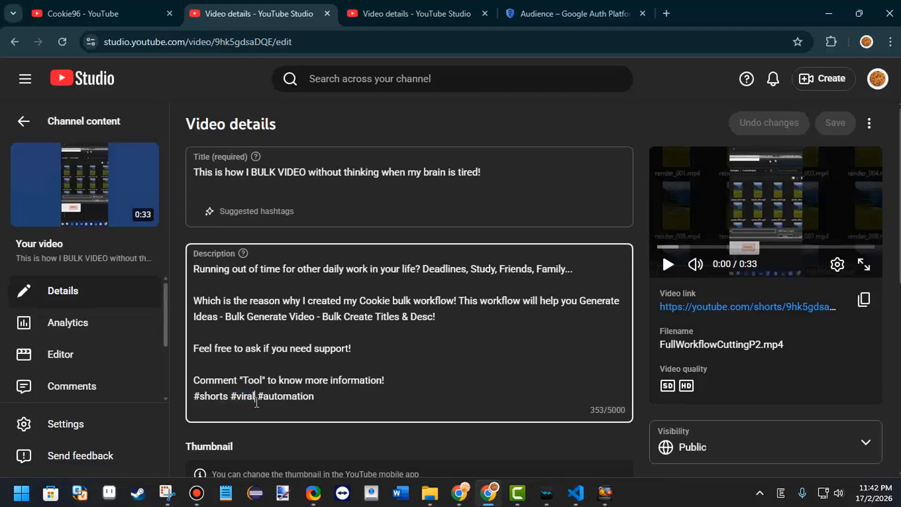
click(16, 42)
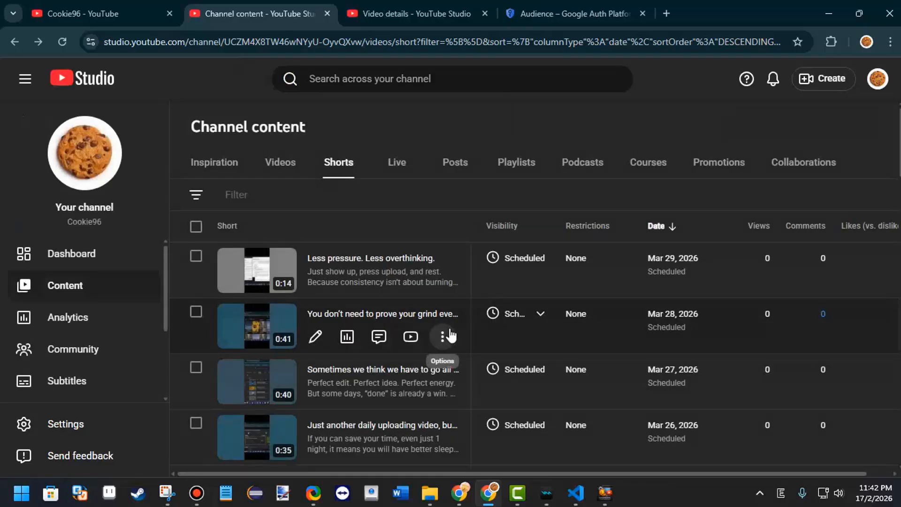
Check the description hashtags of further published shorts, including "Websites loaded slowly"
scroll(446, 336, down, 8)
scroll(448, 331, down, 8)
scroll(437, 320, up, 1)
click(312, 334)
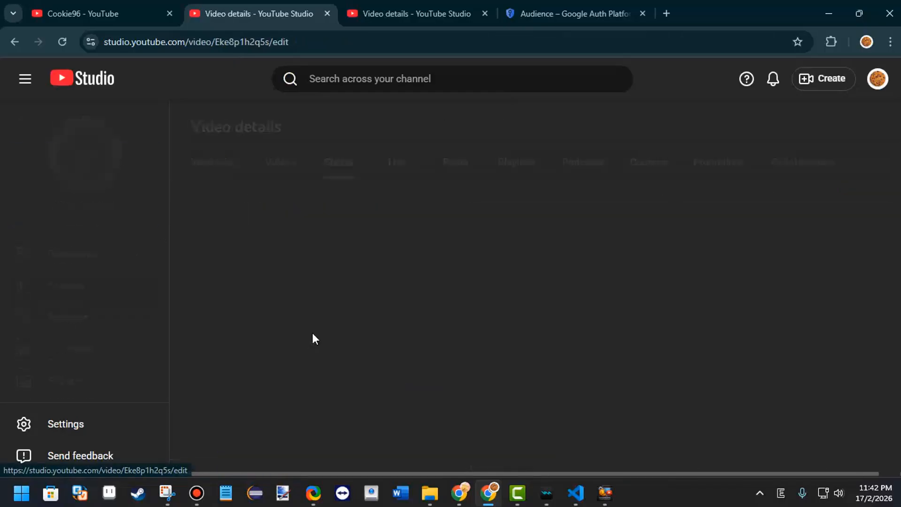
drag(231, 364, 256, 365)
click(16, 42)
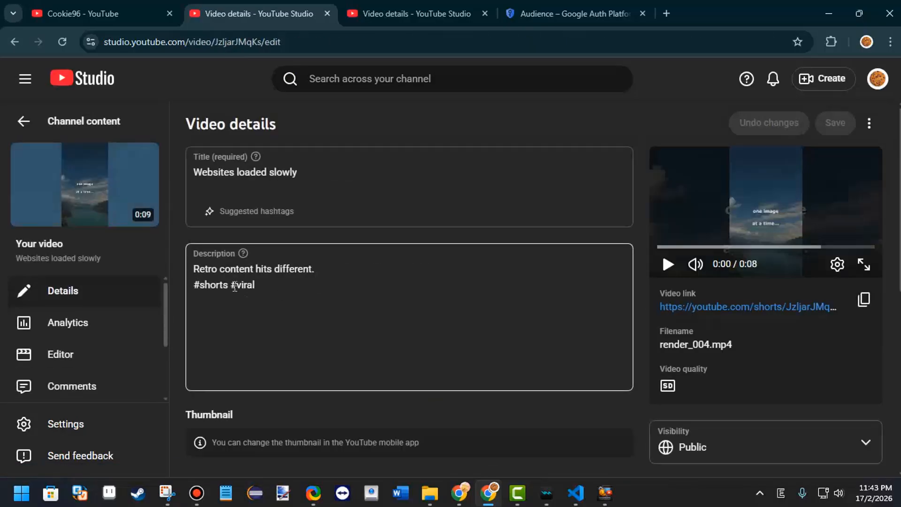
Switch to CookieMetaPilot and review the find and replace terms used for the bulk description update
click(605, 493)
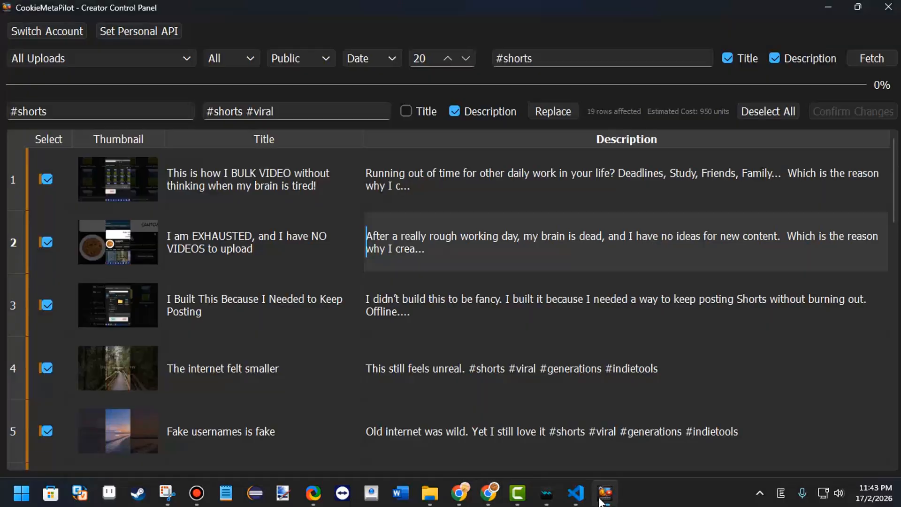
click(582, 206)
drag(113, 111, 3, 104)
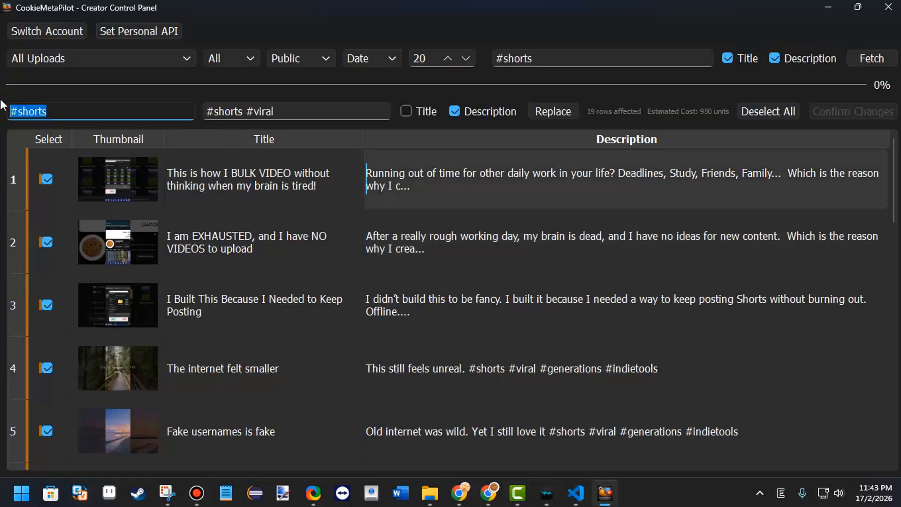
click(51, 114)
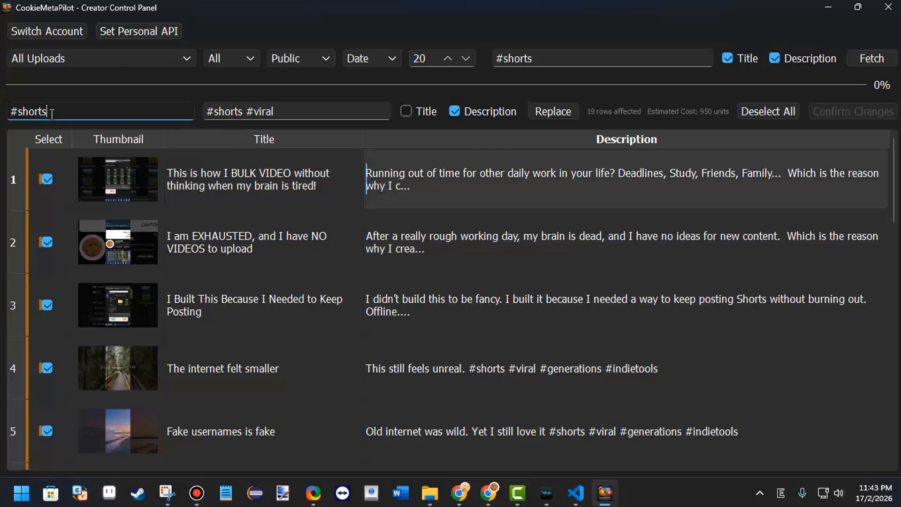
drag(23, 113, 34, 112)
drag(208, 112, 291, 116)
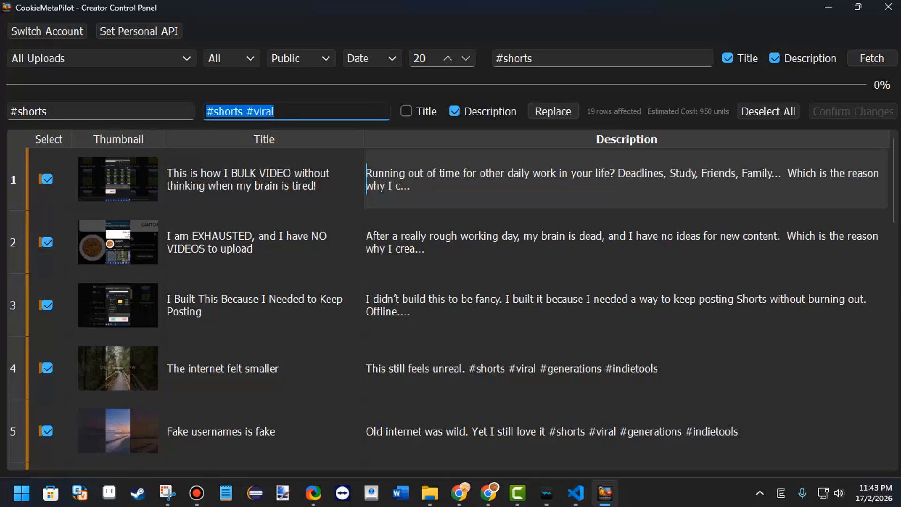
Clear both the find text and the replacement text
double_click(99, 108)
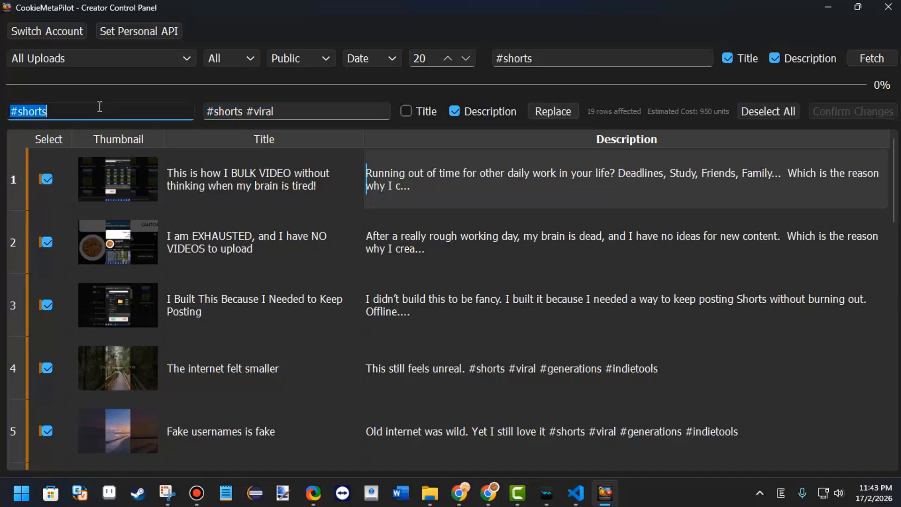
key(BackSpace)
triple_click(252, 117)
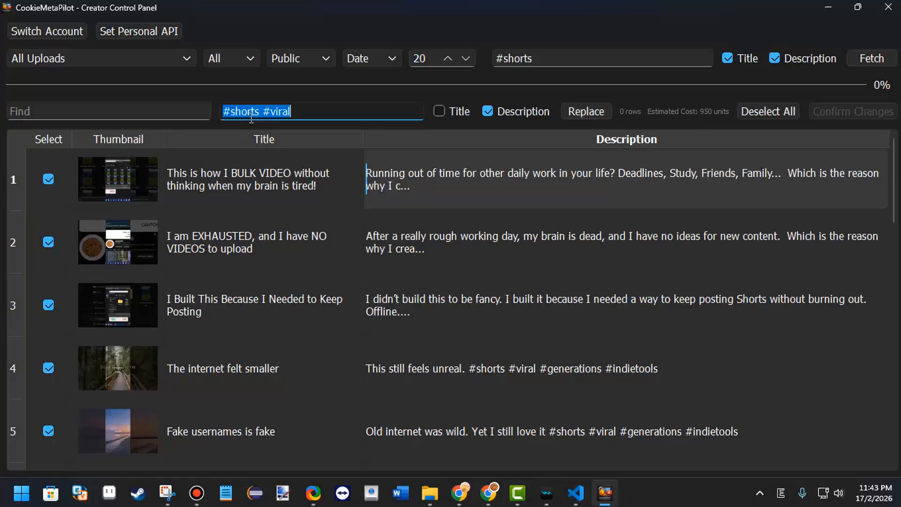
key(BackSpace)
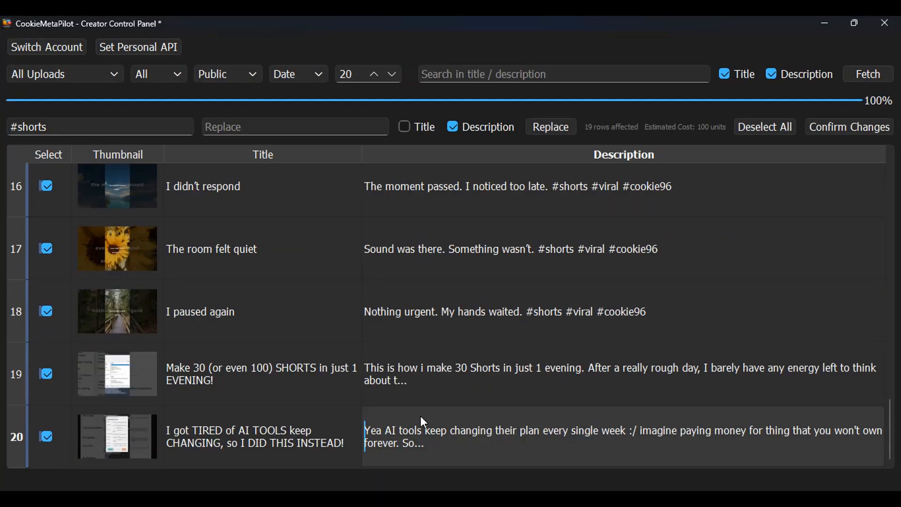
Check the #shorts match in the last video's description, and replace #shorts with "#shorts #IloveCookie" in the descriptions of all selected videos
double_click(566, 434)
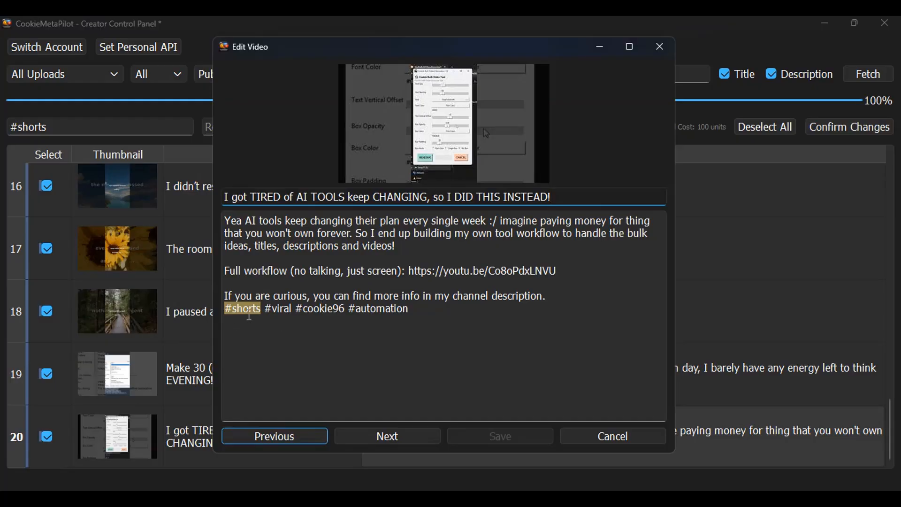
click(605, 439)
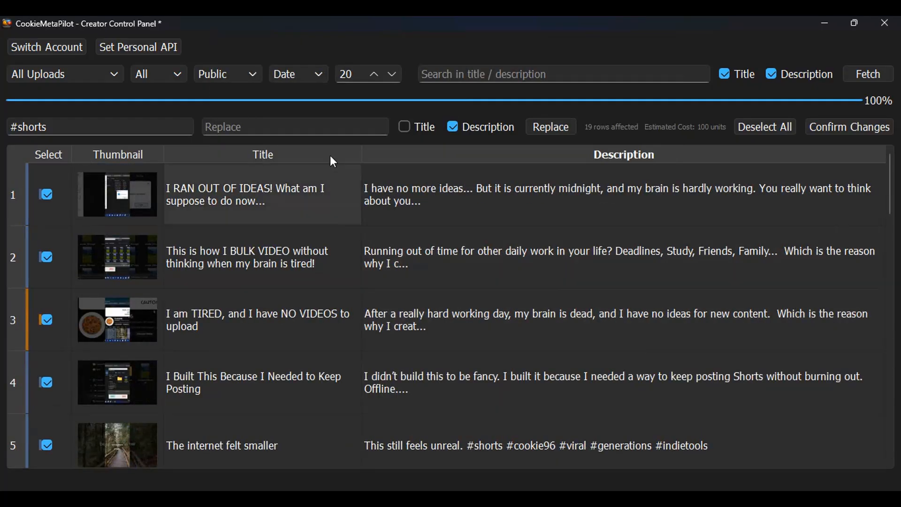
click(240, 131)
text(#s)
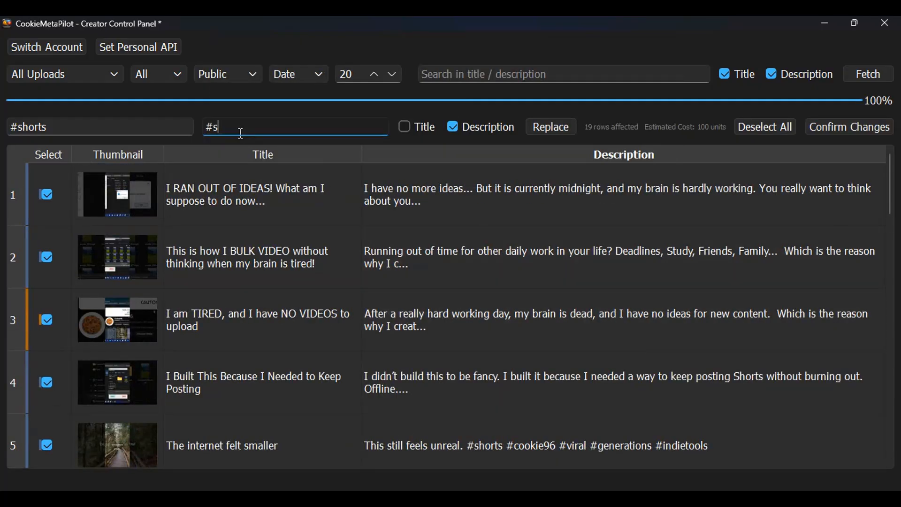
text(horts #IloveCookie)
click(552, 127)
Review the replaced hashtags in the descriptions of "I RAN OUT OF IDEAS!" and "Have you noticed this small routines feel different"
double_click(502, 184)
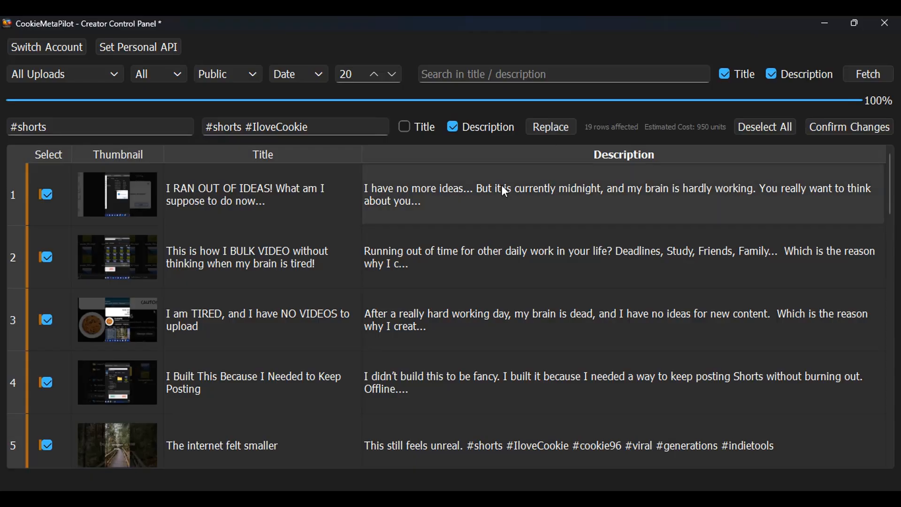
drag(225, 334, 324, 334)
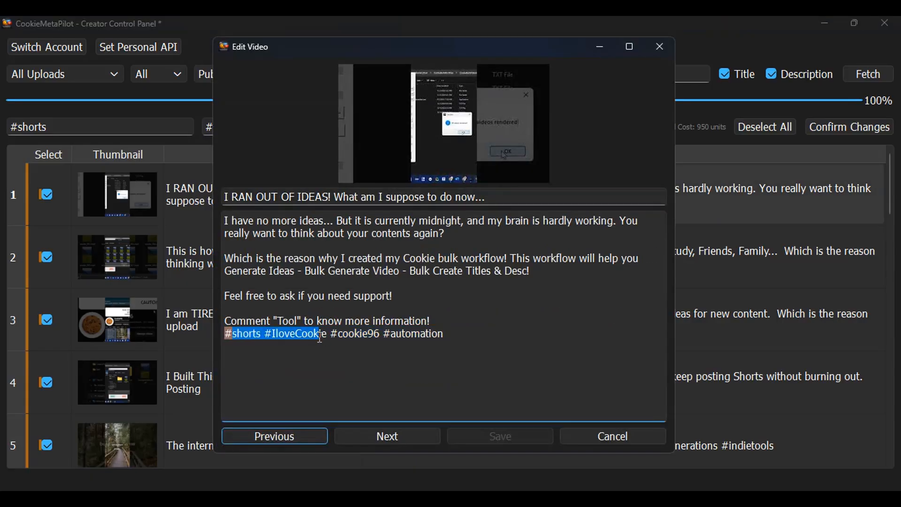
click(601, 436)
scroll(424, 305, down, 3)
scroll(424, 305, down, 2)
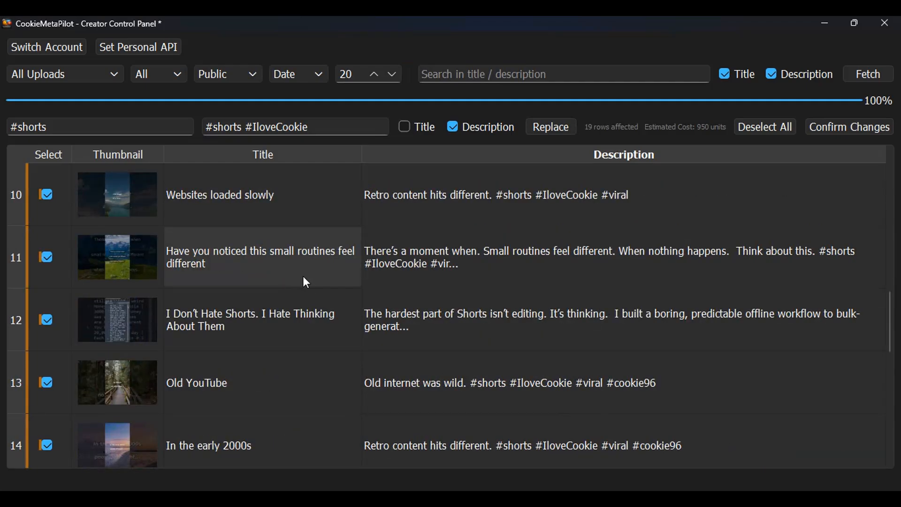
double_click(397, 268)
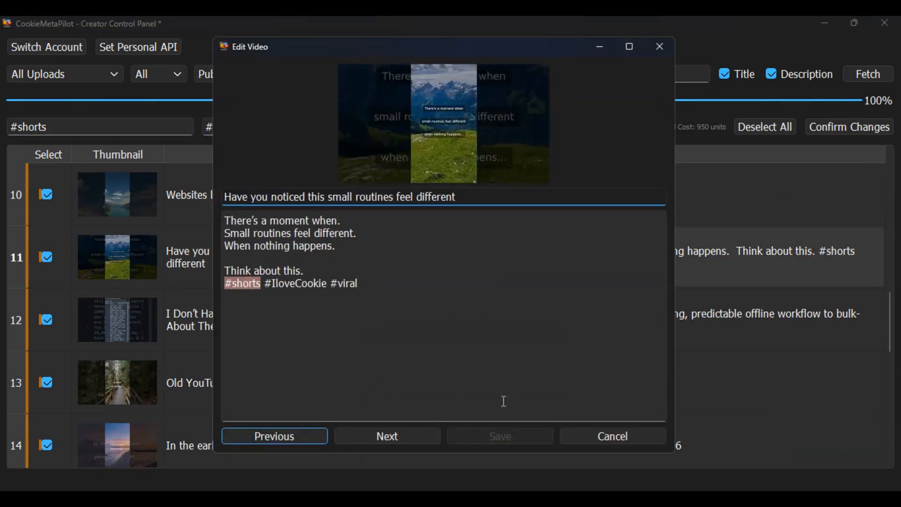
click(618, 435)
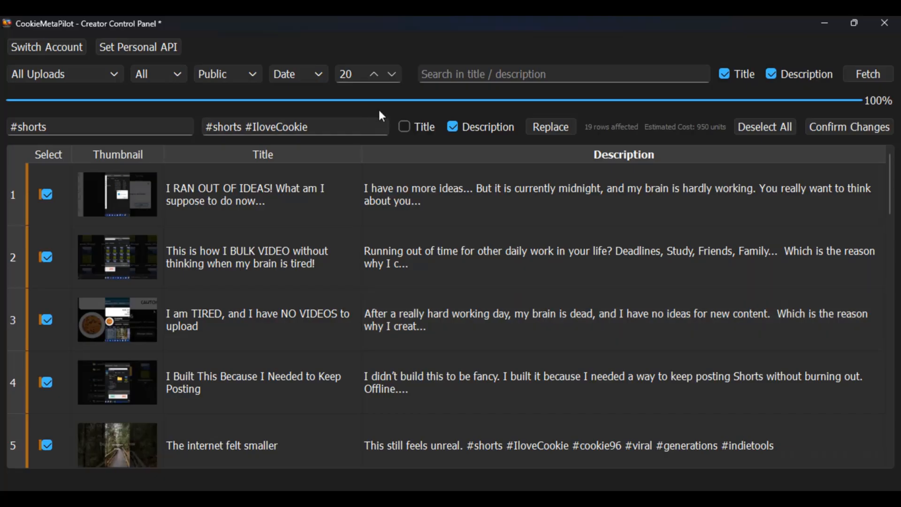
Limit the find and replace to titles, set the find text to IDEAS, and start editing the replacement text
click(480, 126)
click(131, 128)
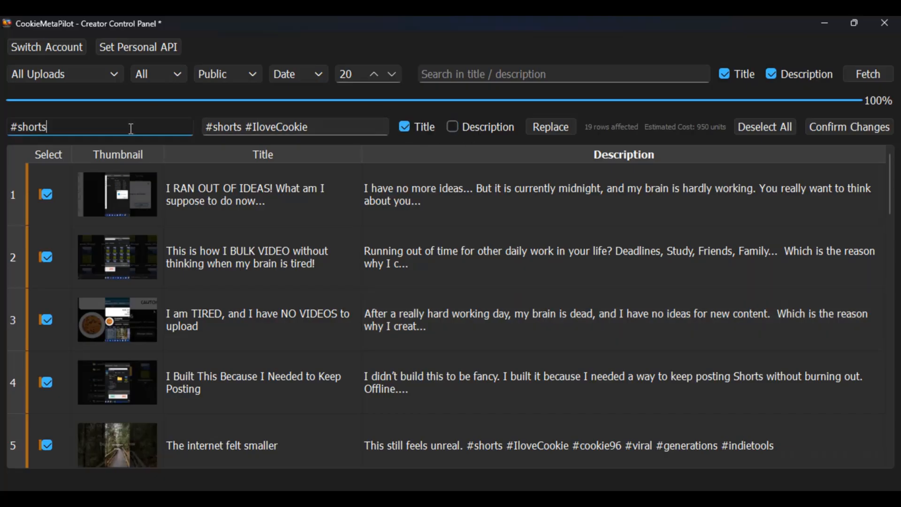
key(ctrl+a)
text(IDEAS)
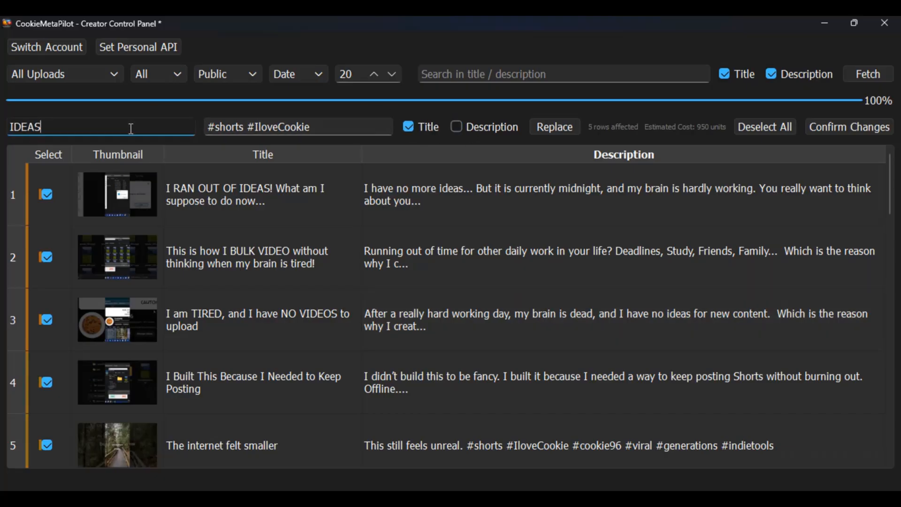
click(257, 126)
text(a)
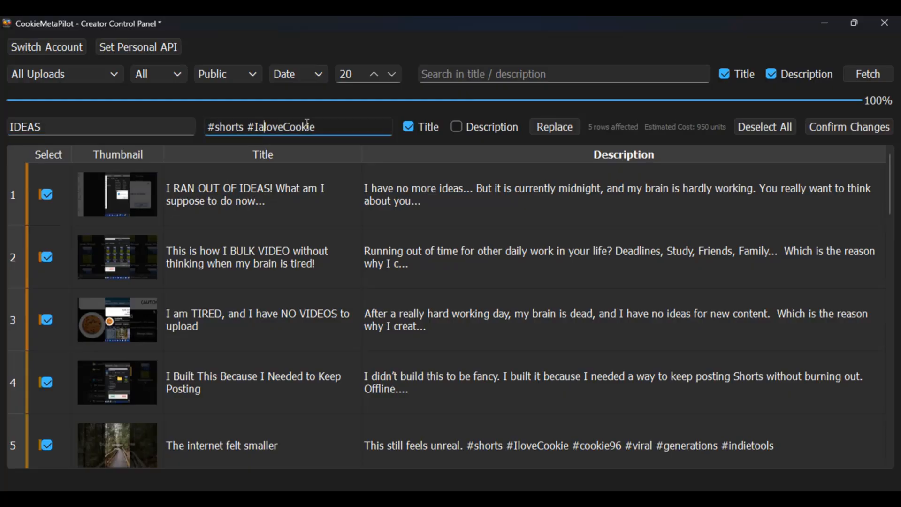